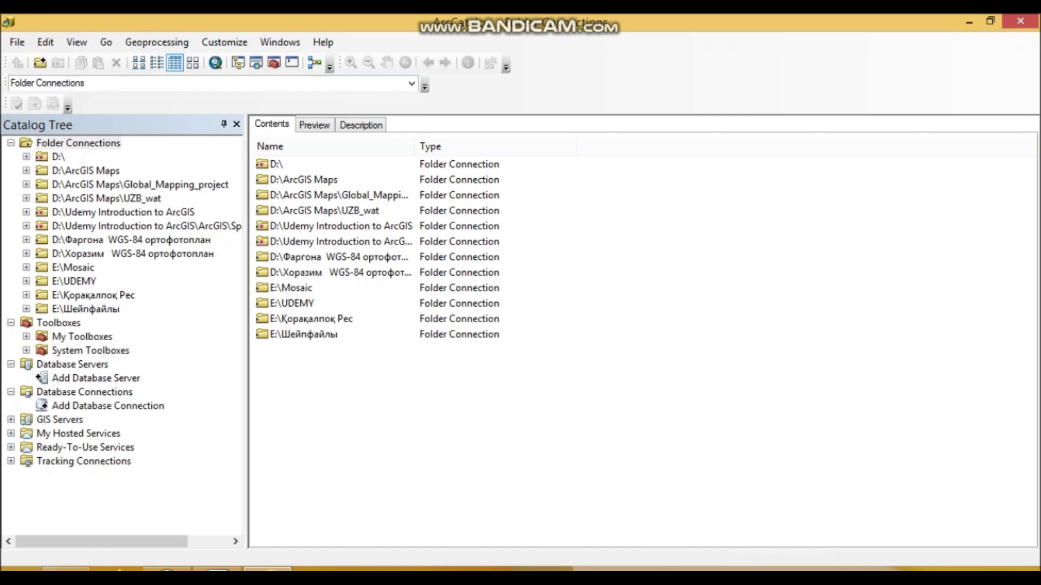
- Switch to the Tutorial 1 document in Word and make the folder name "Spatial datasets" bold in task 1
click(218, 570)
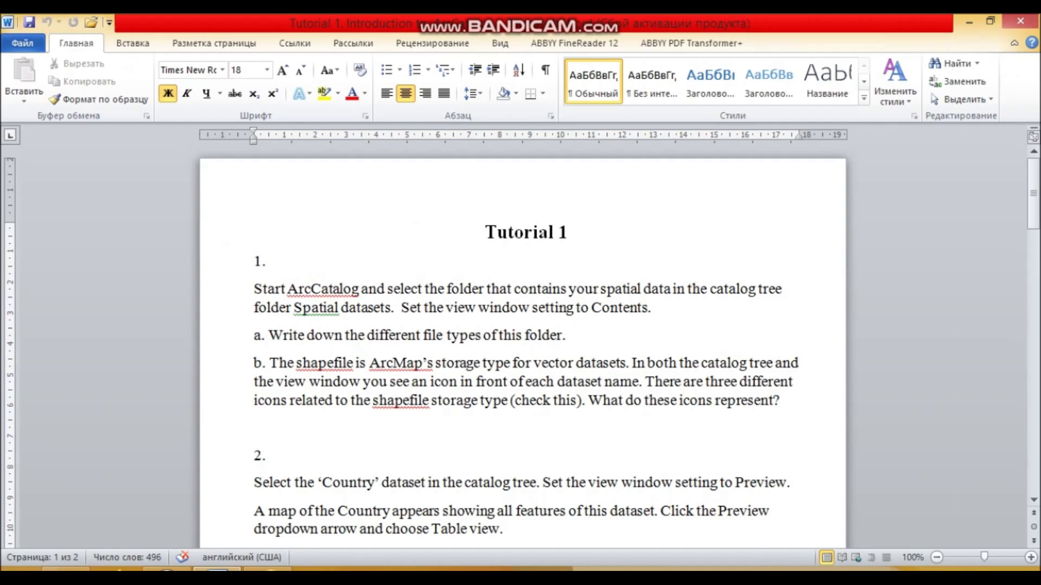
drag(294, 308, 390, 308)
key(ctrl+b)
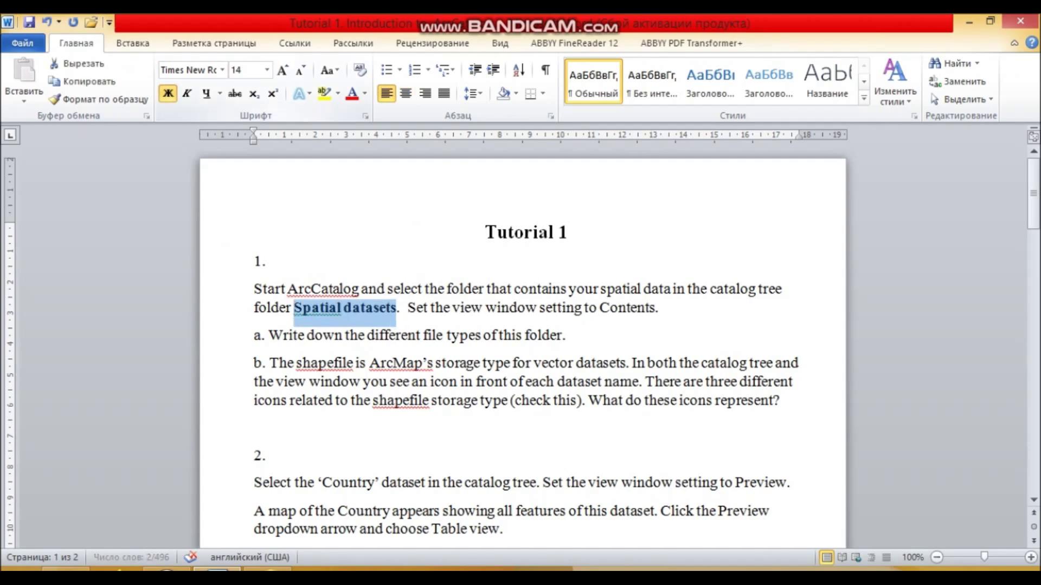
click(660, 308)
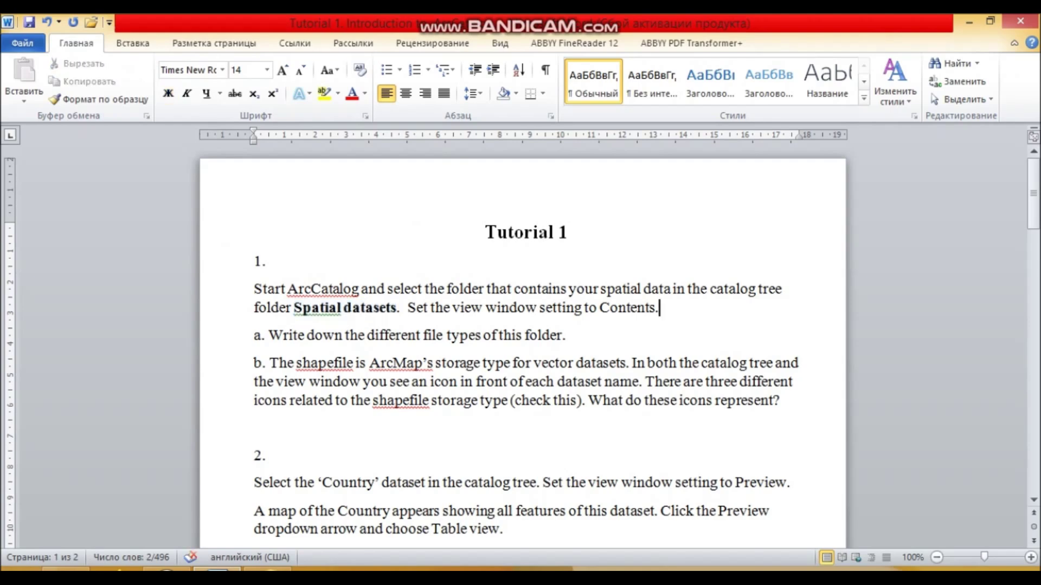
- Switch to ArcCatalog, connect to the folder E:\UDEMY, and select its Docs\Spatial datasets folder in the catalog tree
key(alt+Tab)
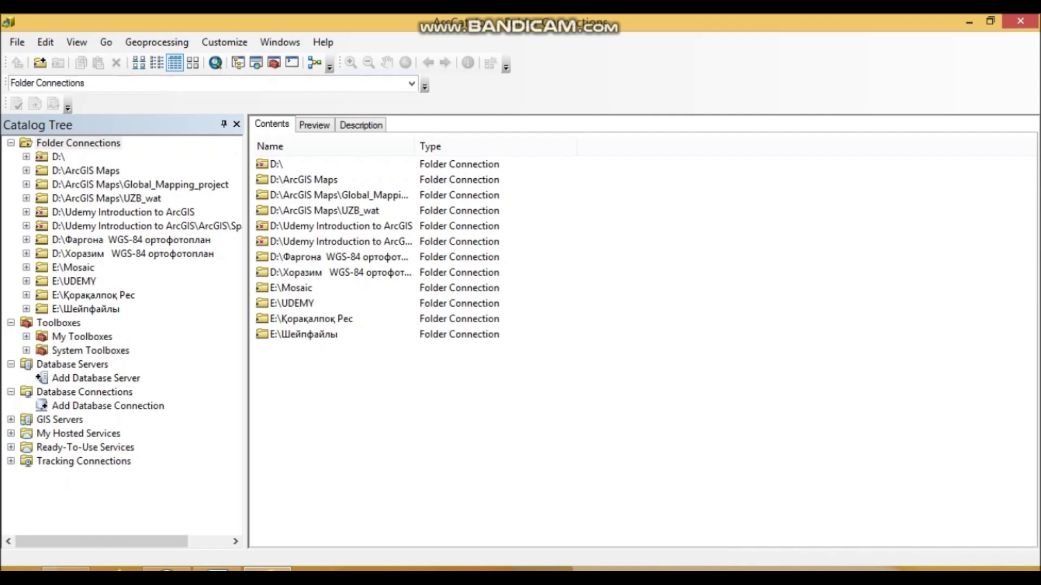
click(40, 62)
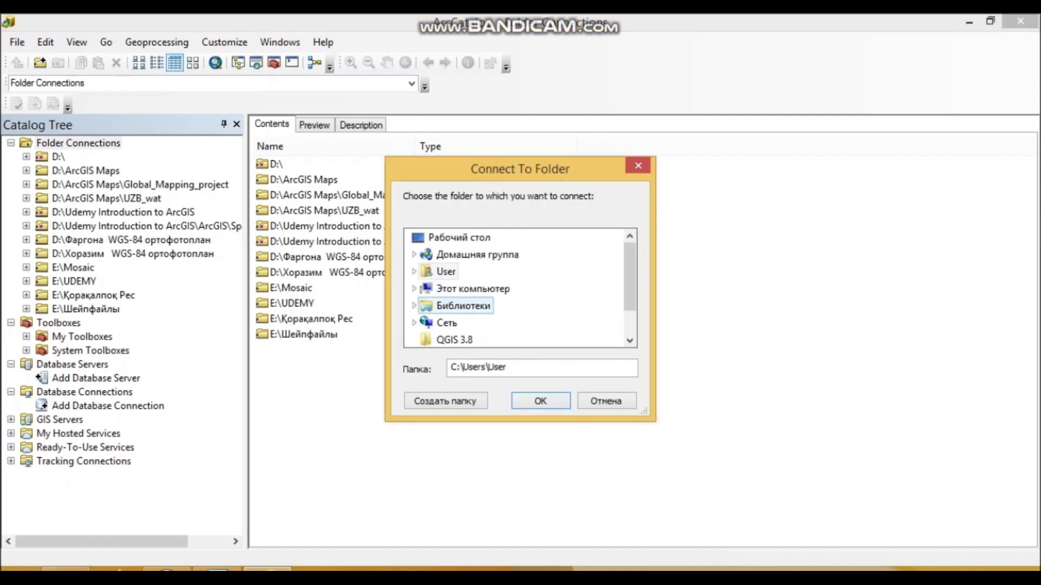
click(500, 291)
scroll(500, 291, down, 2)
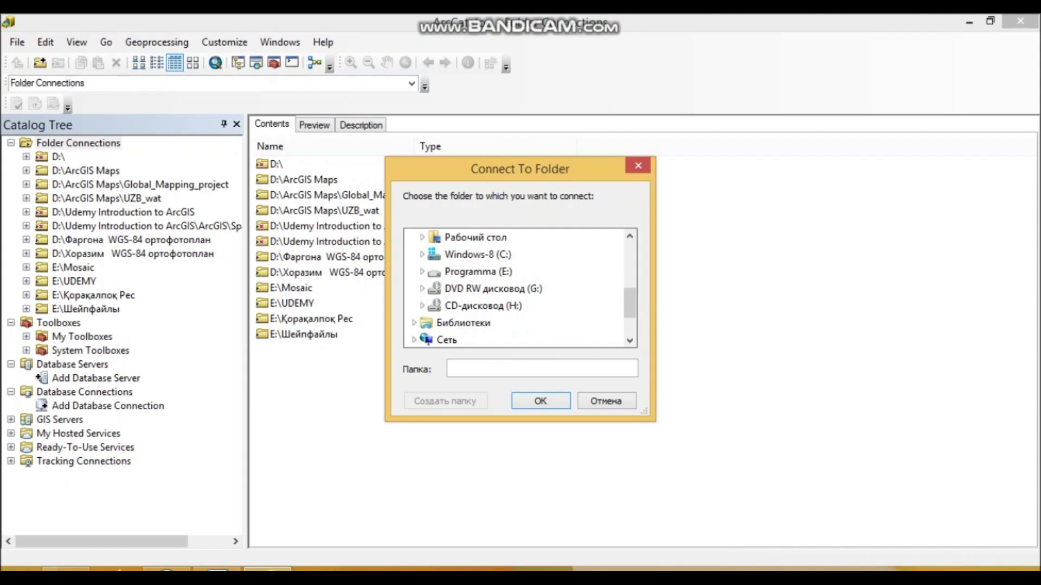
click(478, 271)
scroll(520, 288, up, 1)
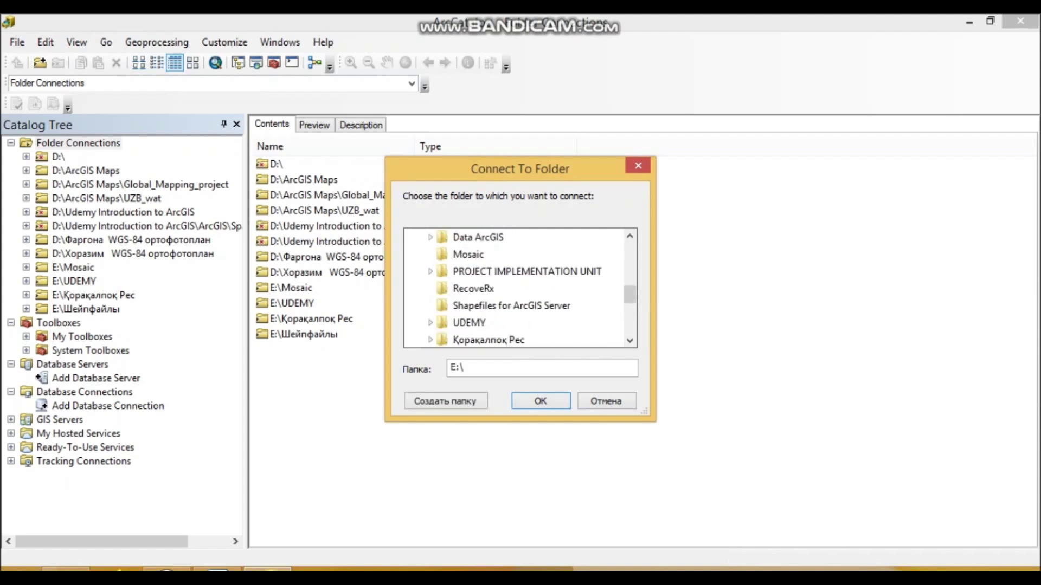
scroll(521, 287, up, 1)
scroll(520, 287, down, 1)
scroll(521, 288, down, 1)
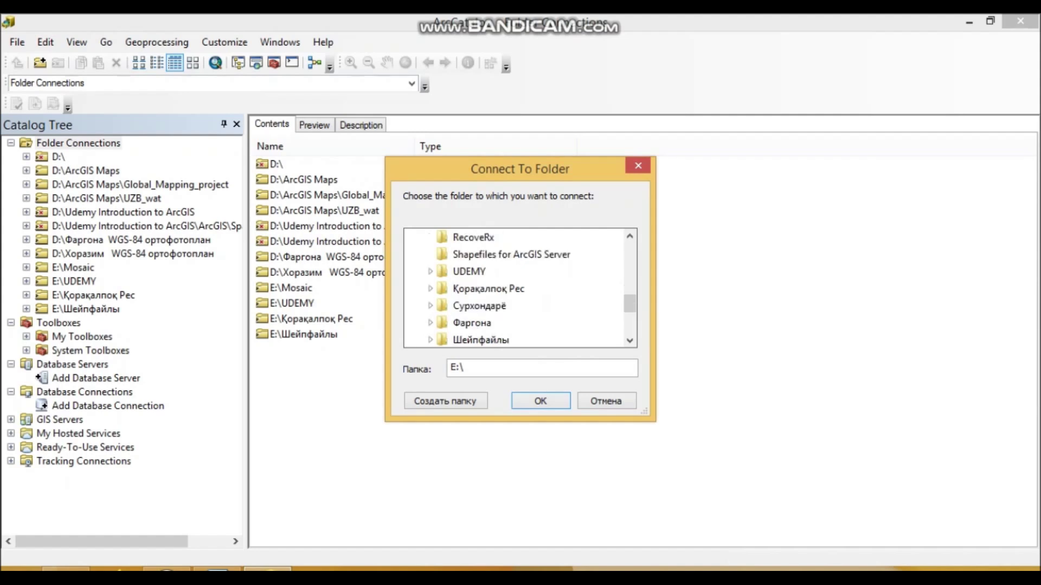
click(469, 271)
key(Return)
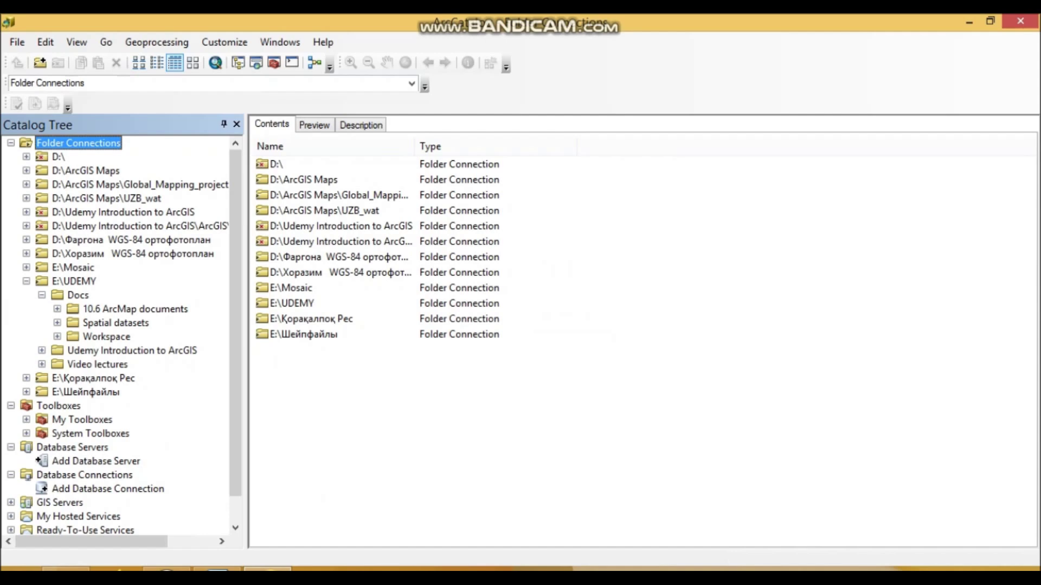
click(115, 323)
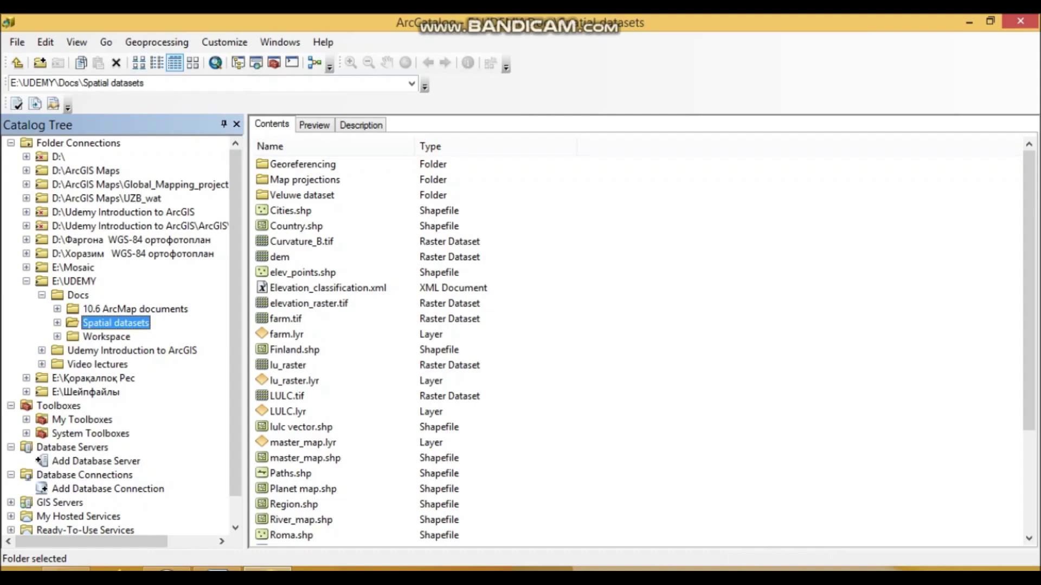
- Switch to the Word document and add two blank, unnumbered lines below question 1a about the file types
click(218, 568)
scroll(523, 347, down, 1)
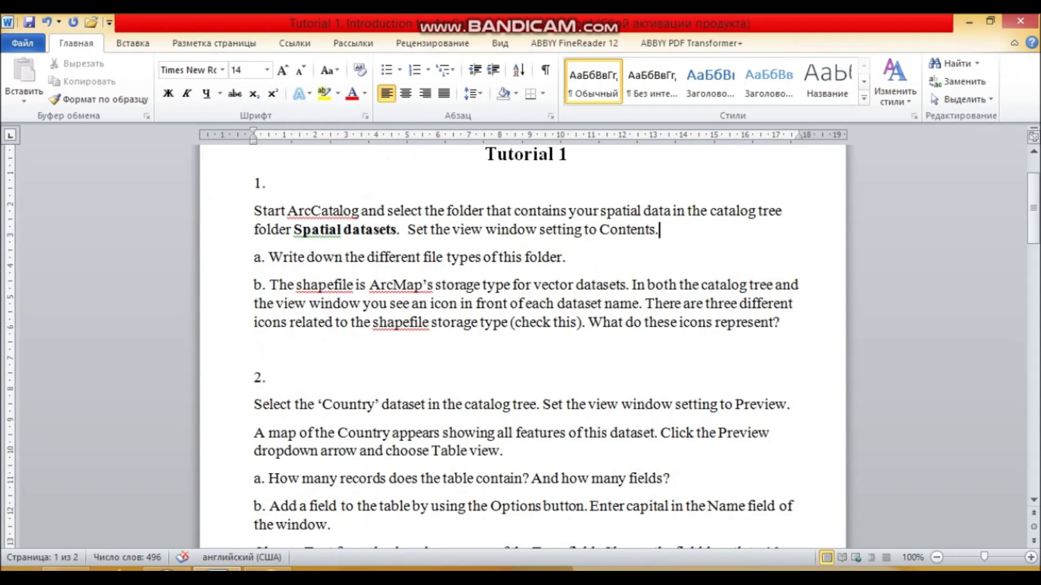
click(567, 257)
key(Return)
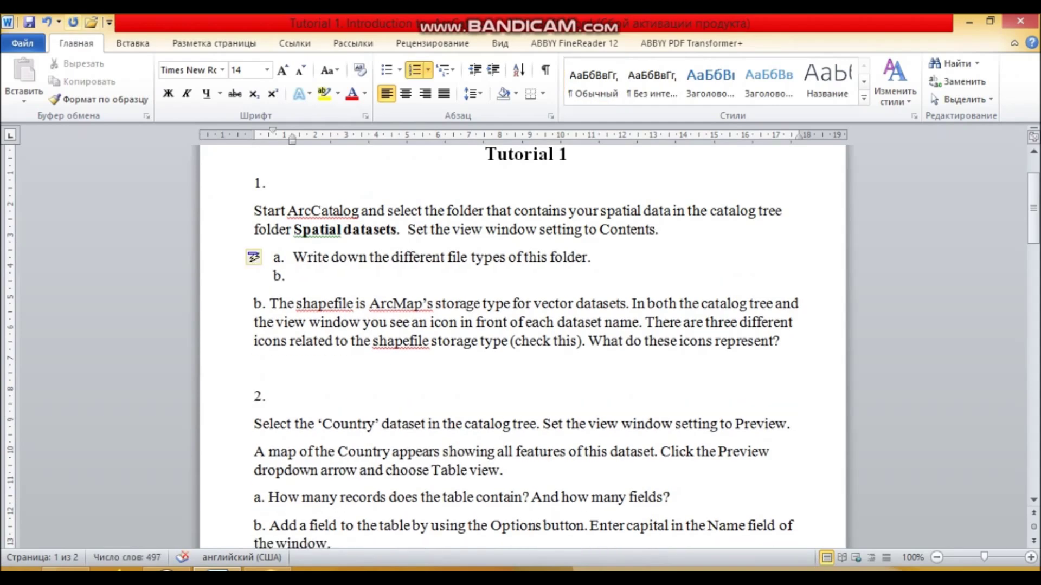
key(ctrl+z)
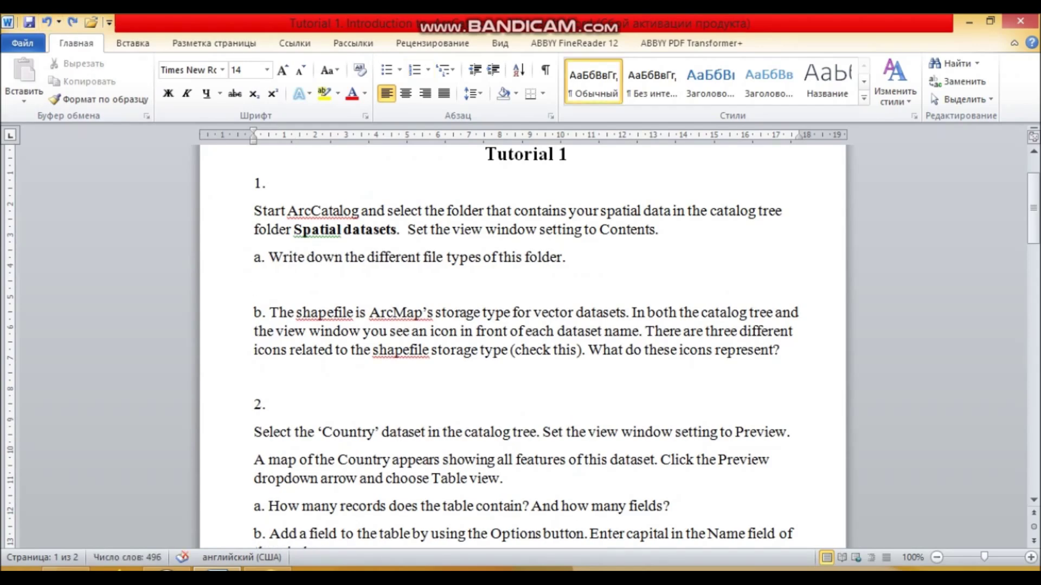
key(Return)
key(Up)
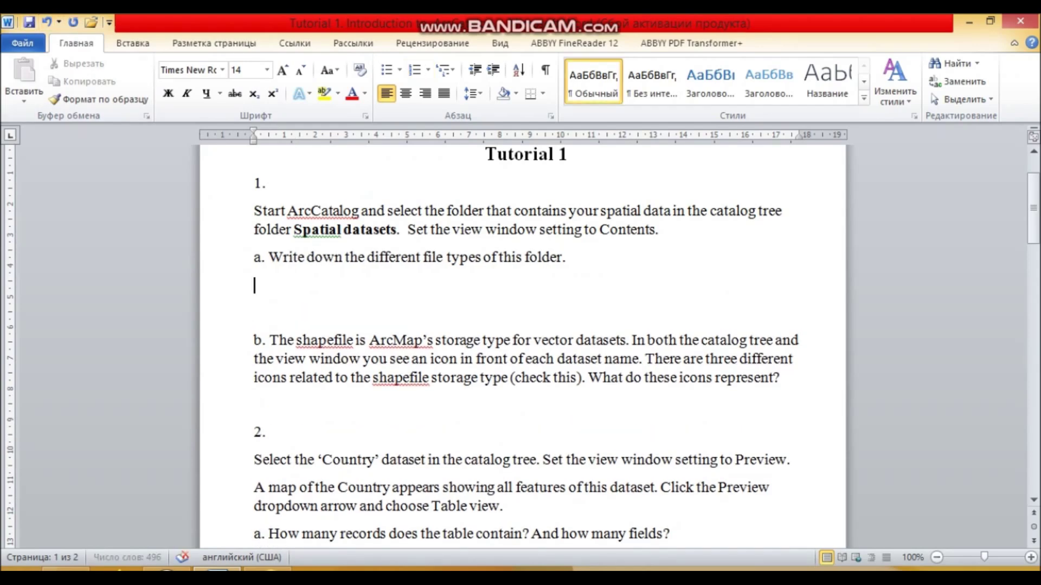
- Switch to ArcCatalog and sort the contents of the Spatial datasets folder by type
key(alt+Tab)
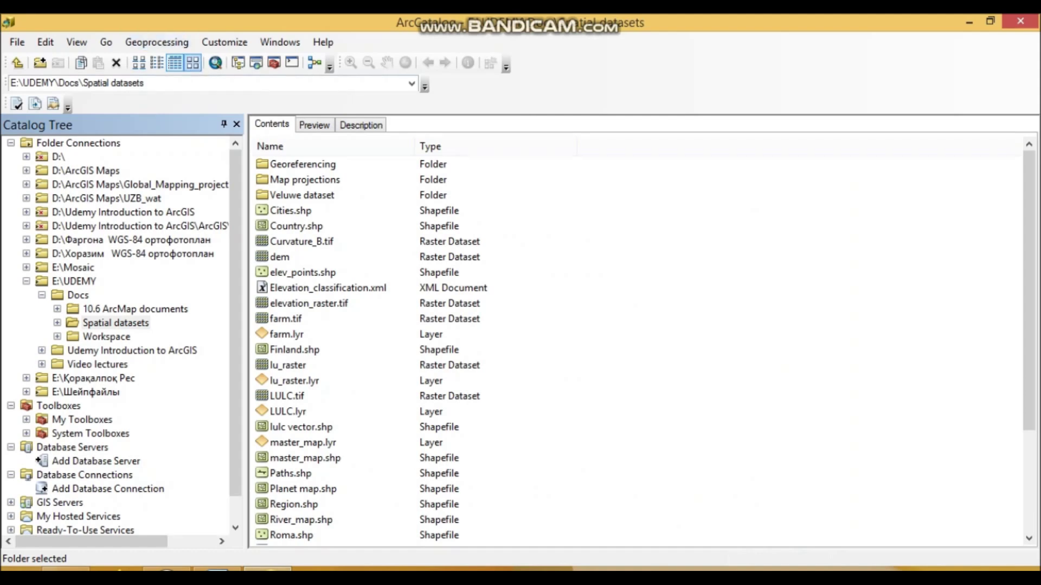
click(216, 569)
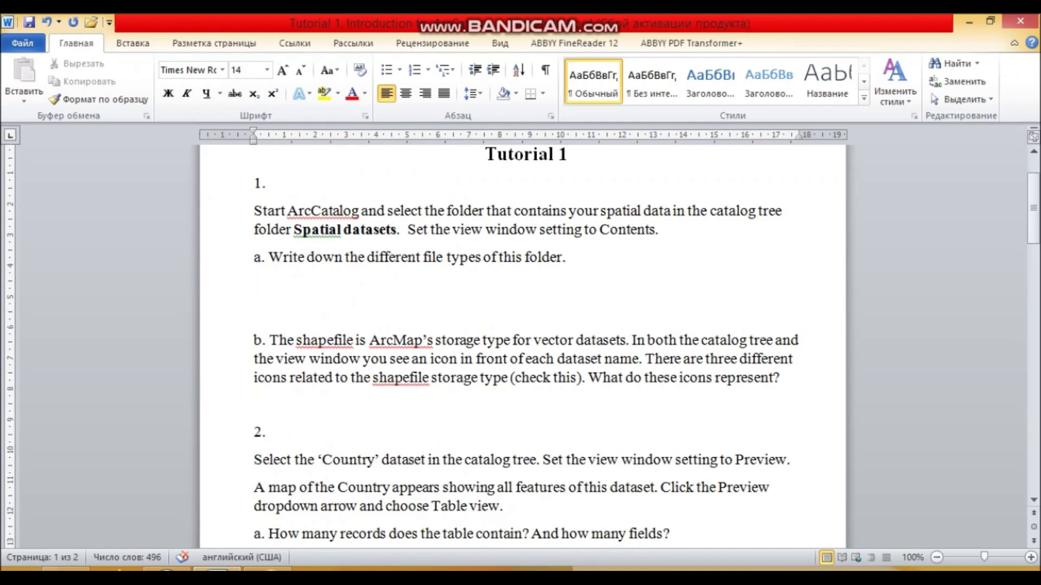
key(alt+Tab)
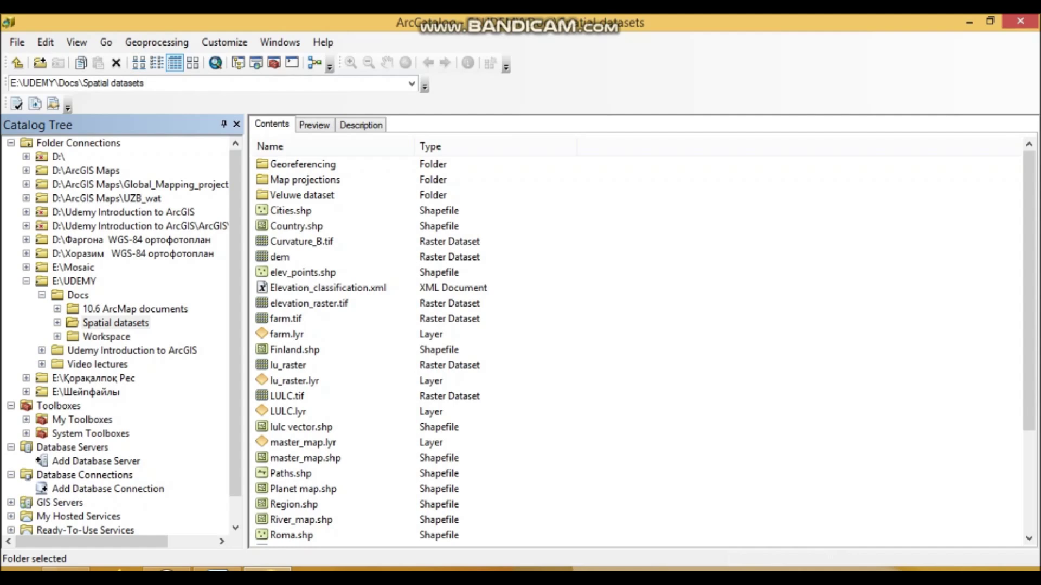
click(461, 146)
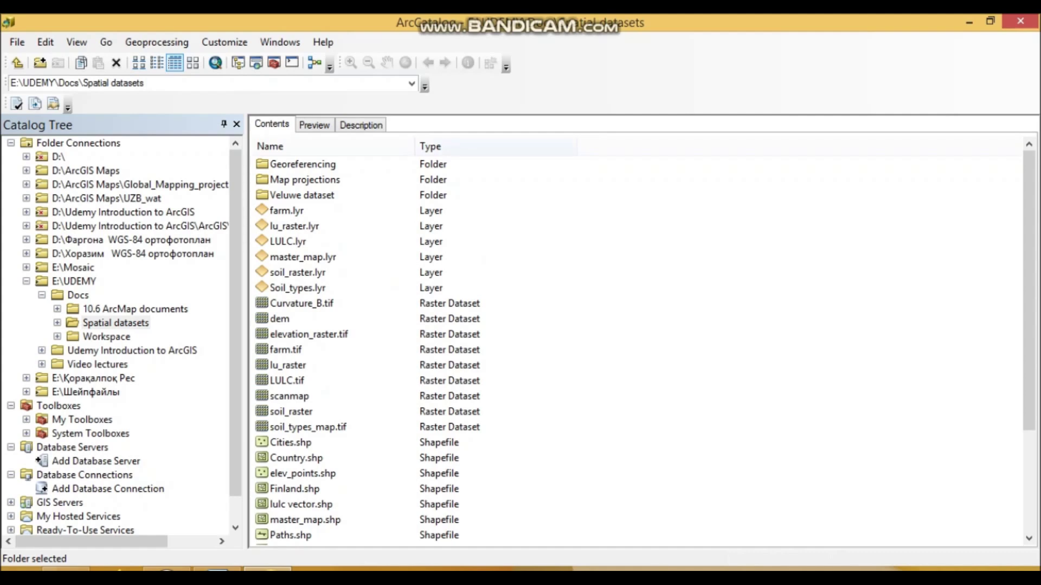
- Examine the whole contents list of the Spatial datasets folder for the different file types it contains
scroll(640, 347, down, 3)
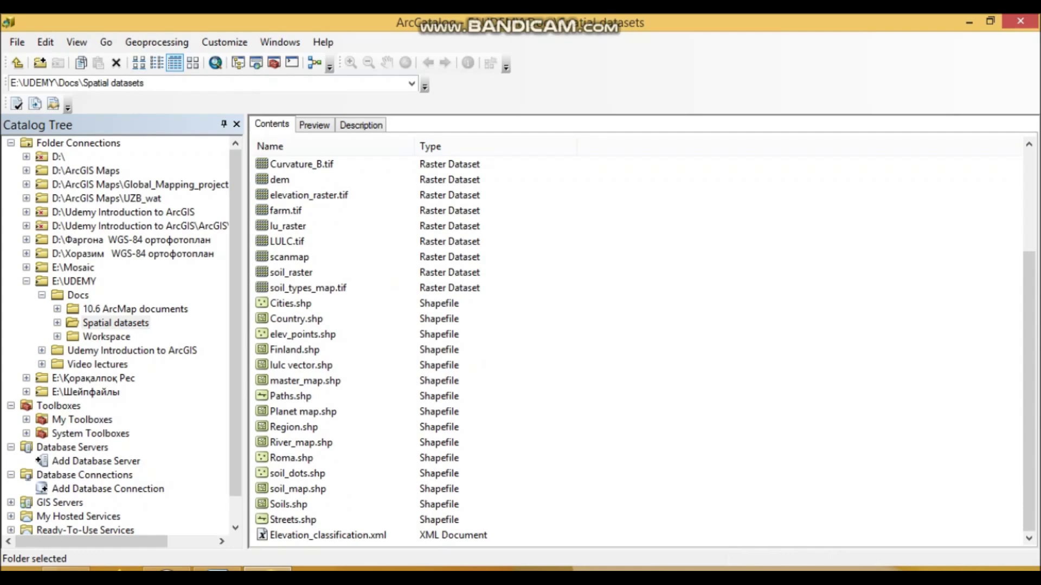
scroll(640, 347, up, 3)
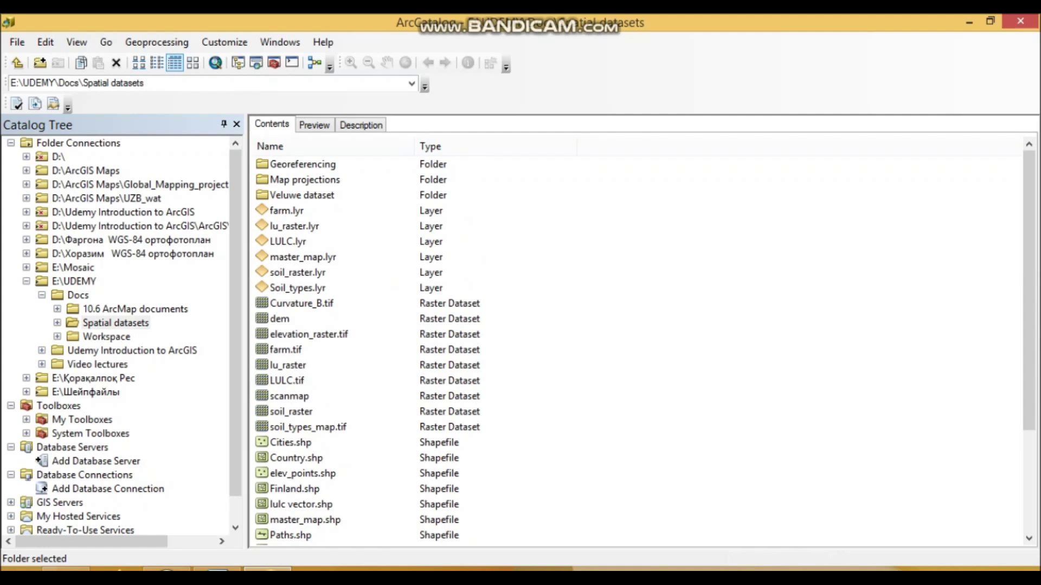
scroll(639, 347, down, 1)
click(302, 257)
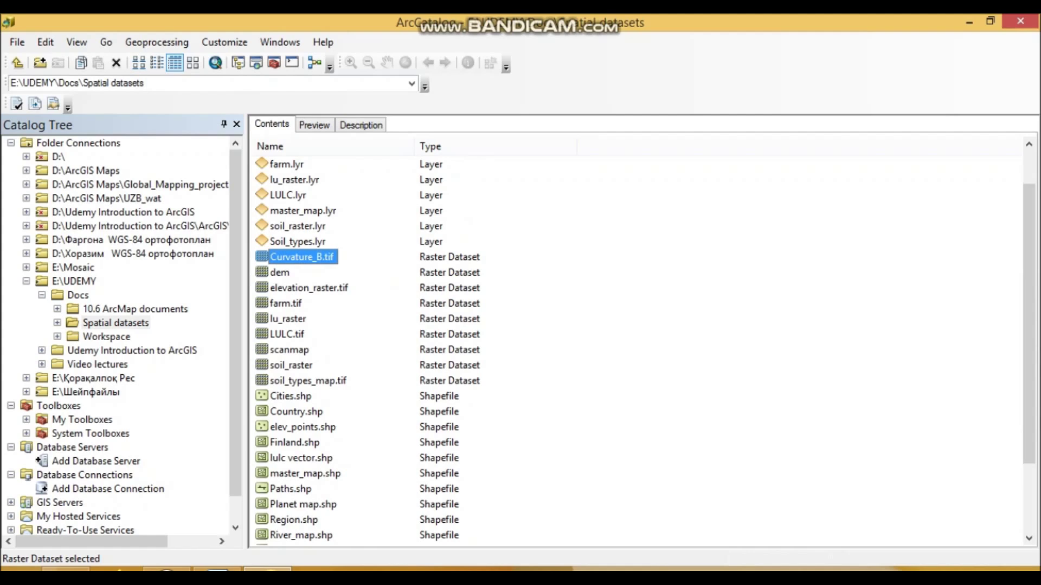
key(Escape)
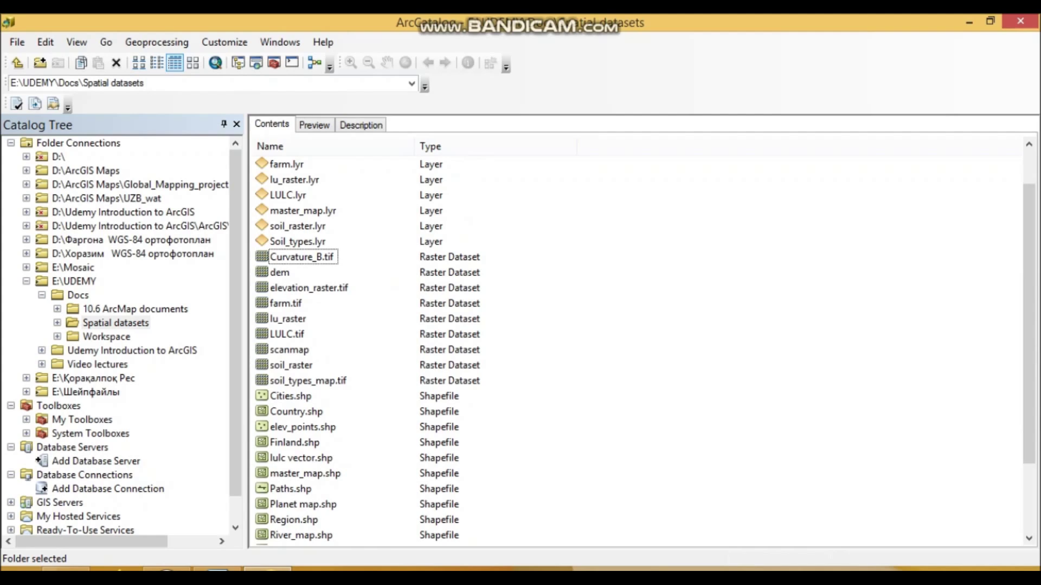
scroll(640, 347, down, 2)
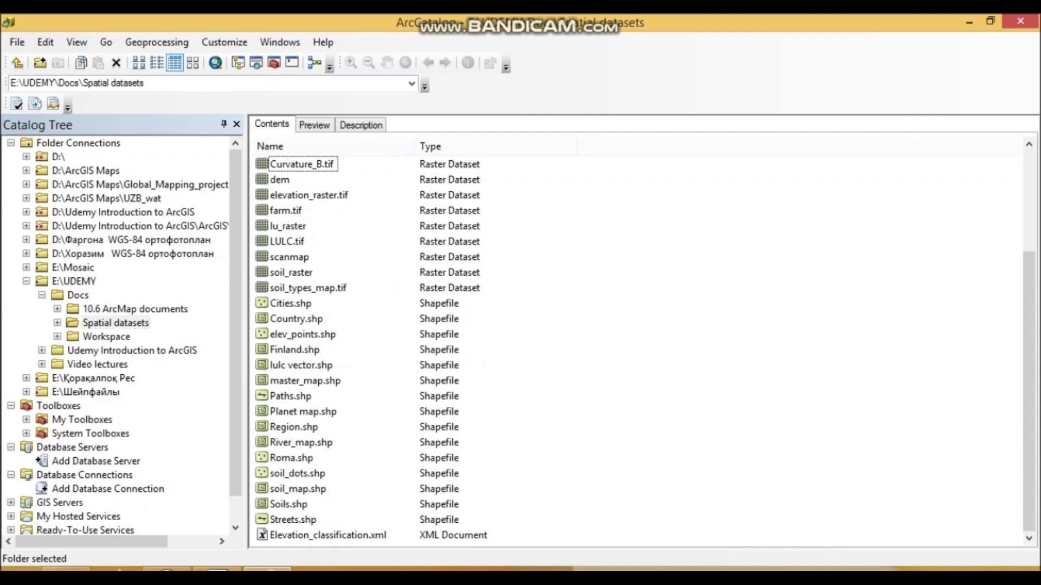
click(328, 535)
key(Escape)
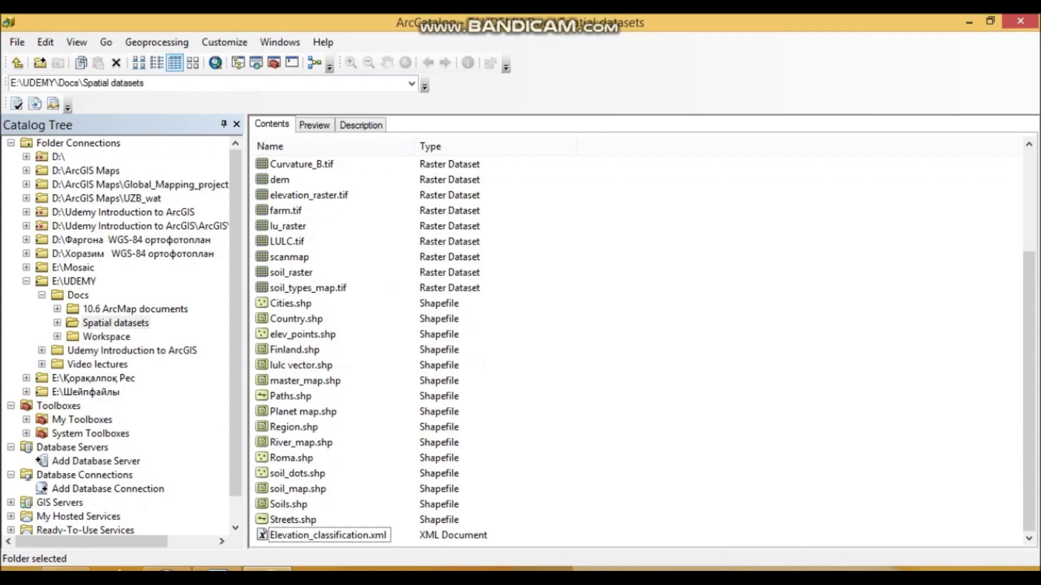
scroll(639, 347, up, 3)
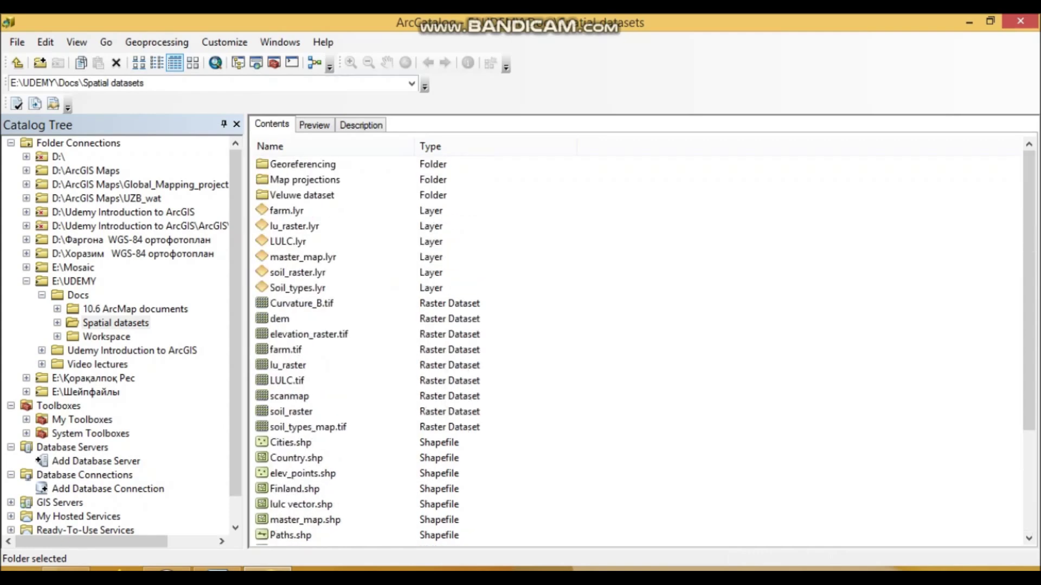
scroll(640, 347, down, 1)
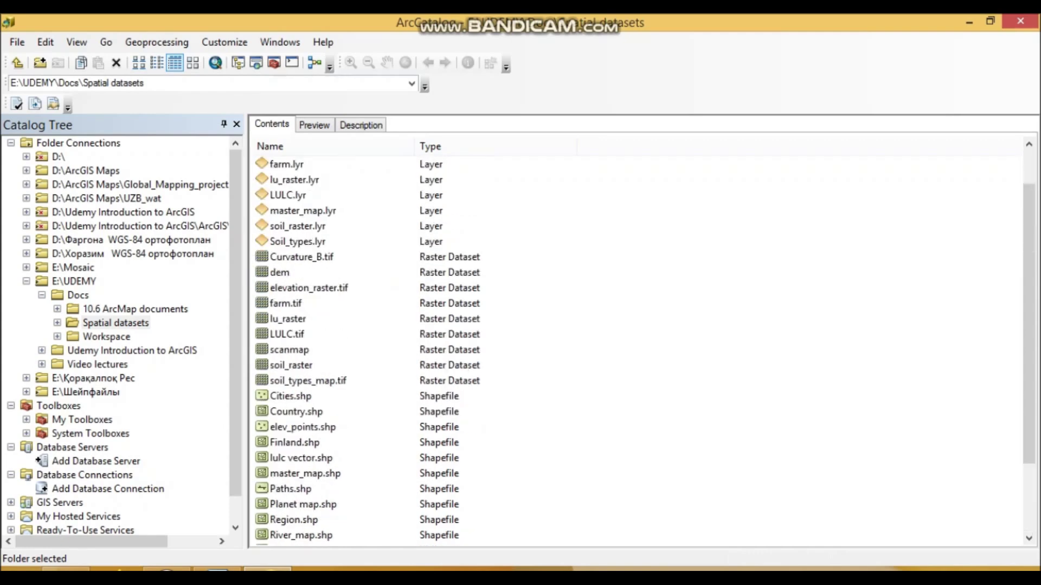
scroll(640, 347, down, 2)
scroll(639, 347, up, 3)
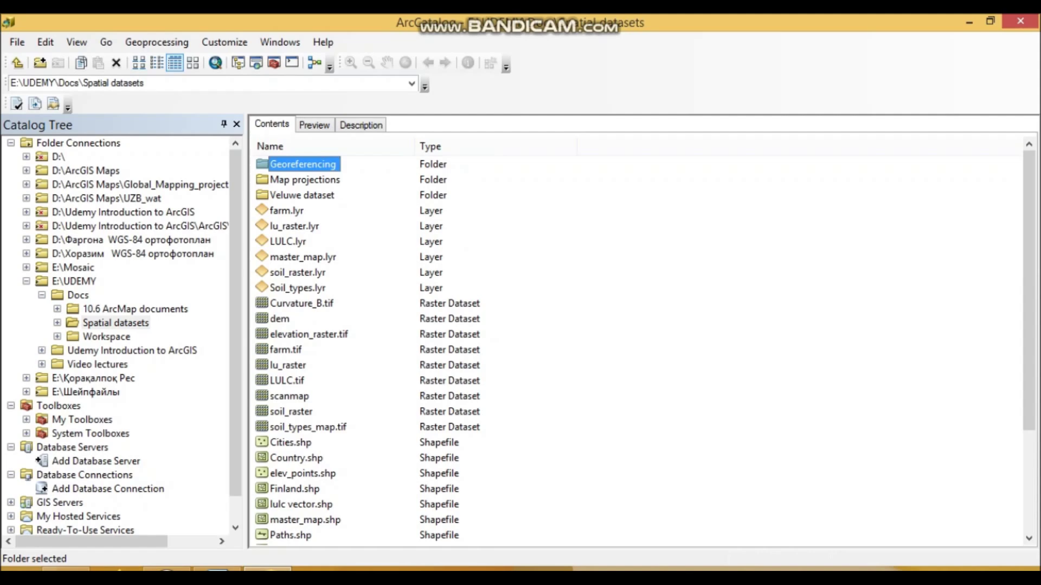
scroll(640, 347, down, 3)
scroll(640, 347, up, 3)
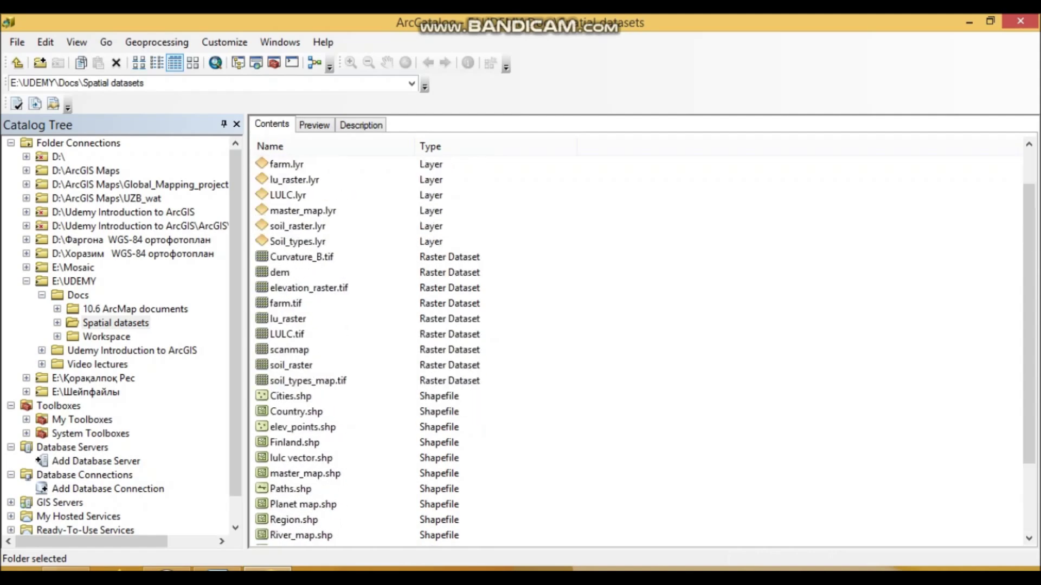
- Compare an example of each main data type: the layer master_map.lyr, the raster lu_raster and the shapefile lulc vector.shp
click(303, 257)
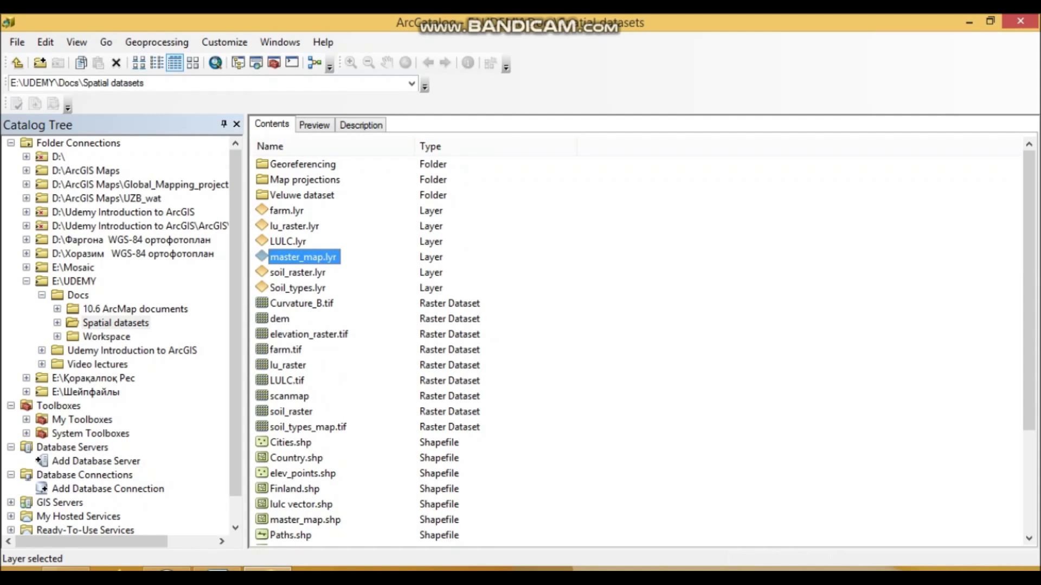
scroll(640, 347, down, 1)
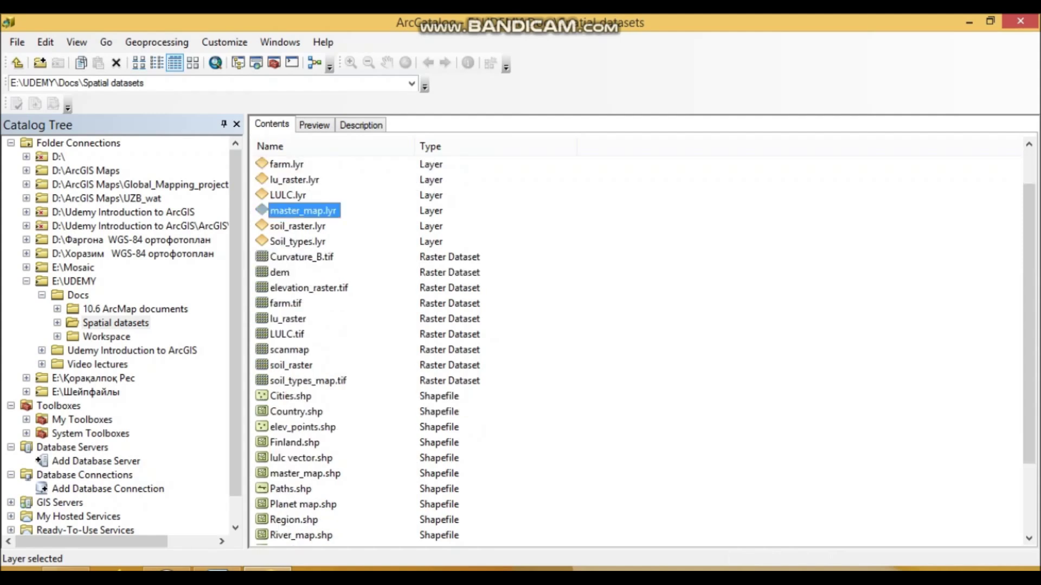
click(287, 318)
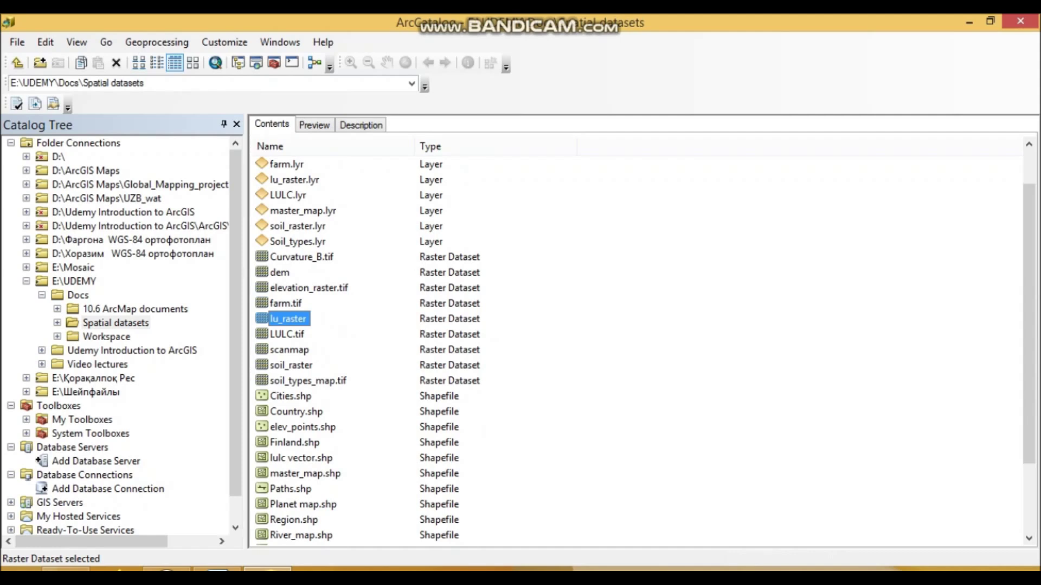
scroll(301, 412, down, 1)
click(301, 412)
scroll(301, 412, down, 1)
scroll(301, 412, up, 1)
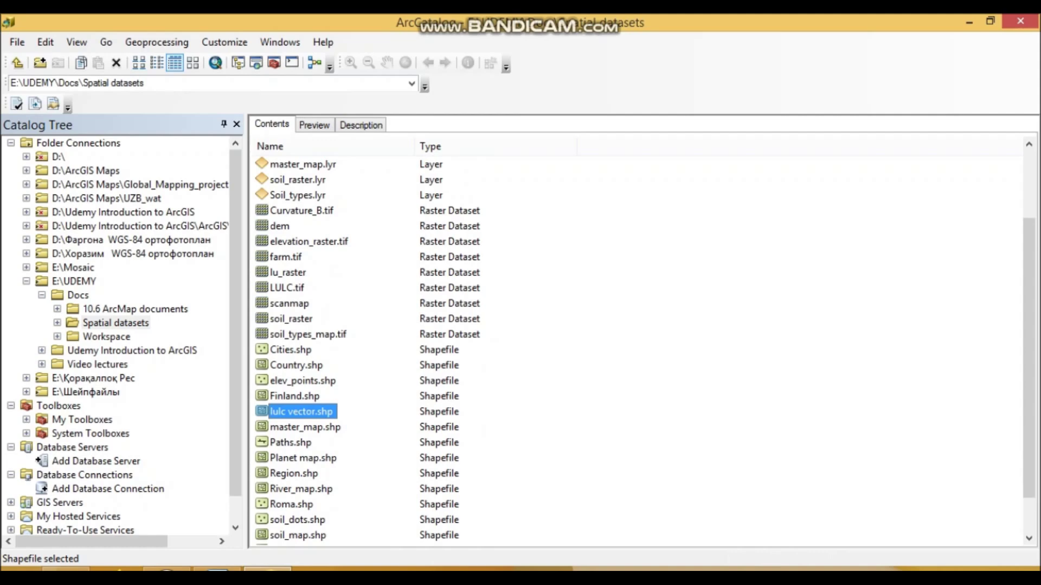
scroll(301, 412, up, 2)
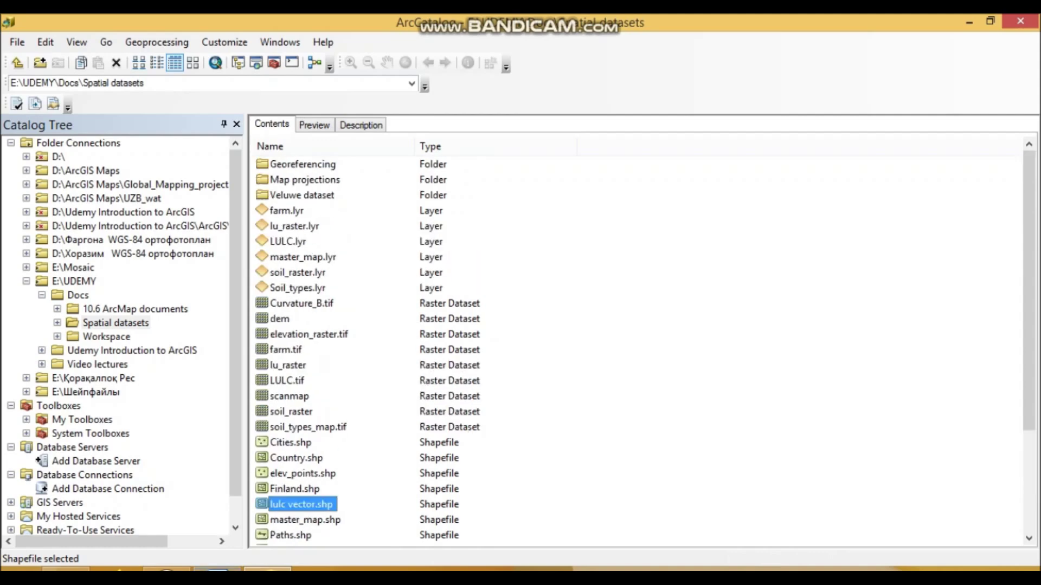
- Switch to the Word document, insert a table of two columns and three rows under question 1a, and head its first column File type
click(218, 569)
click(132, 42)
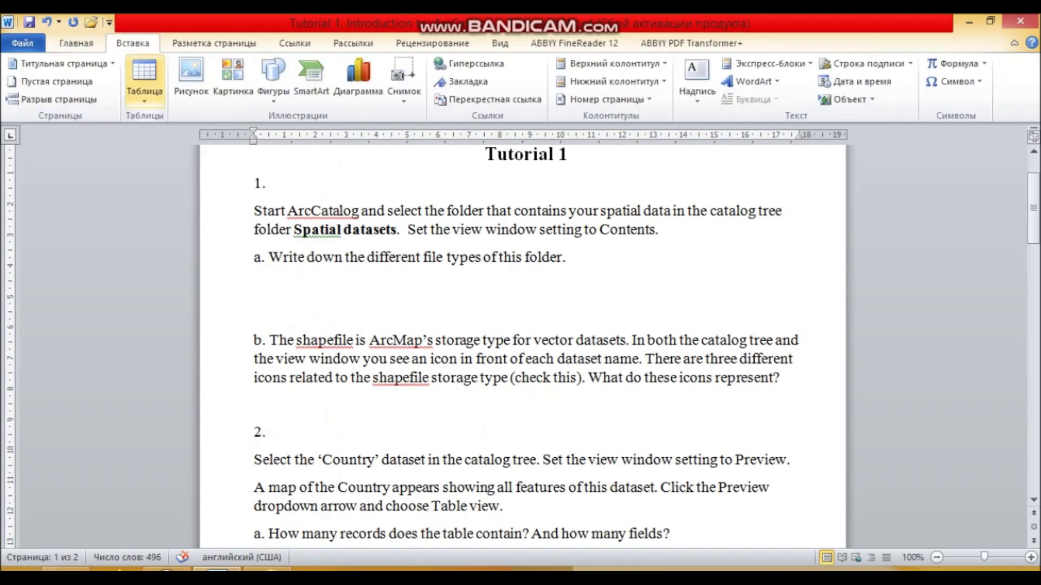
click(144, 82)
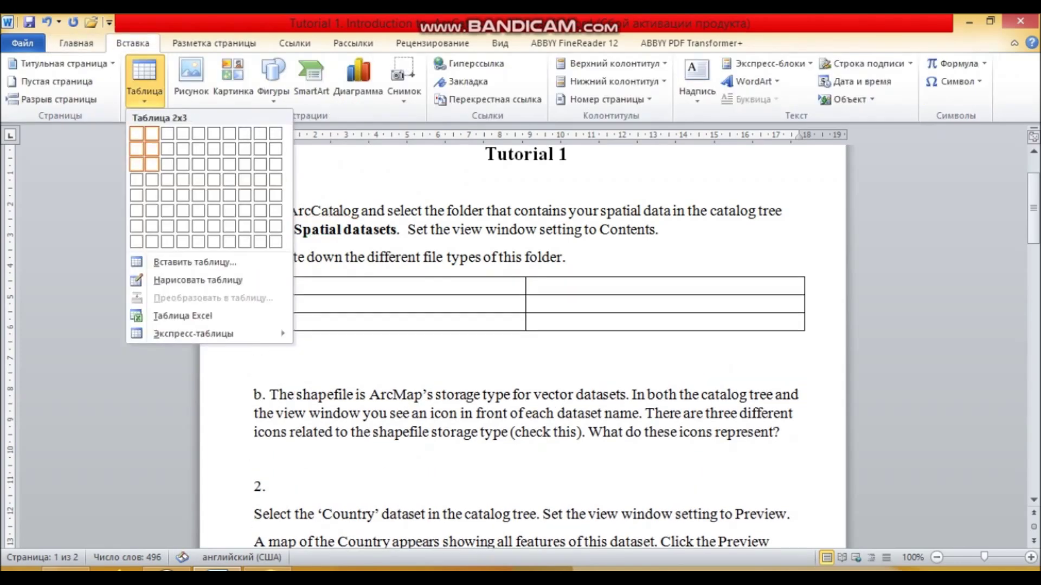
click(151, 163)
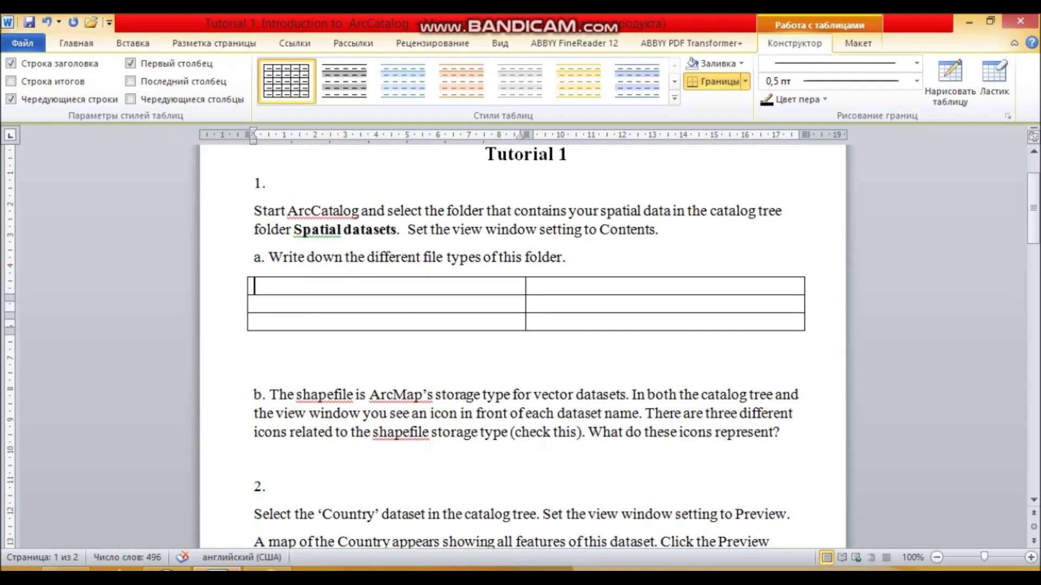
text(File type)
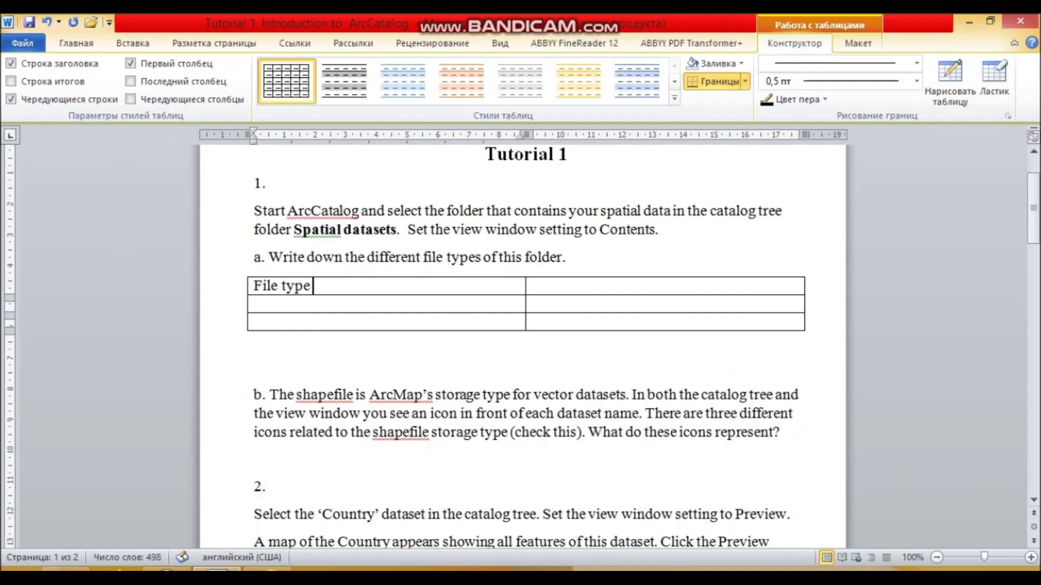
- Add a third column to the right of the table's second column
click(254, 303)
click(573, 286)
right_click(573, 285)
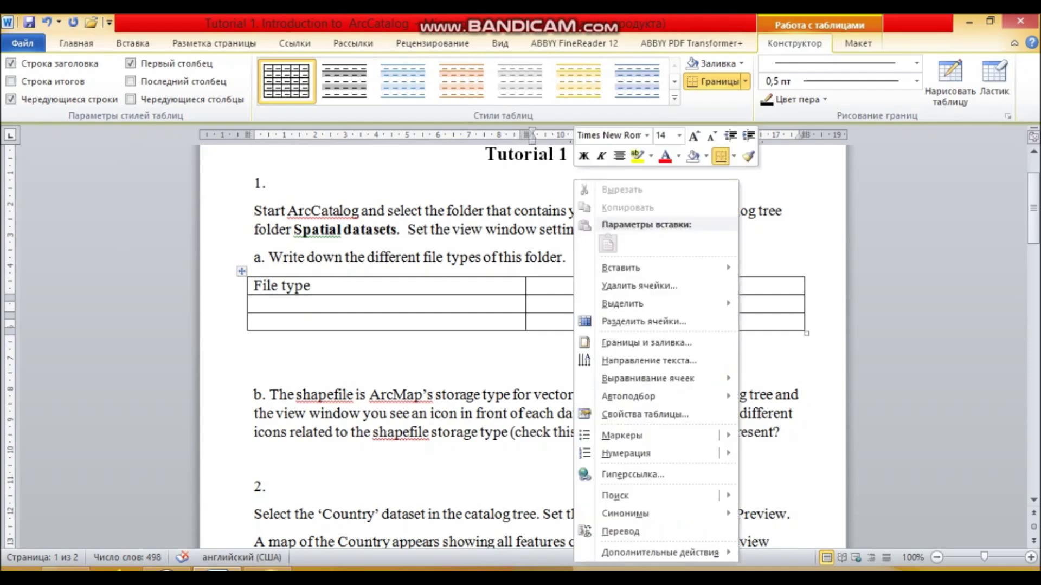
mouse_move(651, 268)
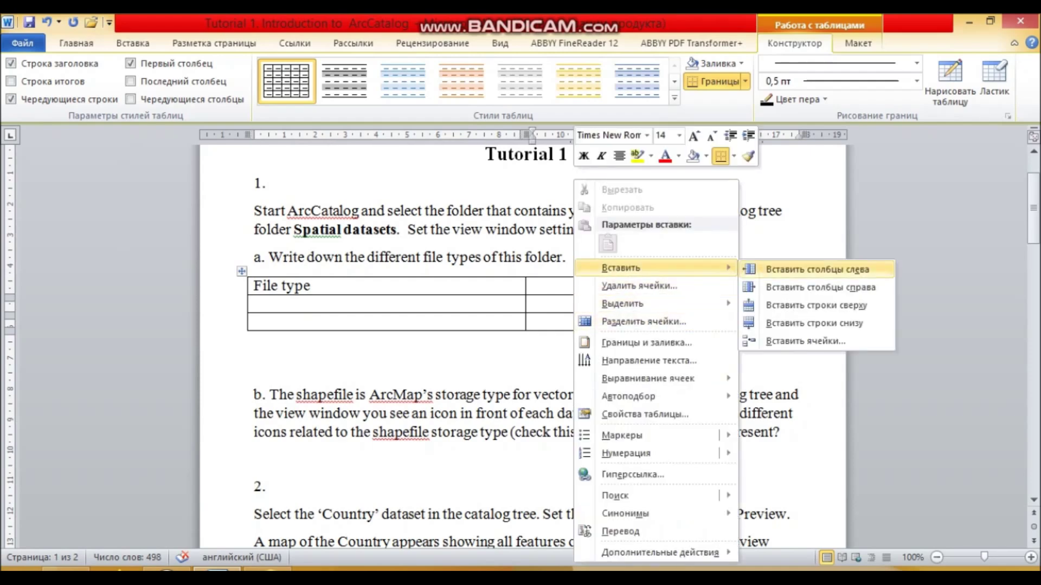
click(820, 288)
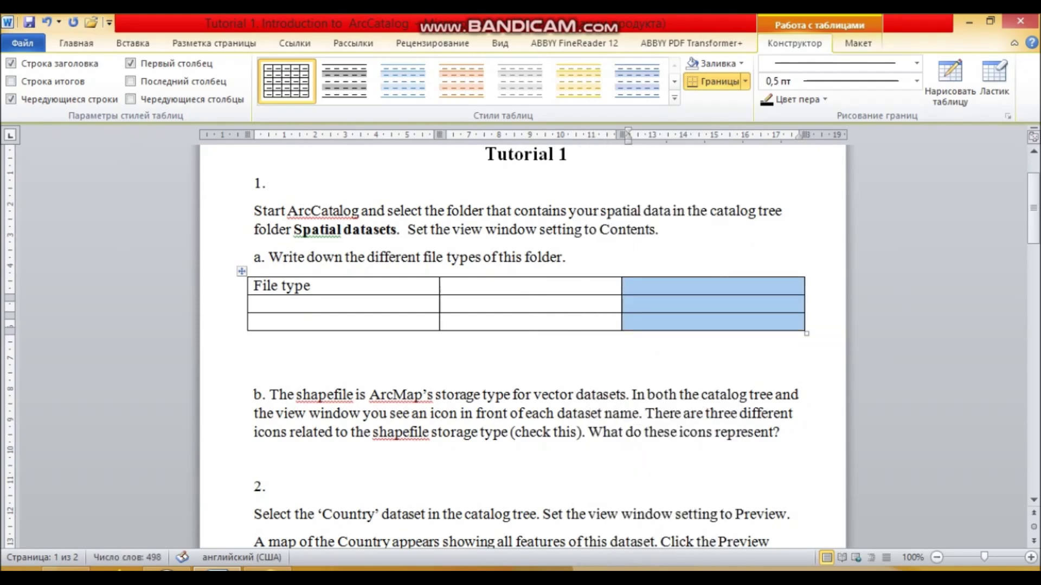
- Head the second column Icon and the third column Example
click(446, 285)
text(con)
key(BackSpace)
key(BackSpace)
key(BackSpace)
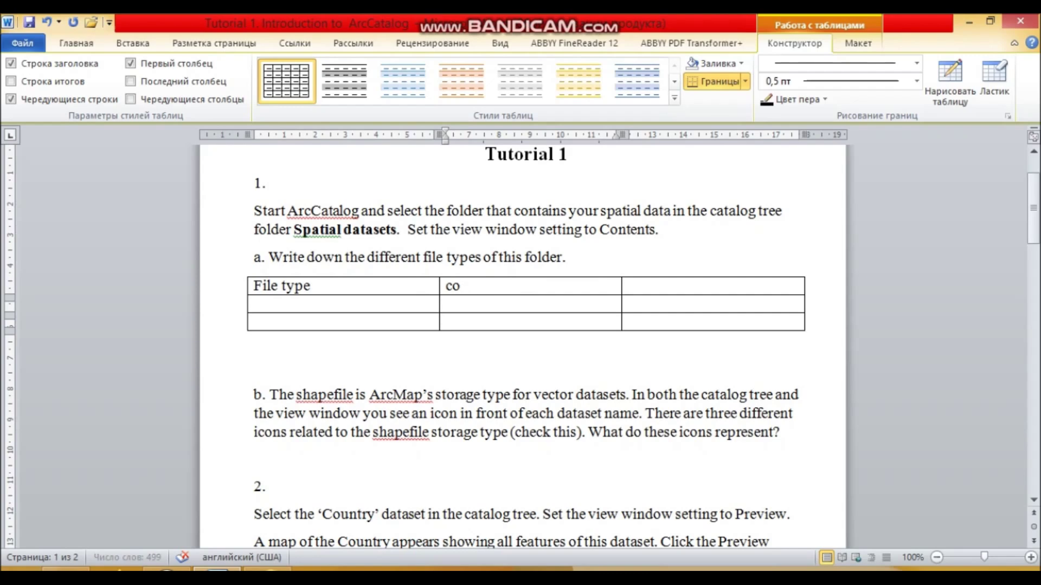
text(Icon)
key(Tab)
text(Exmaple)
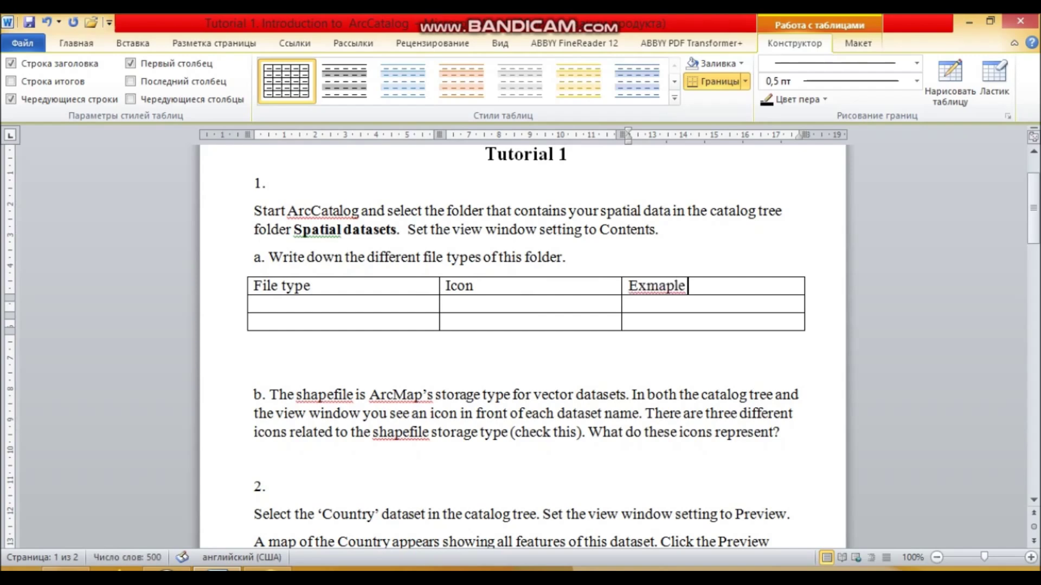
right_click(686, 287)
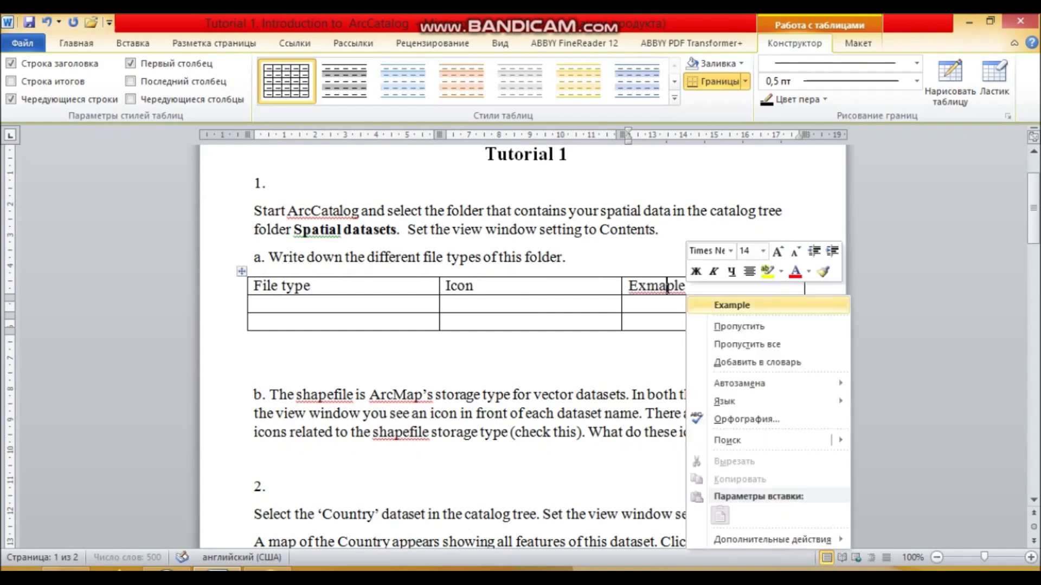
click(732, 305)
key(Tab)
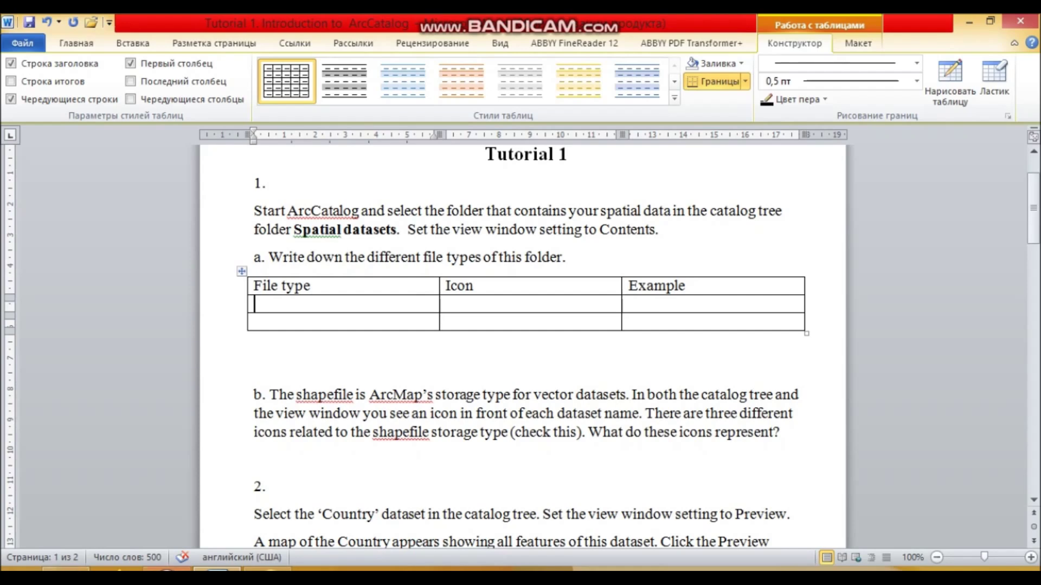
- Enter Layer file and Shapefile in the two empty rows of the File type column
text(Laye)
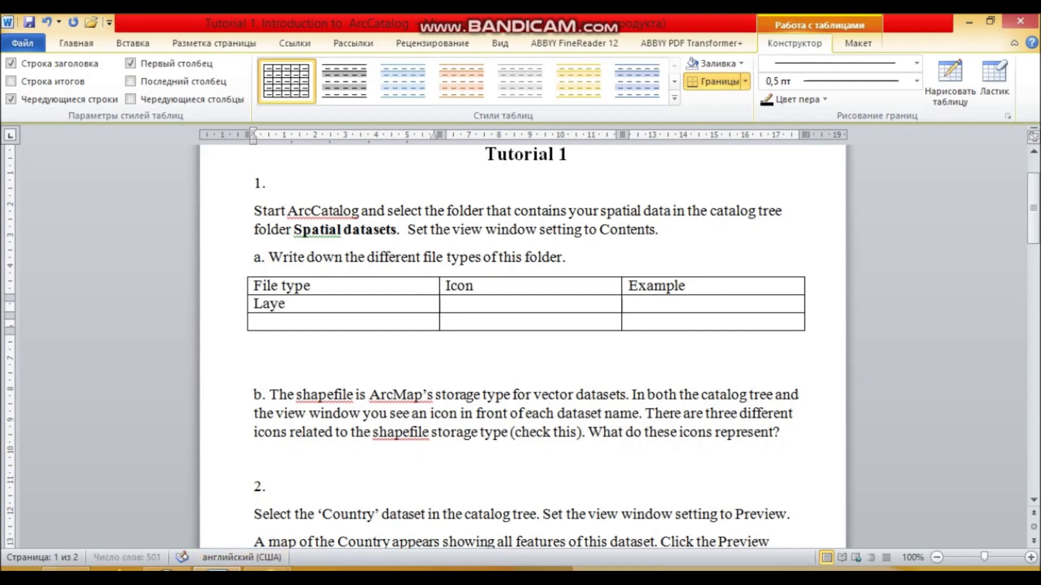
text(r file)
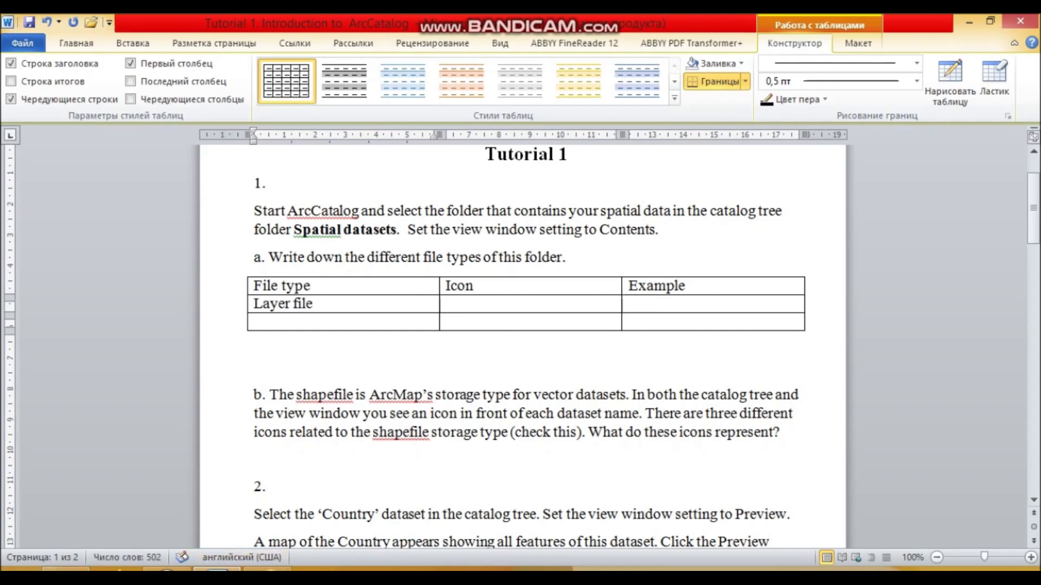
click(255, 321)
text(Shapefile)
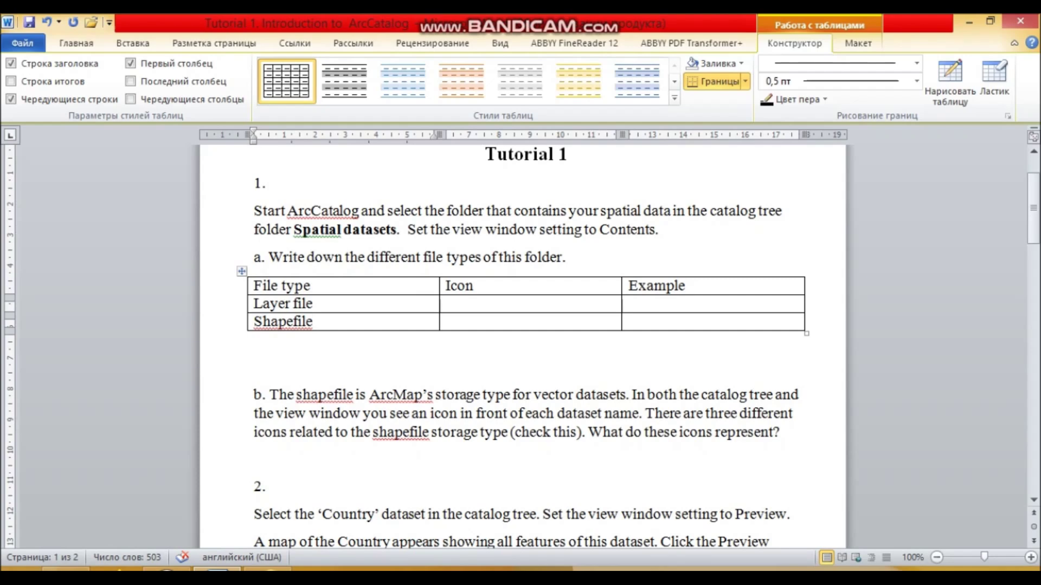
- Add a fourth row to the table and keep Shapefile spelled as one word
right_click(293, 322)
click(369, 86)
key(Tab)
key(Tab)
key(Tab)
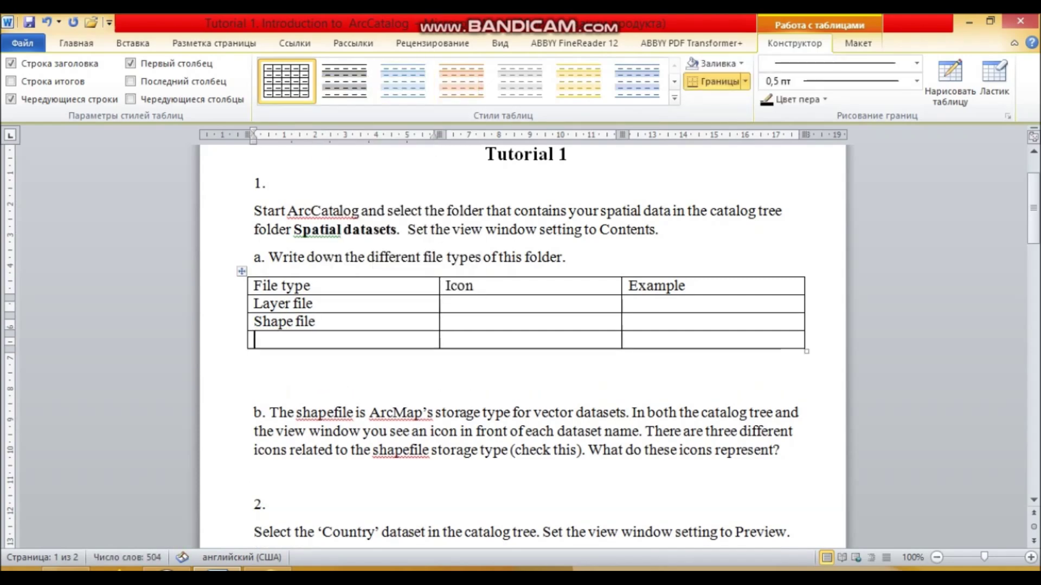
click(294, 321)
key(Return)
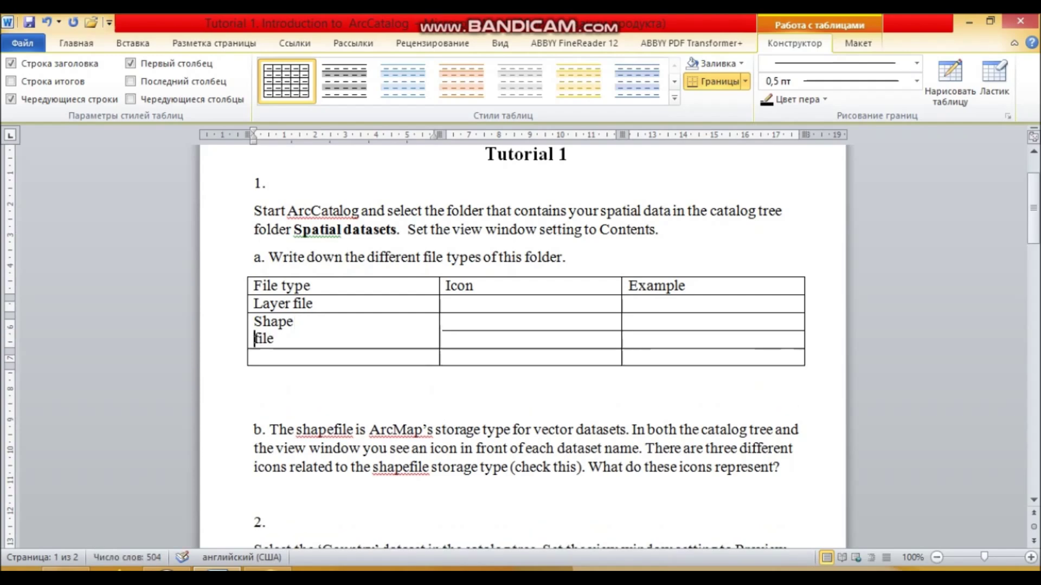
key(BackSpace)
key(BackSpace)
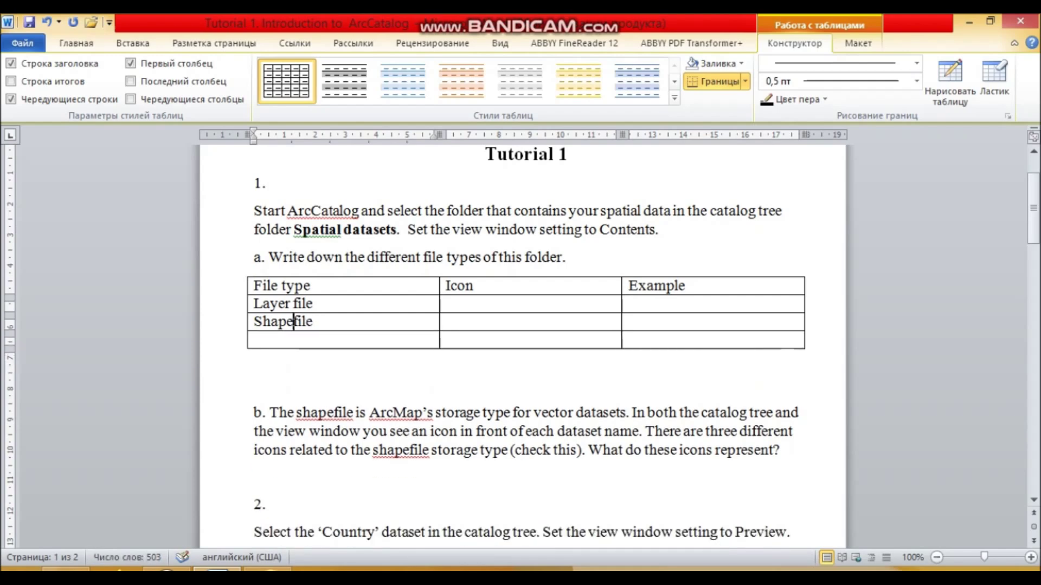
- Enter Raster dataset as the file type in the fourth row of the table
click(255, 340)
text(Ratser)
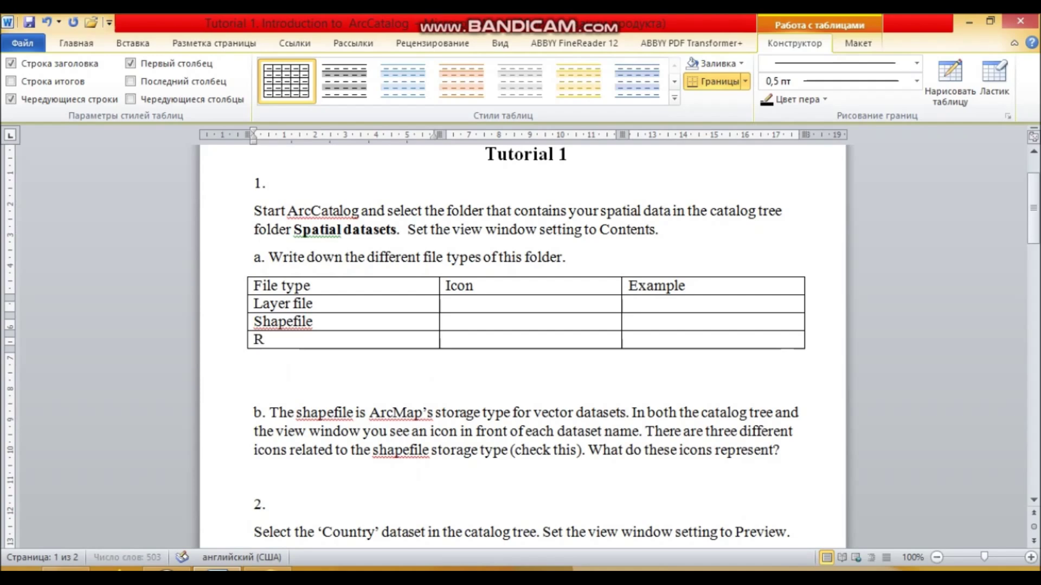
key(BackSpace)
key(BackSpace)
key(BackSpace)
key(BackSpace)
text(ster)
key(alt+Tab)
key(alt+Tab)
text(datset)
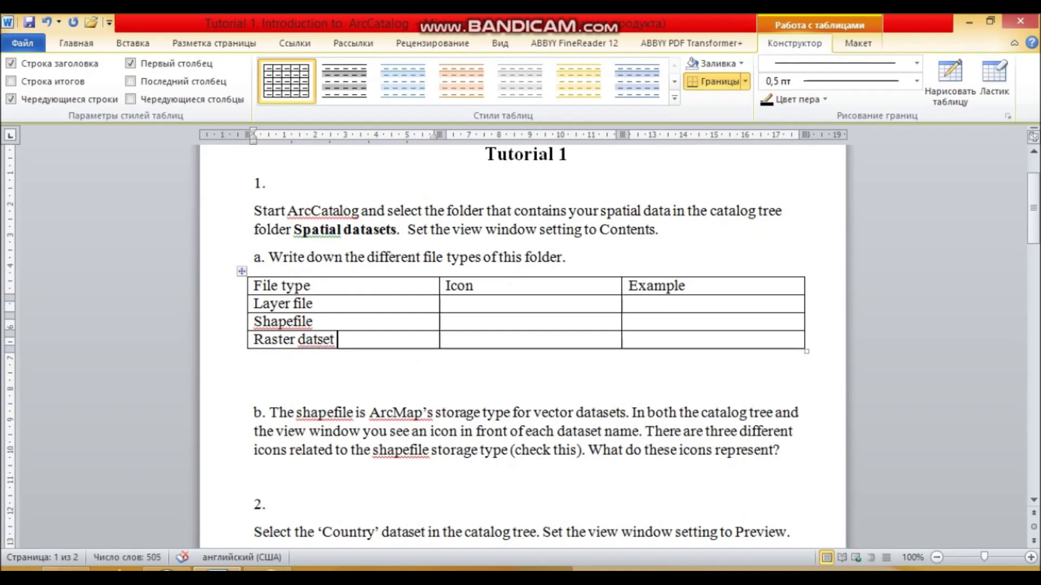
right_click(314, 339)
click(379, 32)
- Open the Snipping Tool and switch to ArcCatalog with the Spatial datasets contents showing
click(447, 303)
click(20, 569)
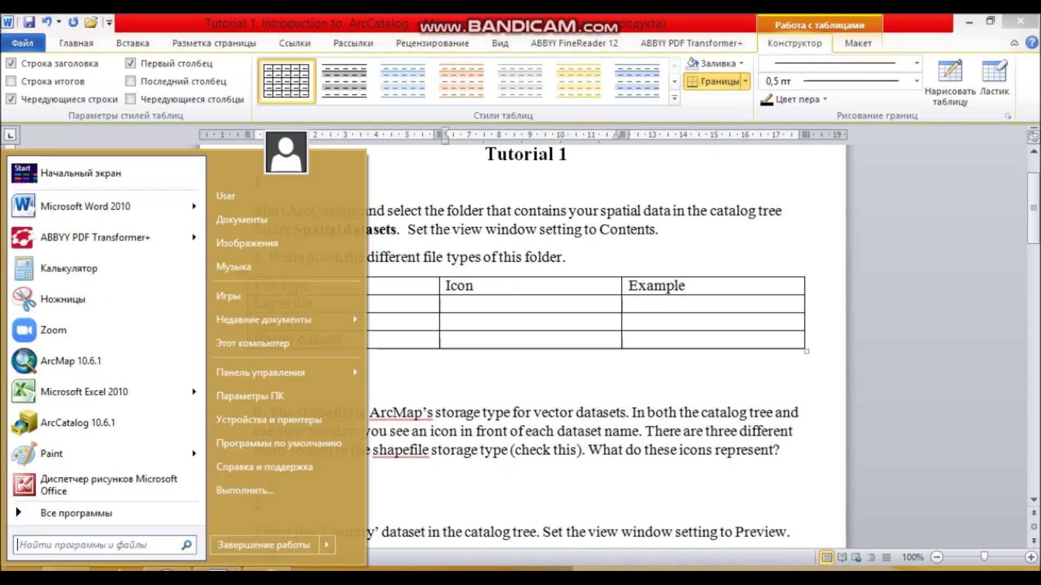
key(Up)
key(Return)
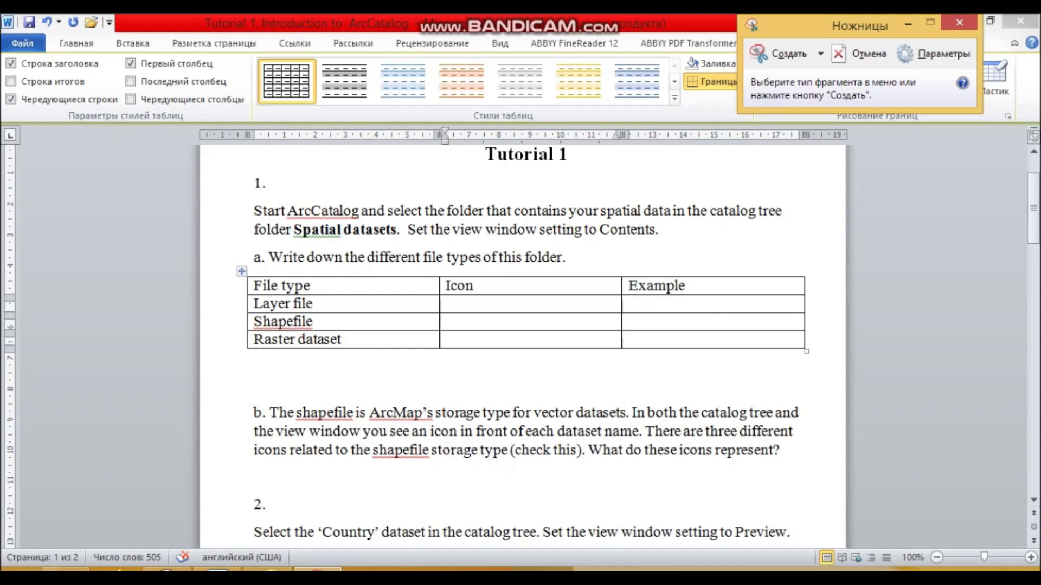
key(alt+Tab)
key(alt+Tab)
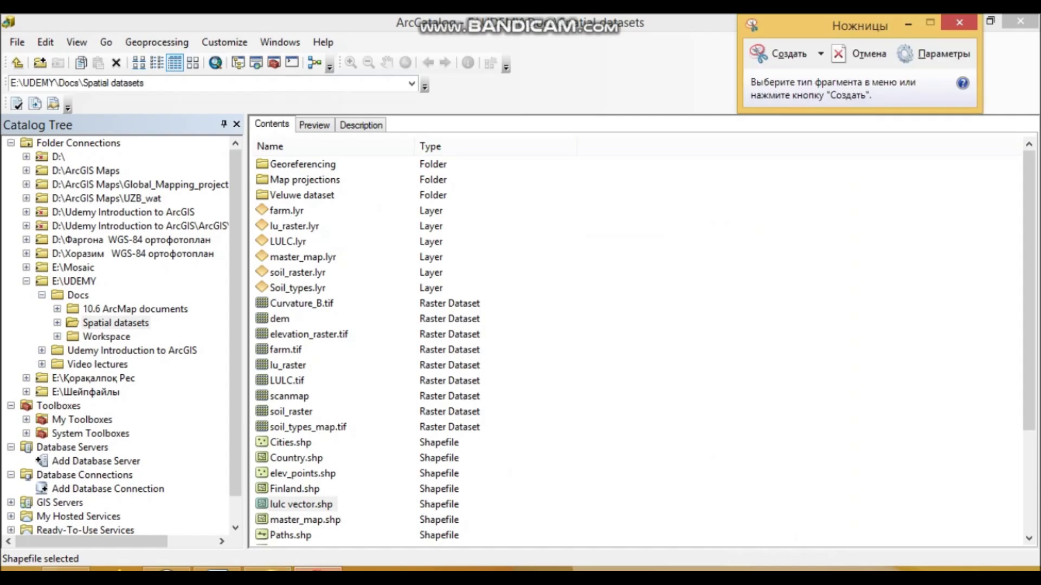
- Capture the farm.lyr entry with its layer icon as a snip and copy it
click(781, 54)
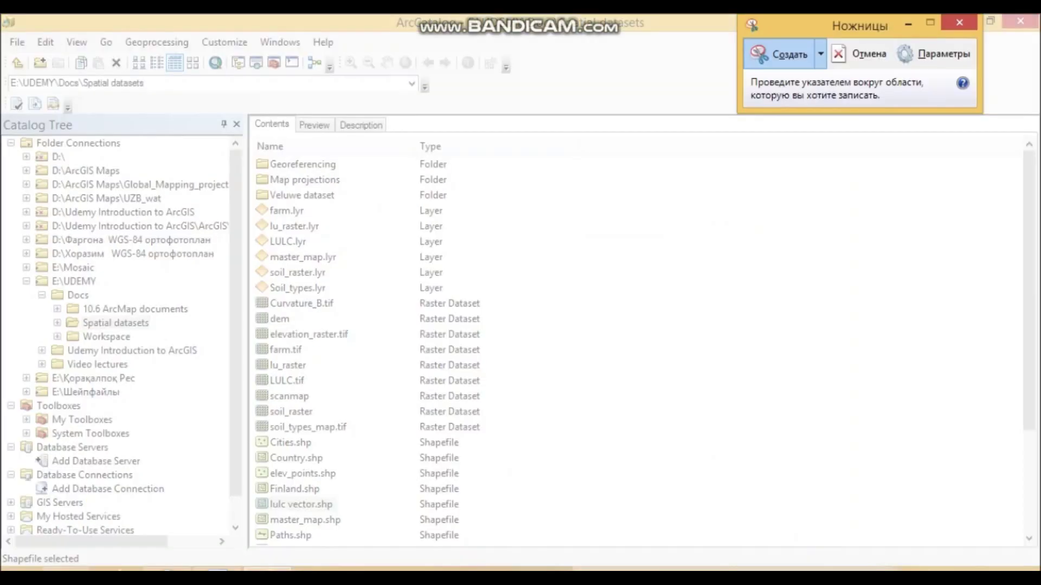
drag(253, 204, 315, 219)
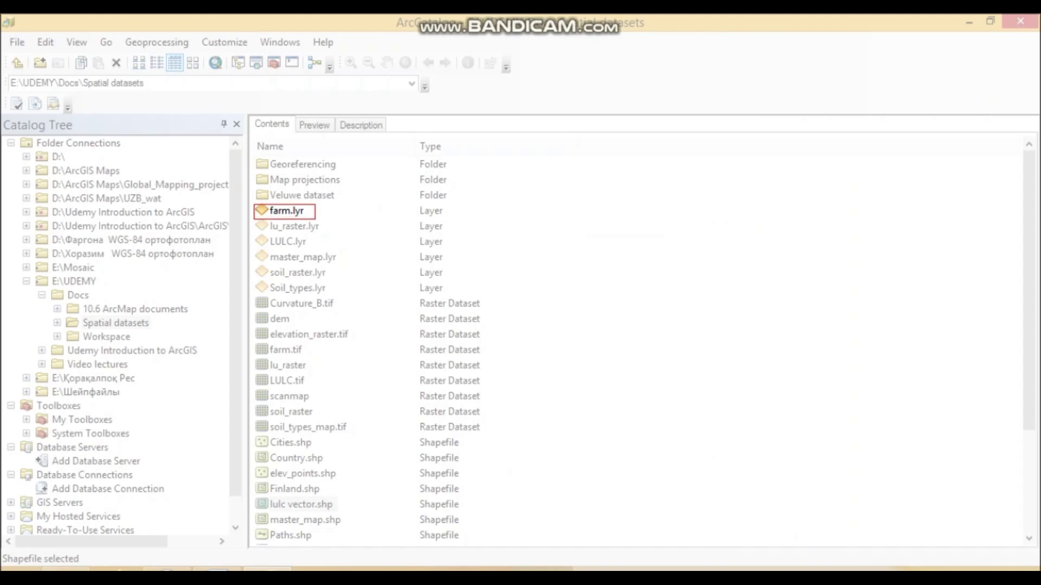
drag(315, 219, 315, 219)
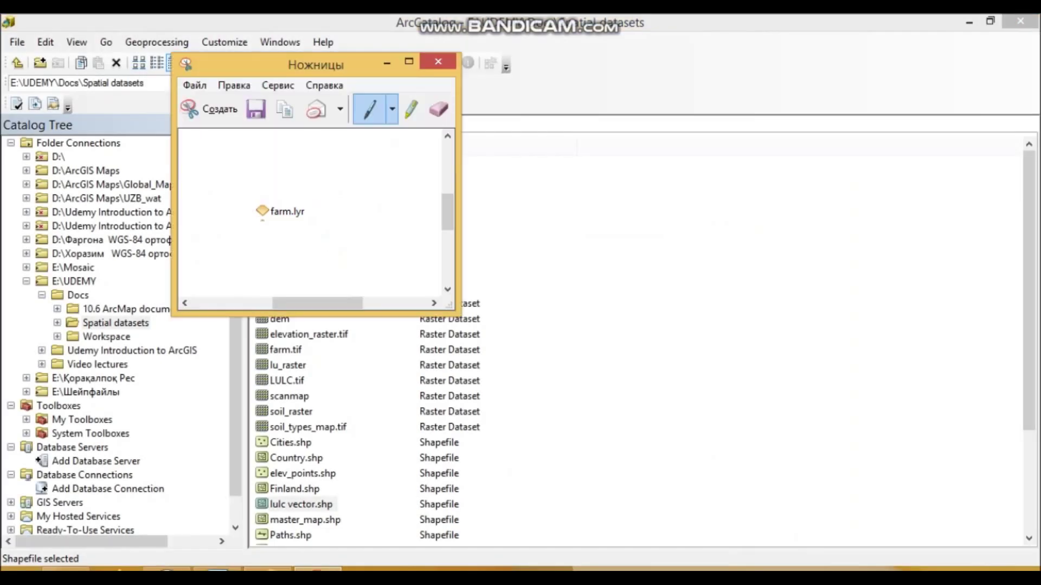
right_click(295, 215)
click(348, 244)
- Switch to the Word document, delete the Icon column and widen the remaining table almost to the right margin
click(216, 569)
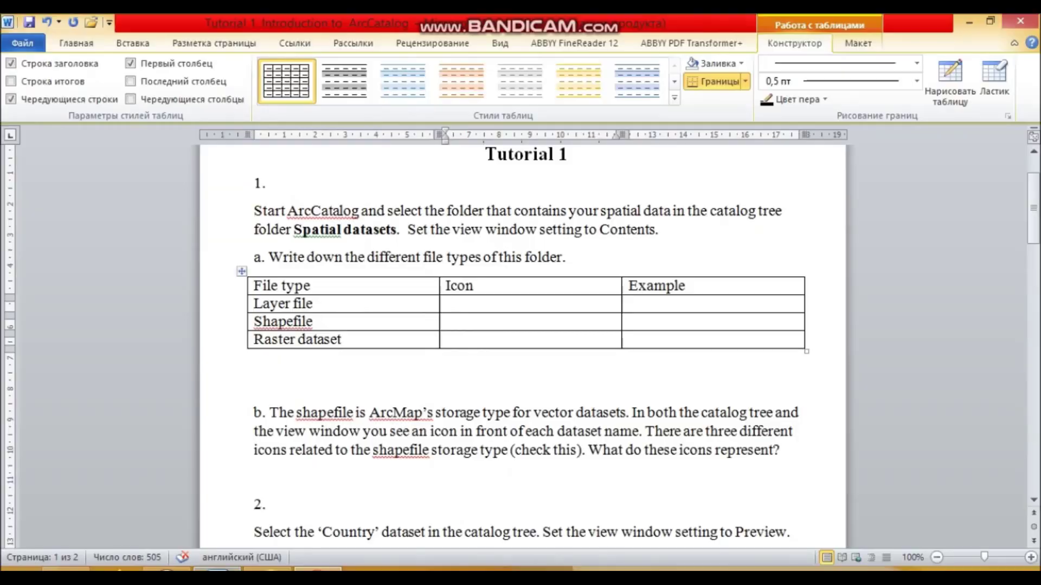
click(446, 304)
click(504, 257)
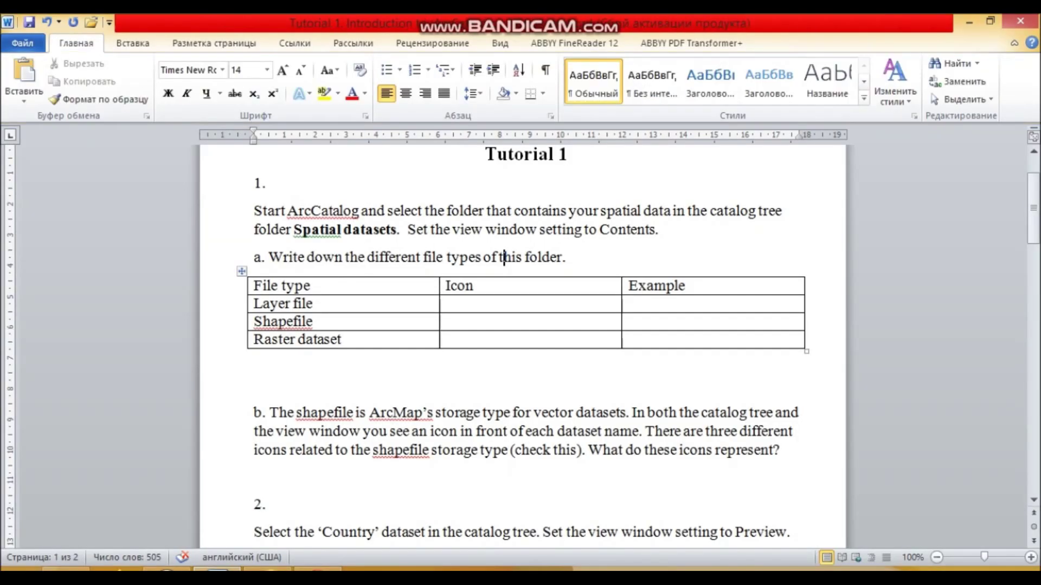
click(488, 277)
right_click(496, 285)
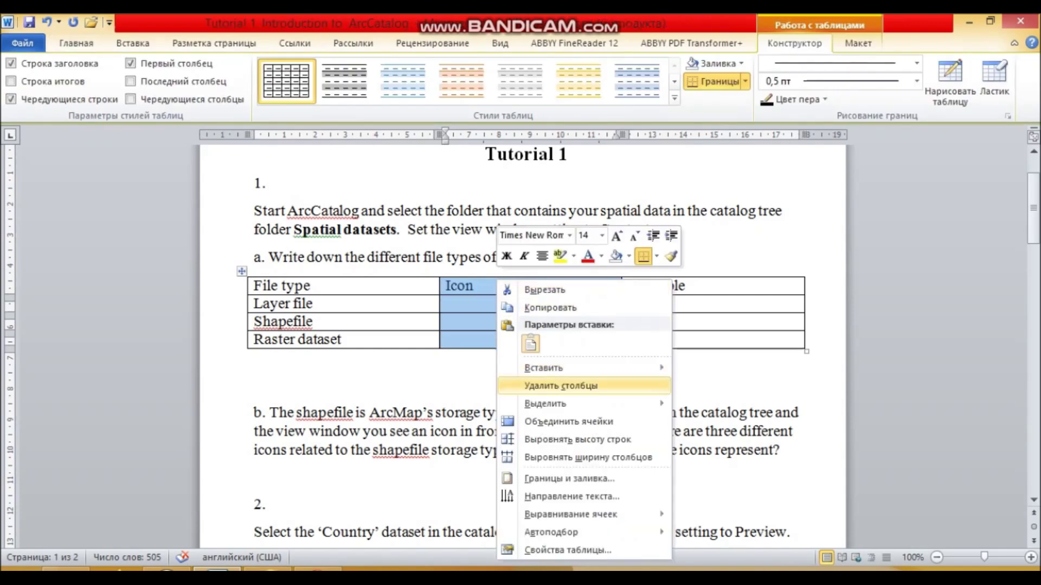
click(542, 386)
drag(624, 352, 769, 352)
- Paste the farm.lyr snip into the Example cell of the Layer file row and add a blank line below it
click(521, 304)
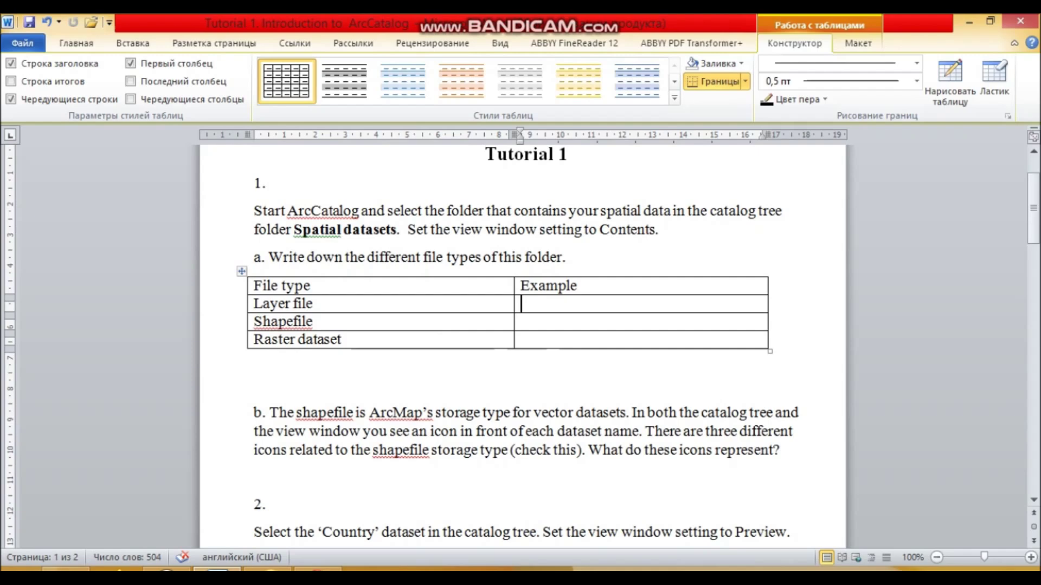
right_click(539, 304)
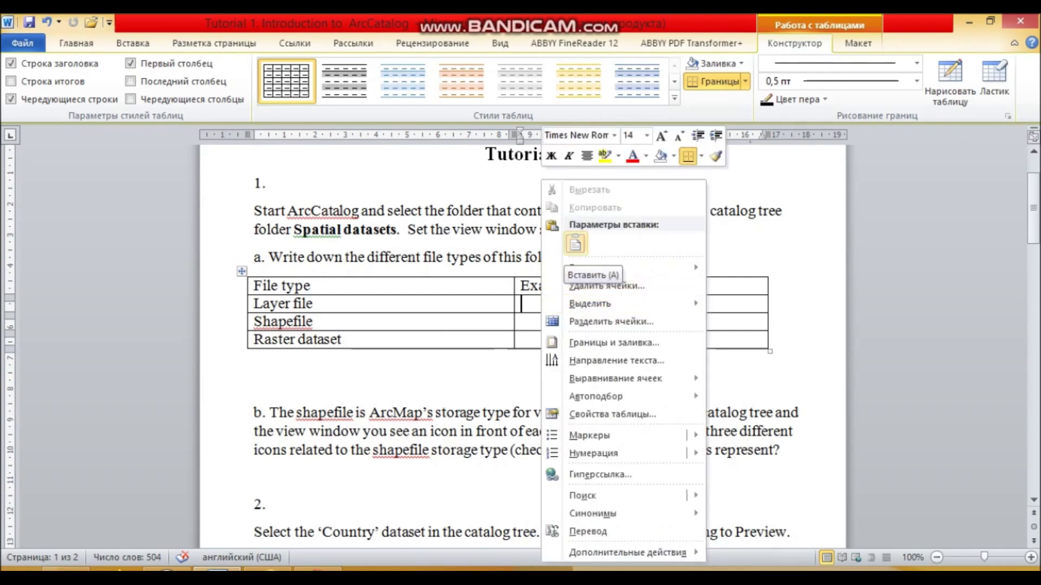
click(576, 244)
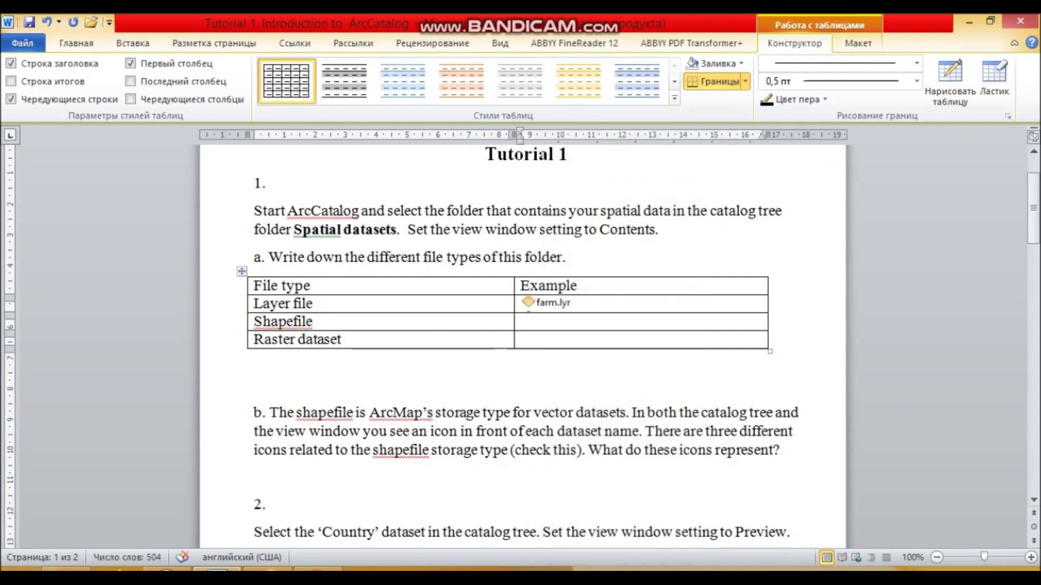
key(Return)
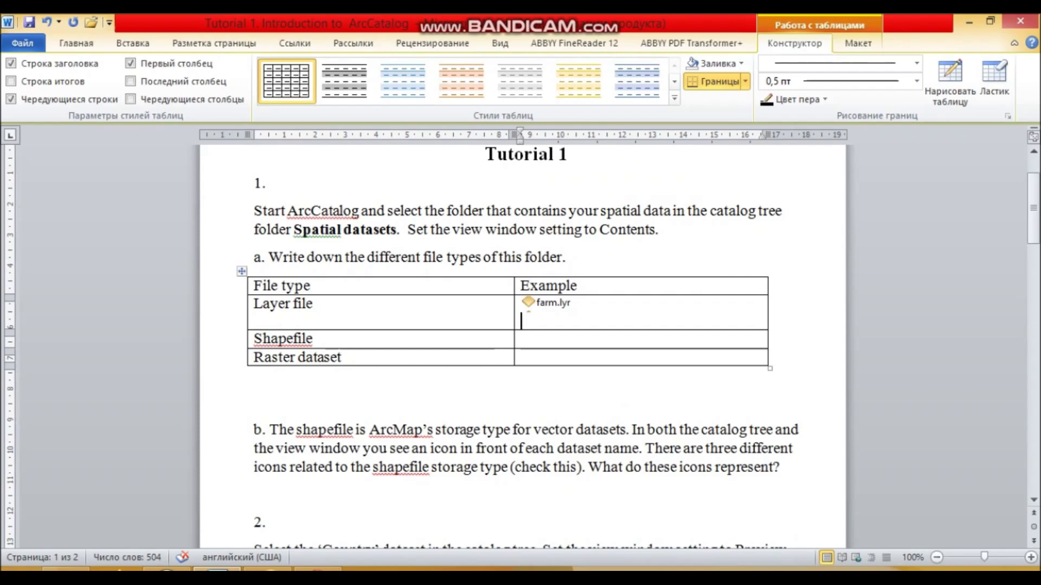
- Switch to ArcCatalog, capture the Country.shp entry with its icon in the Snipping Tool and copy the snip
click(521, 338)
key(alt+Tab)
scroll(304, 488, down, 3)
click(317, 568)
click(212, 109)
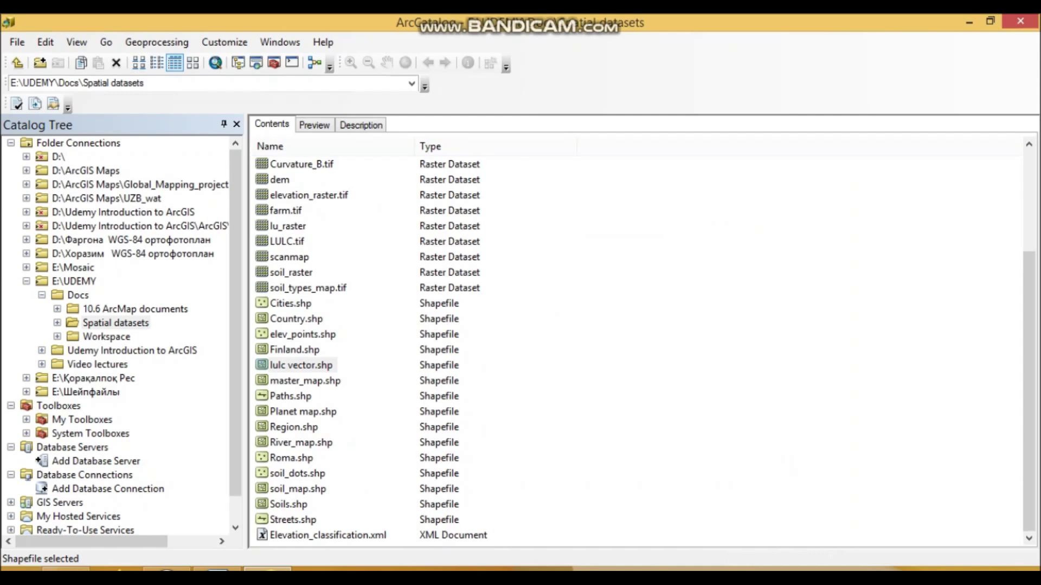
drag(255, 311, 326, 327)
right_click(303, 326)
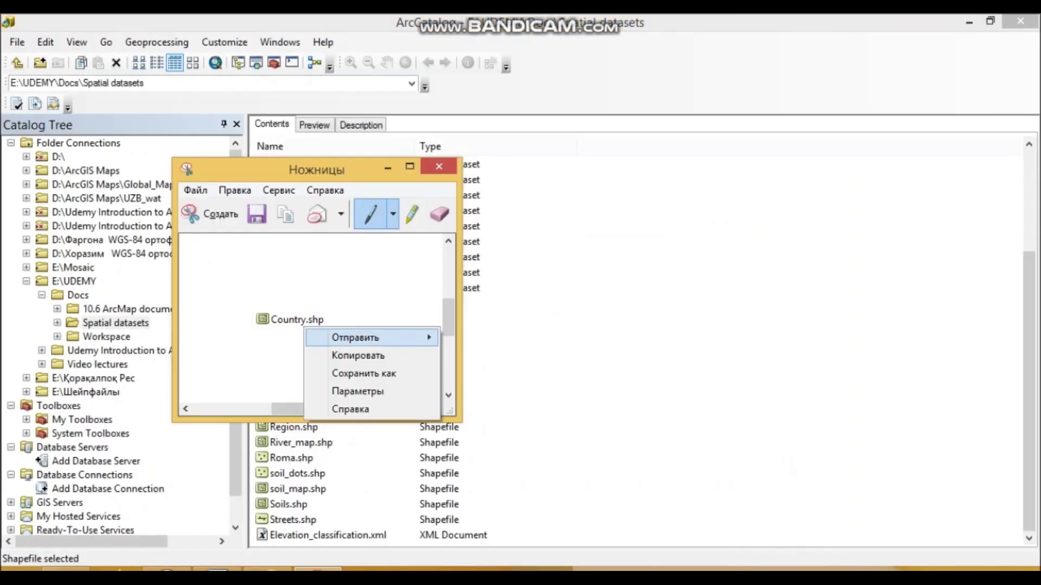
click(336, 355)
- Switch to the Word document, paste the Country.shp snip into the Shapefile row's Example cell and place the cursor in the Example cell below
click(217, 568)
click(530, 339)
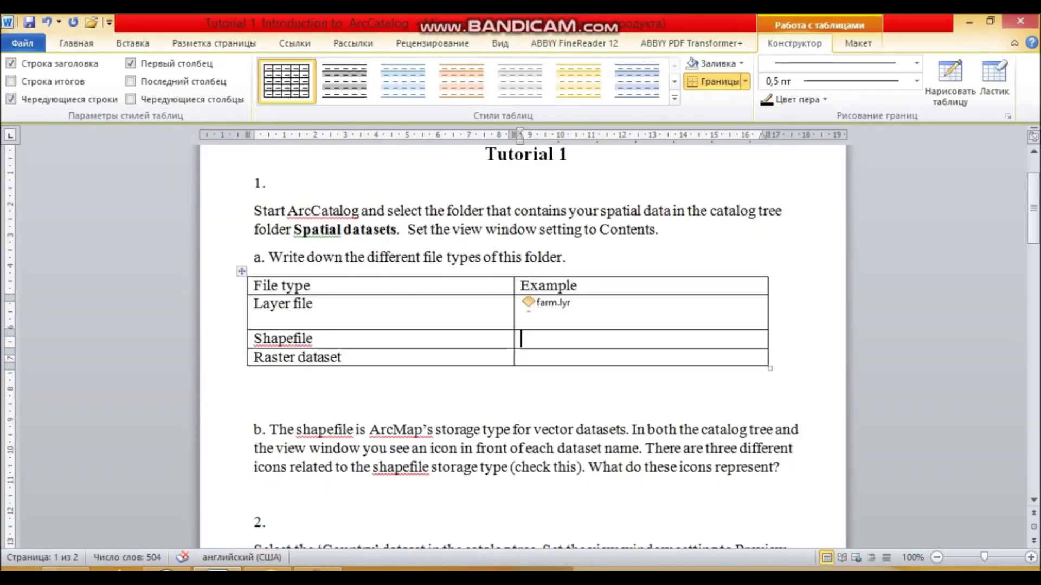
right_click(531, 339)
click(566, 243)
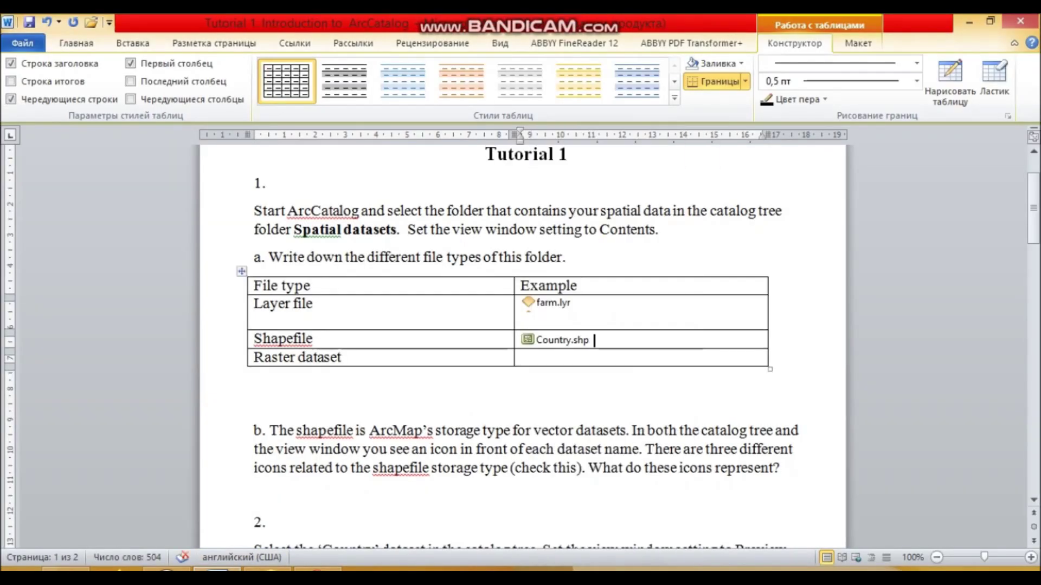
drag(239, 431, 239, 505)
click(528, 357)
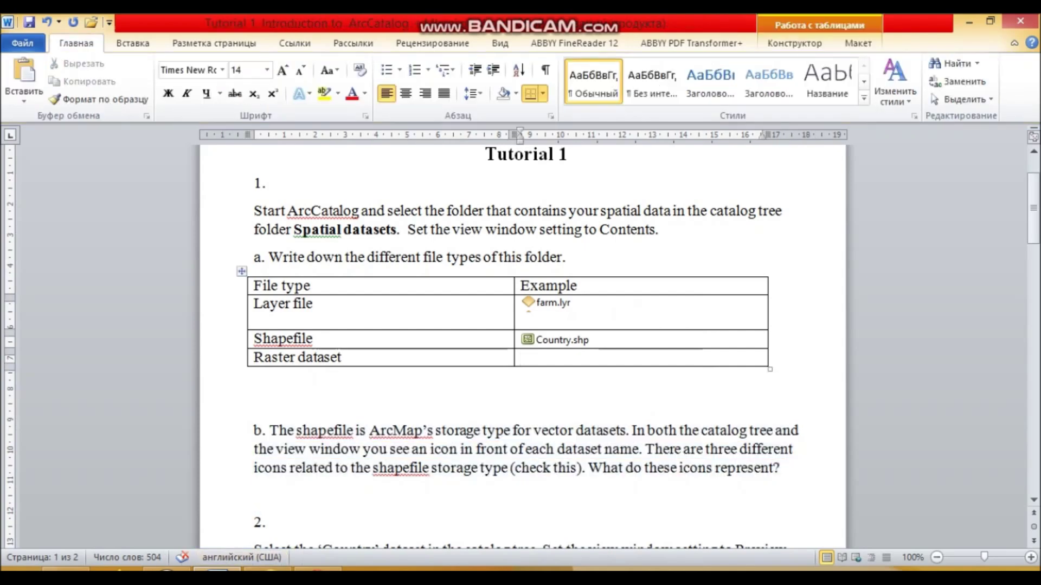
- Switch to ArcCatalog, capture the dem entry with its raster icon in the Snipping Tool and copy the snip
key(alt+Tab)
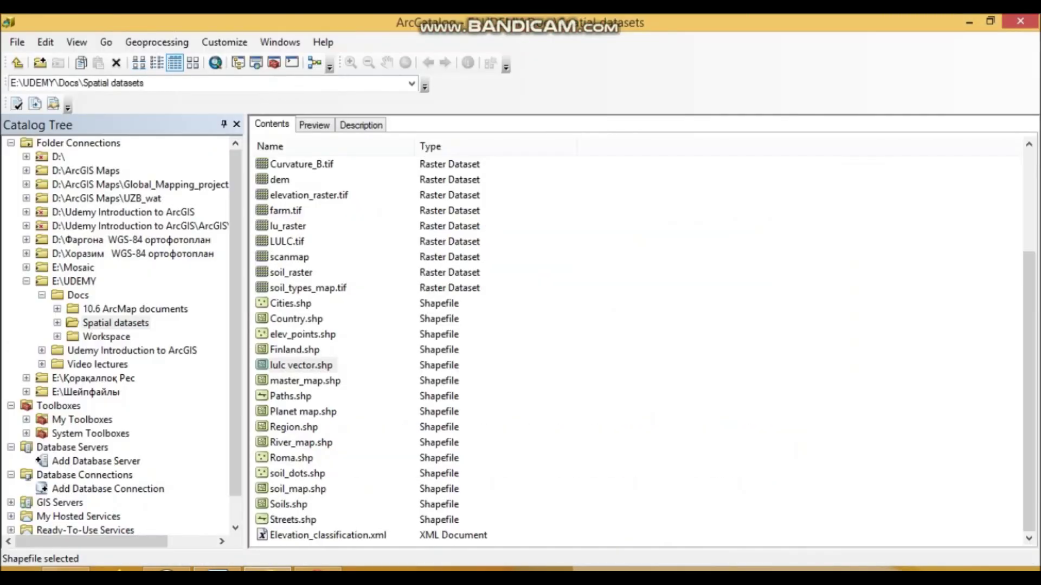
click(289, 257)
scroll(635, 347, up, 2)
scroll(635, 347, down, 2)
scroll(635, 347, up, 2)
click(317, 569)
click(211, 214)
drag(250, 263, 309, 280)
right_click(263, 274)
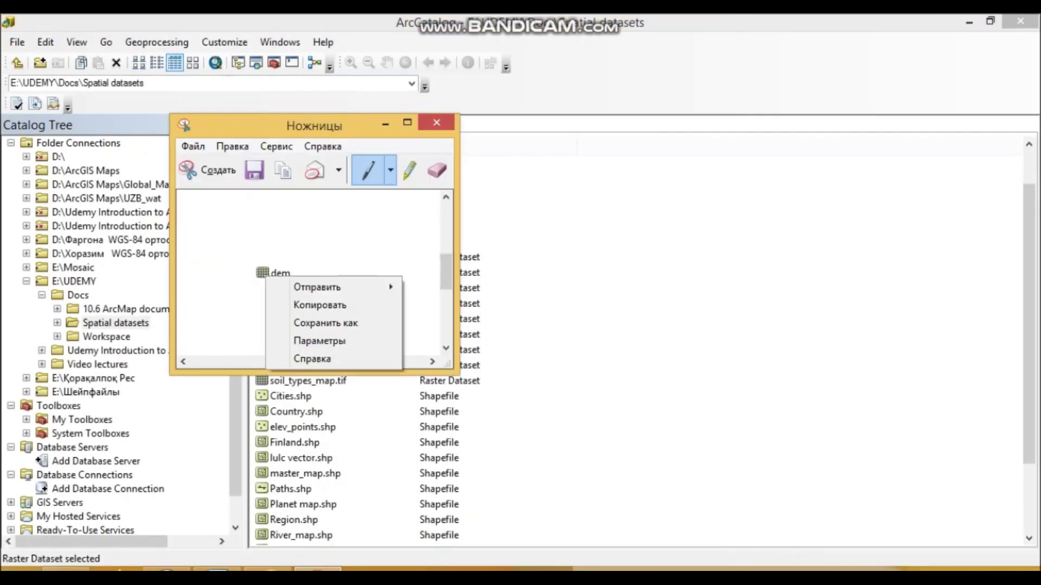
click(318, 302)
- Switch to the Word document, paste the dem snip into the Raster dataset row's Example cell and slightly enlarge the table
click(218, 569)
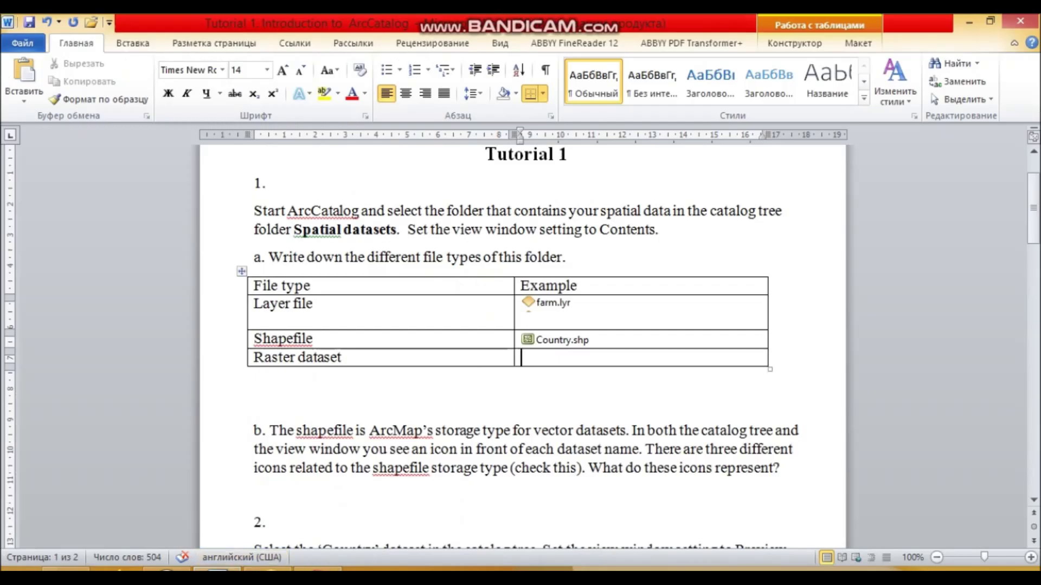
key(ctrl+v)
drag(770, 369, 786, 386)
click(530, 324)
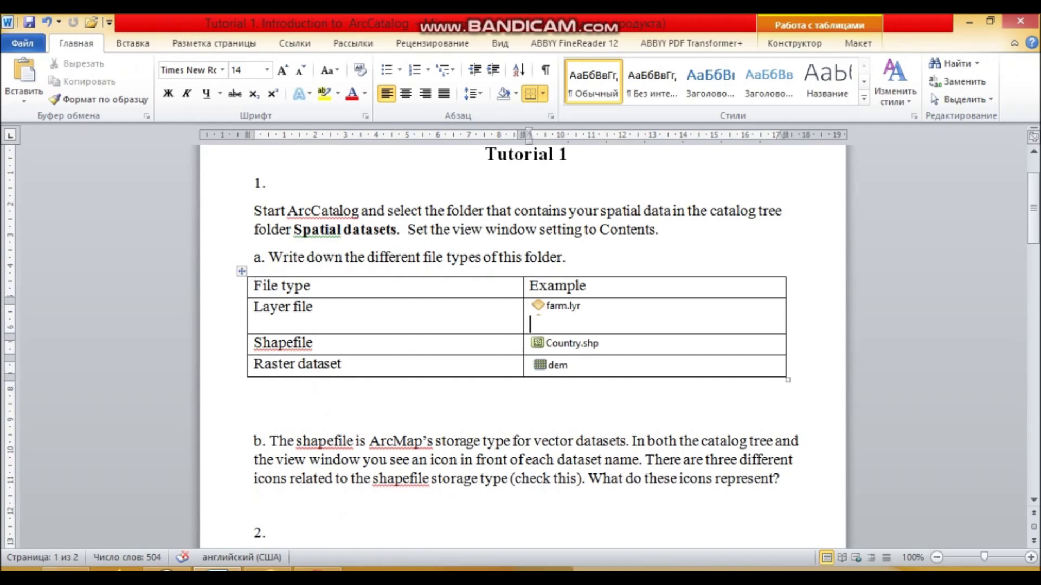
- Make the table's header row with File type and Example bold
drag(254, 286, 639, 287)
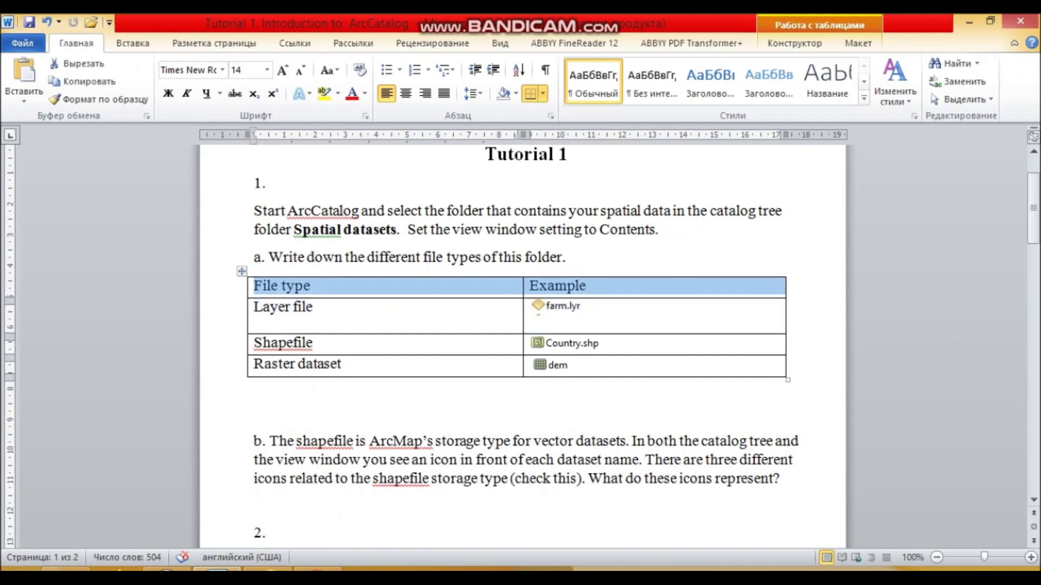
click(168, 93)
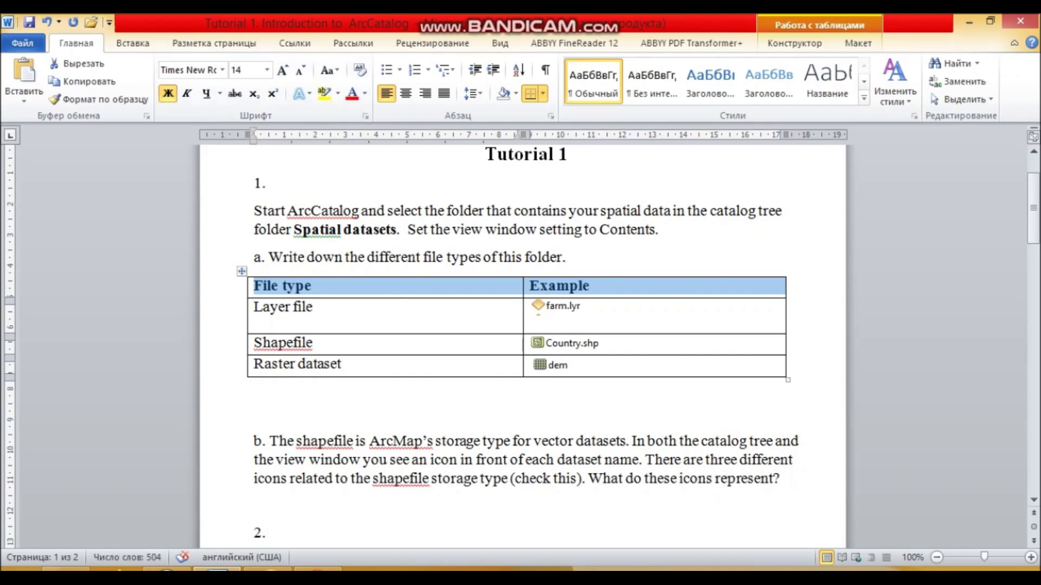
click(317, 307)
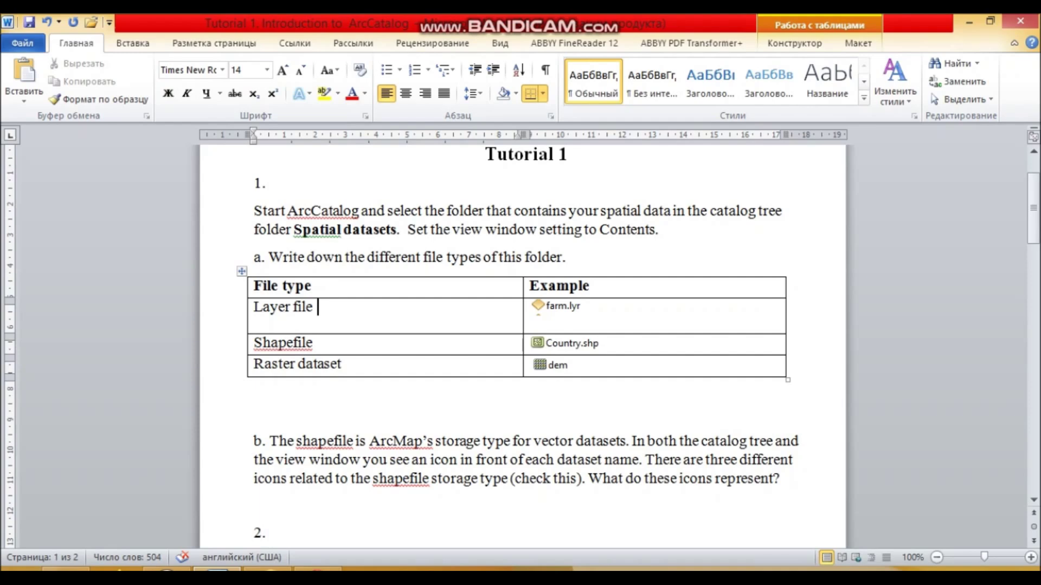
- Check the full contents of the Spatial datasets folder in ArcCatalog against the file types listed in the Word table
key(alt+Tab)
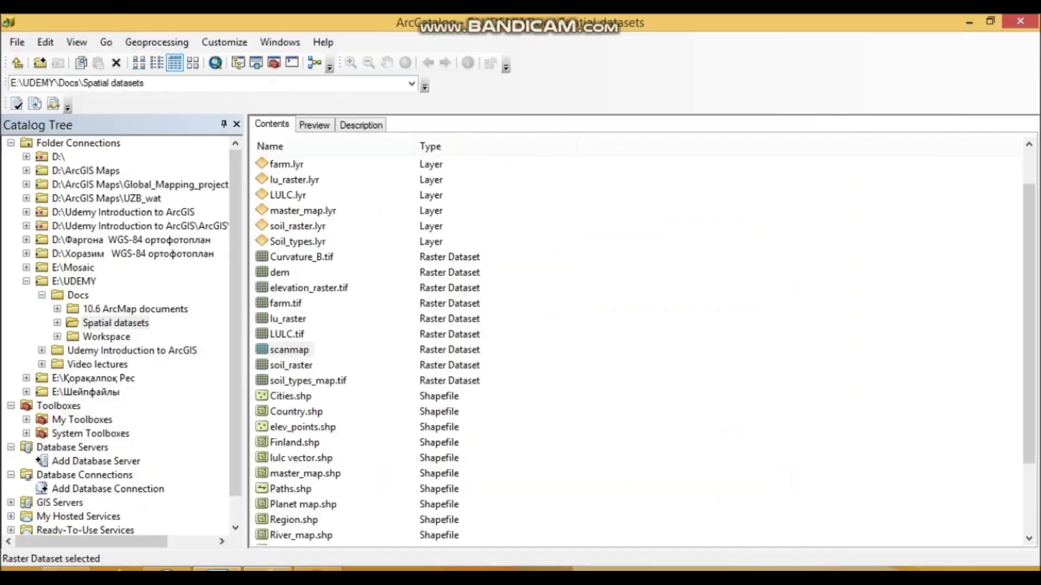
scroll(640, 347, down, 2)
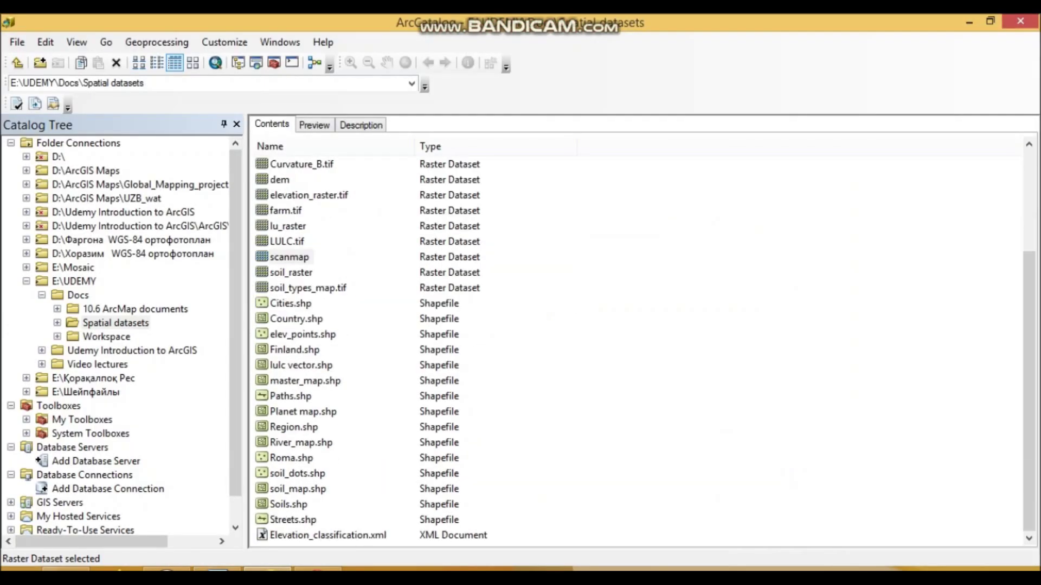
scroll(640, 347, up, 3)
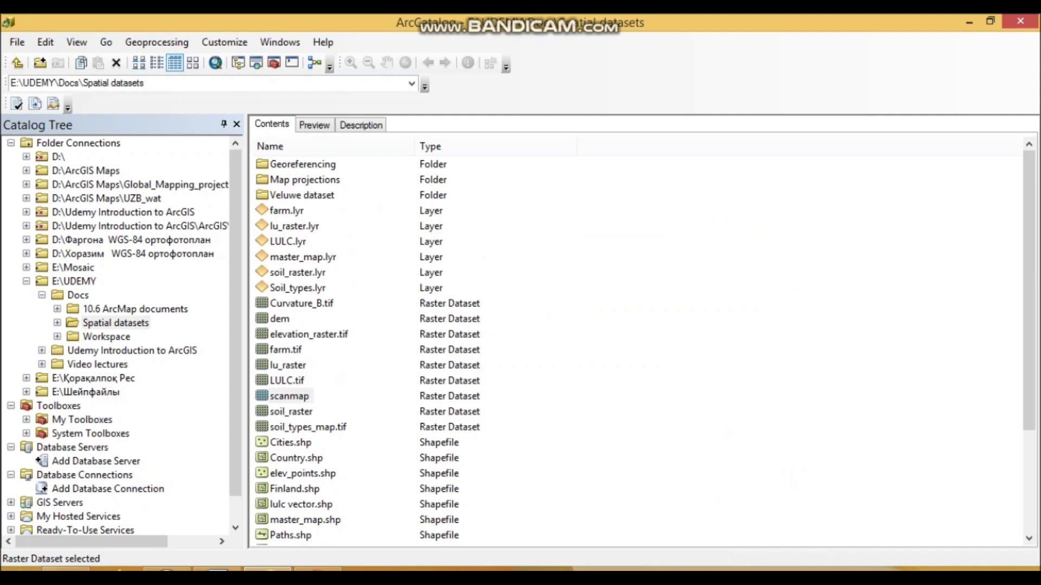
scroll(639, 347, down, 3)
scroll(639, 347, up, 3)
click(217, 568)
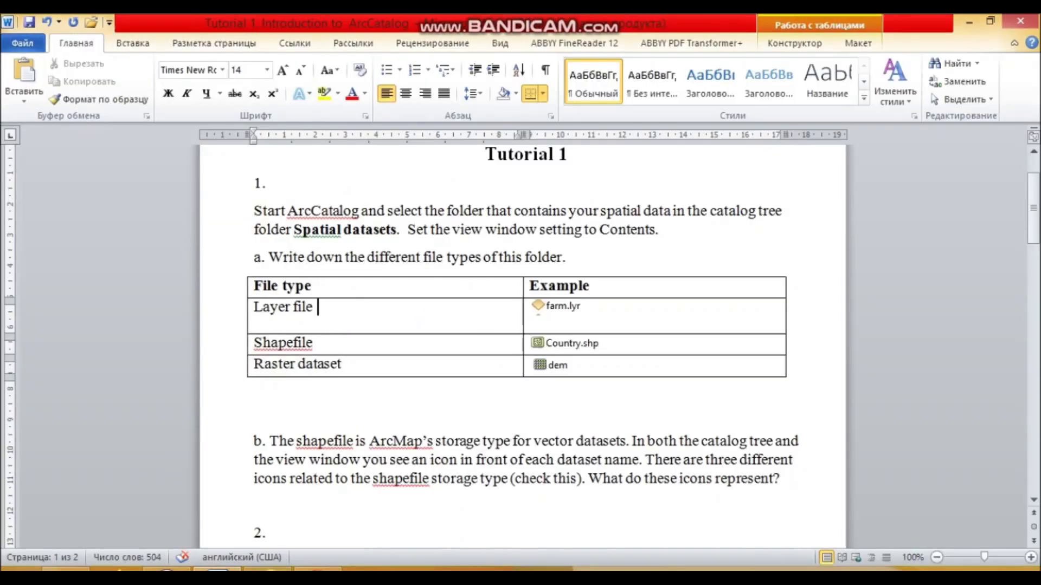
- Delete the extra blank line between the file type table and question b
scroll(521, 347, down, 1)
click(294, 363)
click(254, 335)
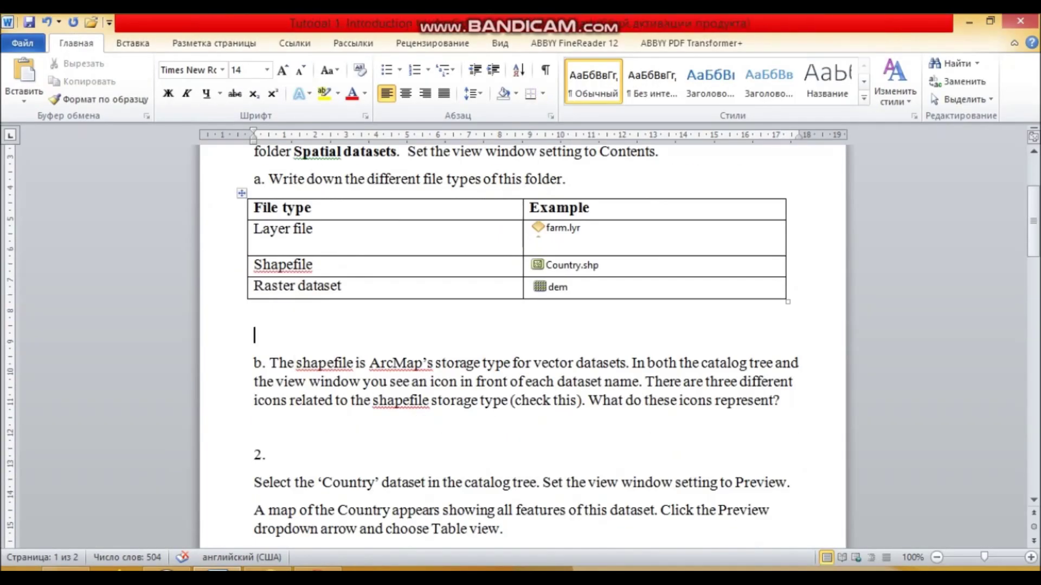
key(BackSpace)
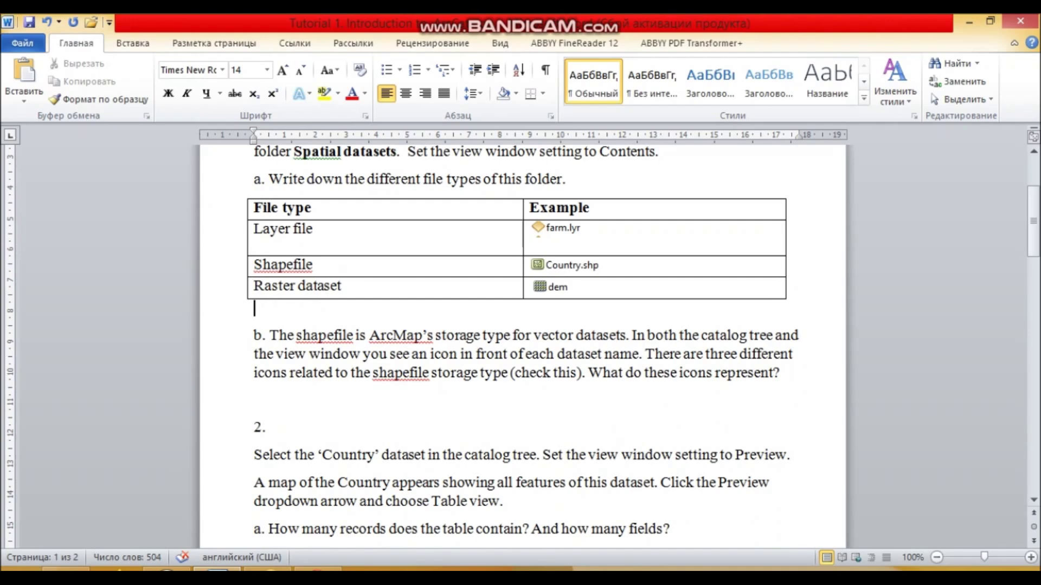
- Compare question b with the ArcCatalog listing and examine the icons in front of the shapefiles, such as Country.shp and Cities.shp
key(alt+Tab)
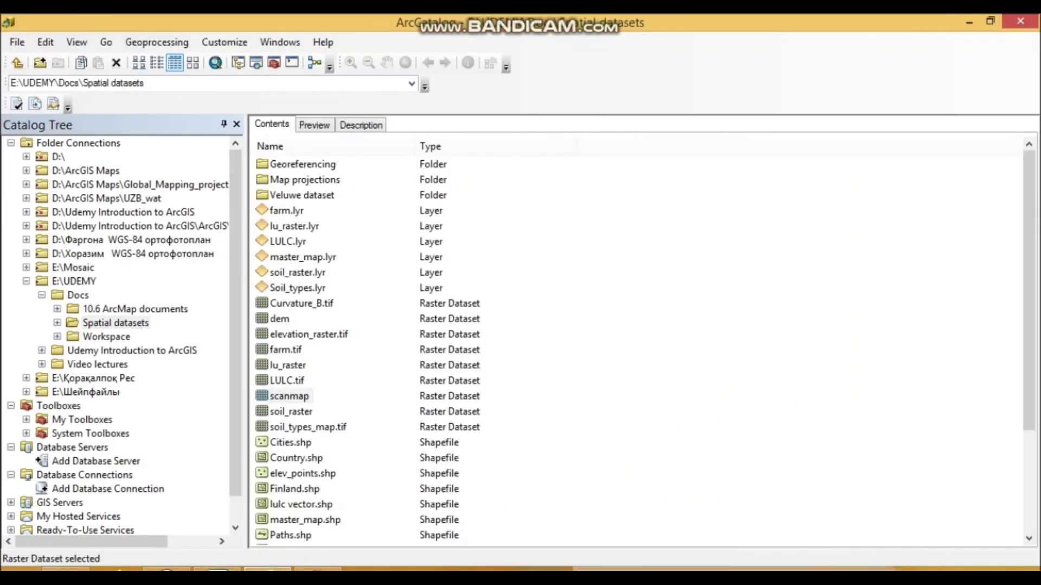
scroll(640, 347, down, 2)
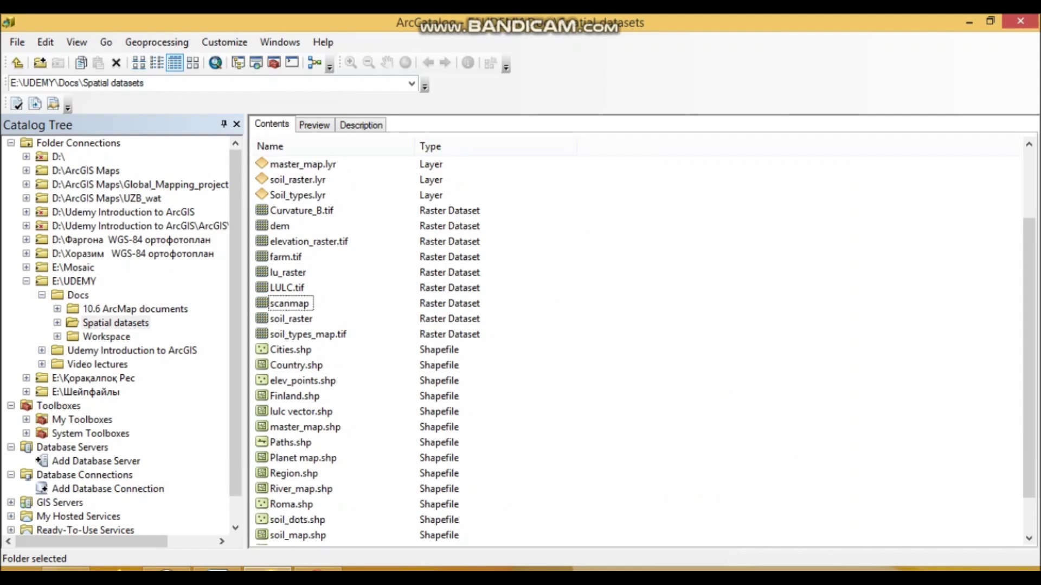
click(218, 569)
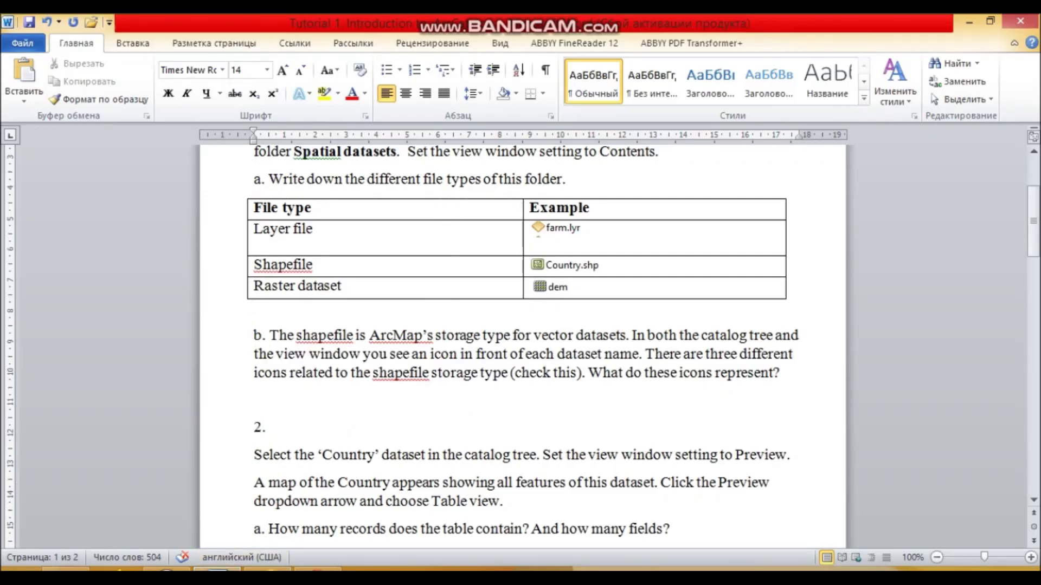
key(alt+Tab)
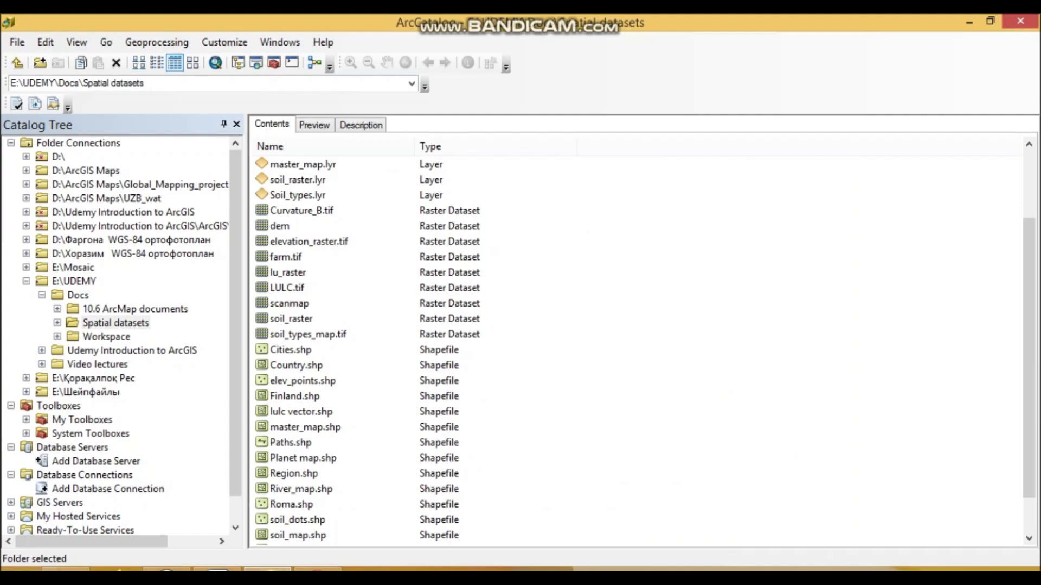
click(217, 569)
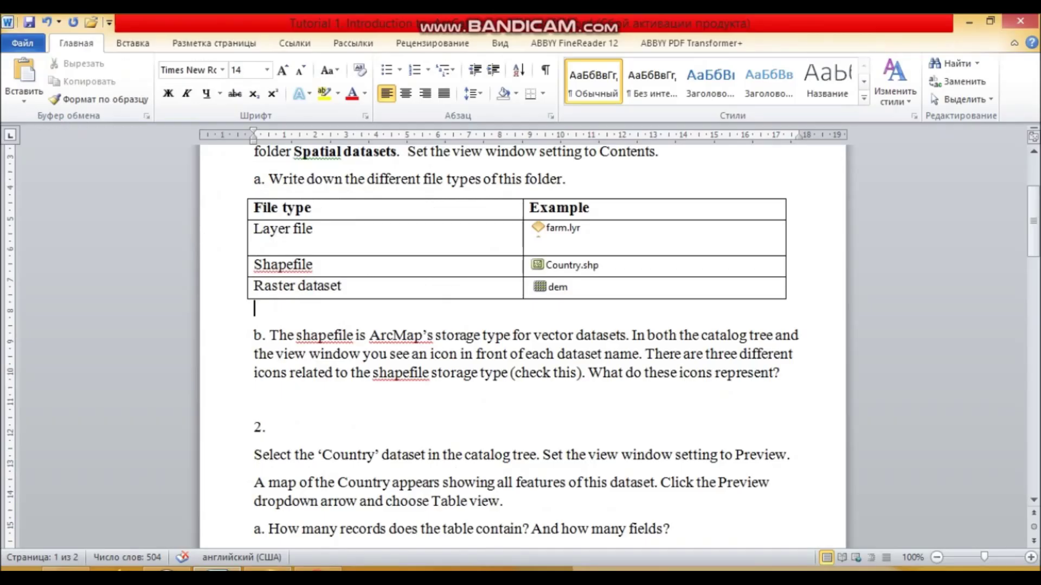
click(268, 570)
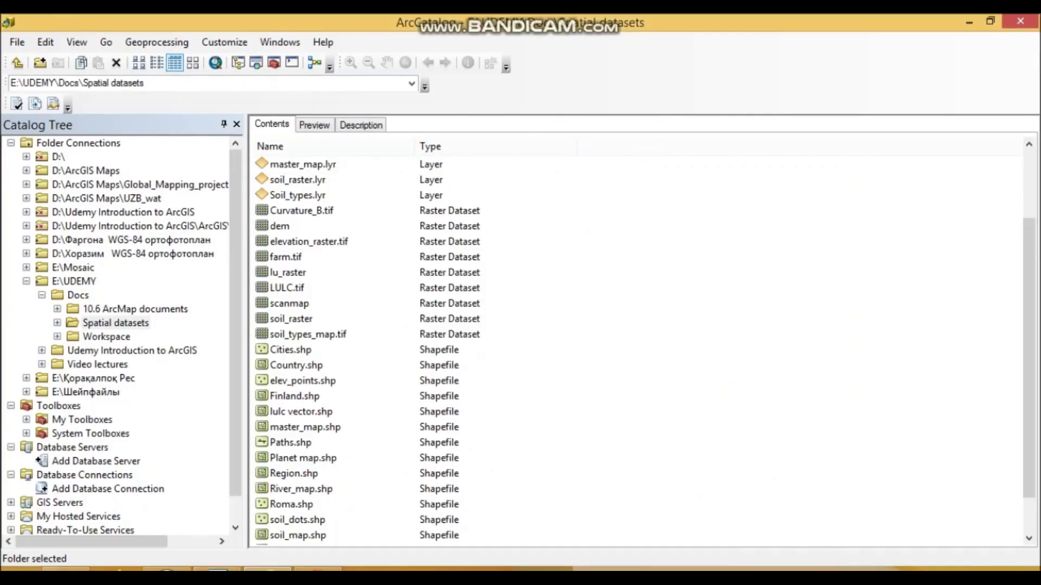
scroll(640, 349, down, 1)
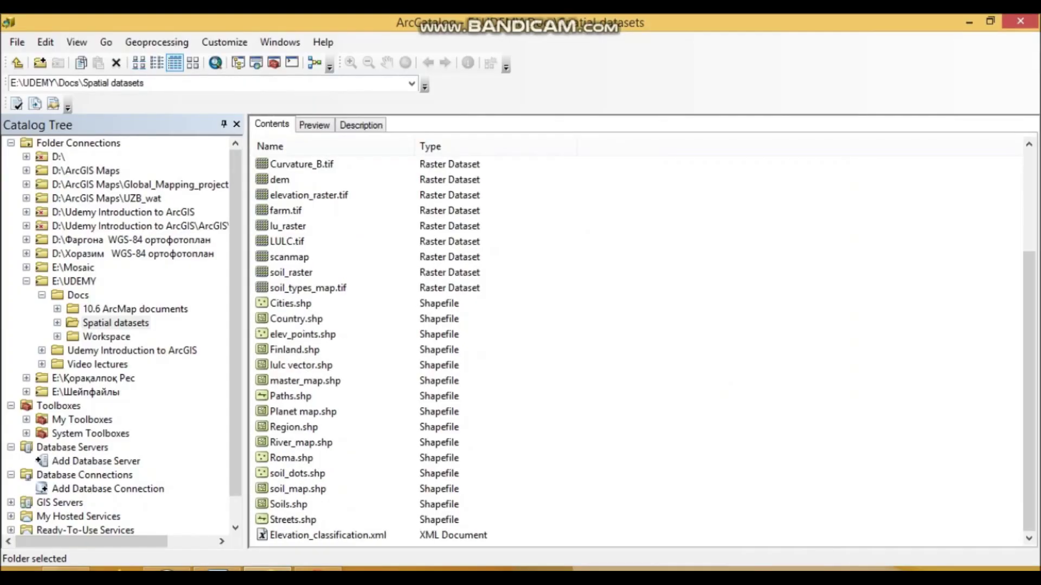
click(296, 319)
click(290, 303)
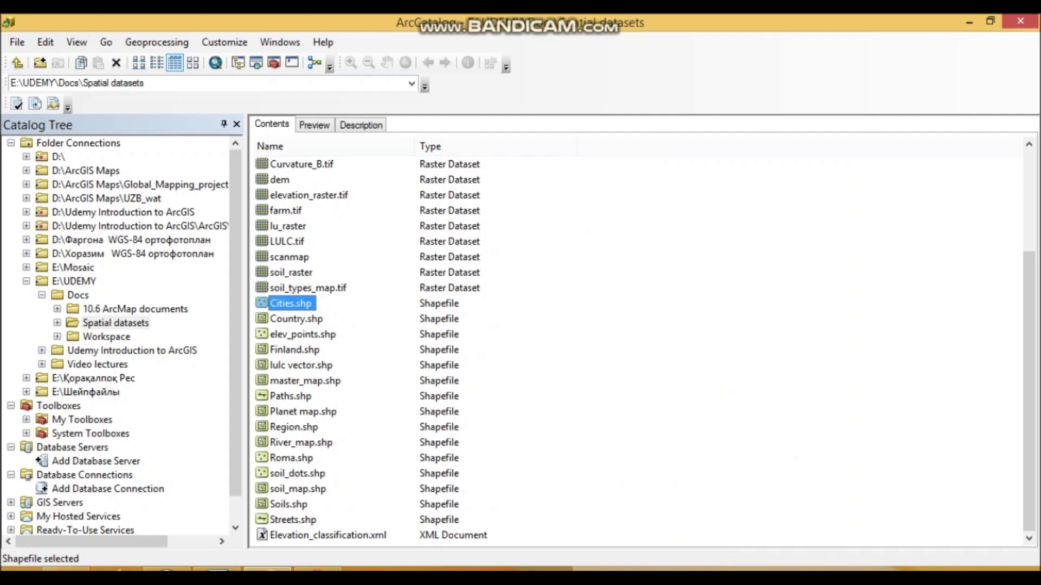
- Switch to the Word document and insert a table with three columns and three rows on the blank line below question b
click(218, 568)
click(255, 401)
click(133, 43)
click(144, 79)
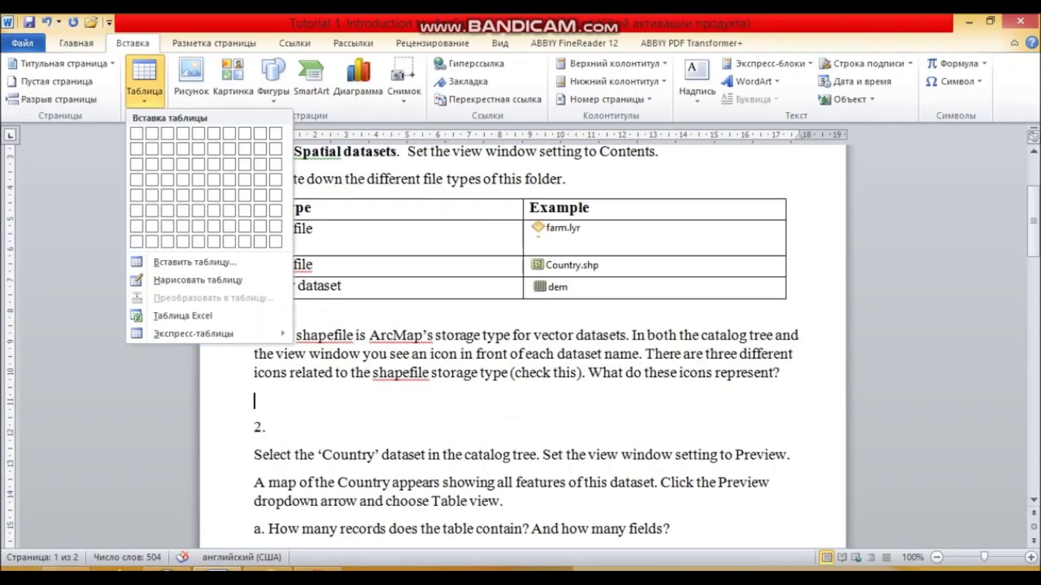
click(168, 165)
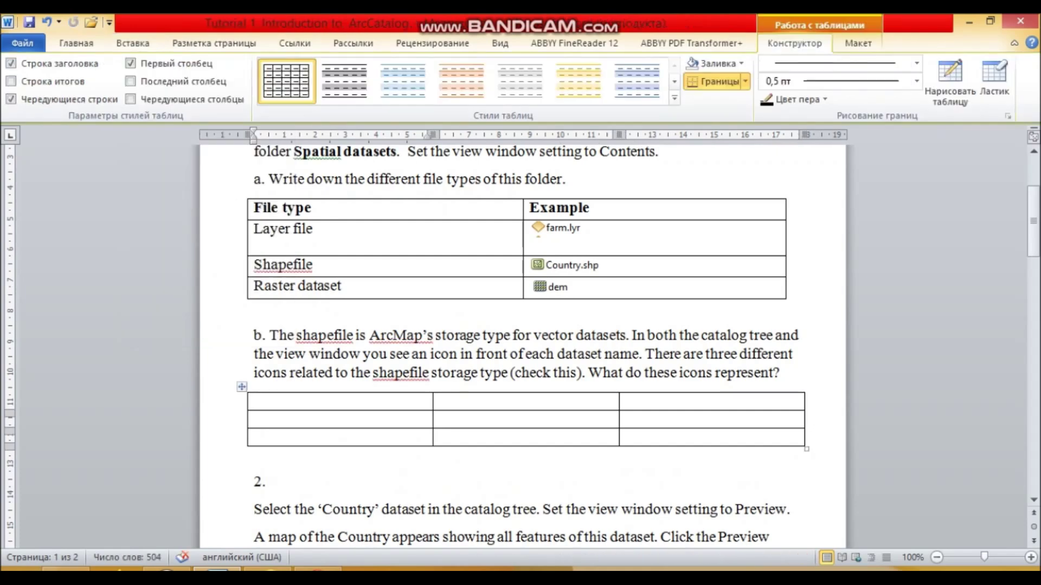
- Delete the third column of the new table and widen the remaining table almost to the right margin
click(657, 391)
right_click(657, 398)
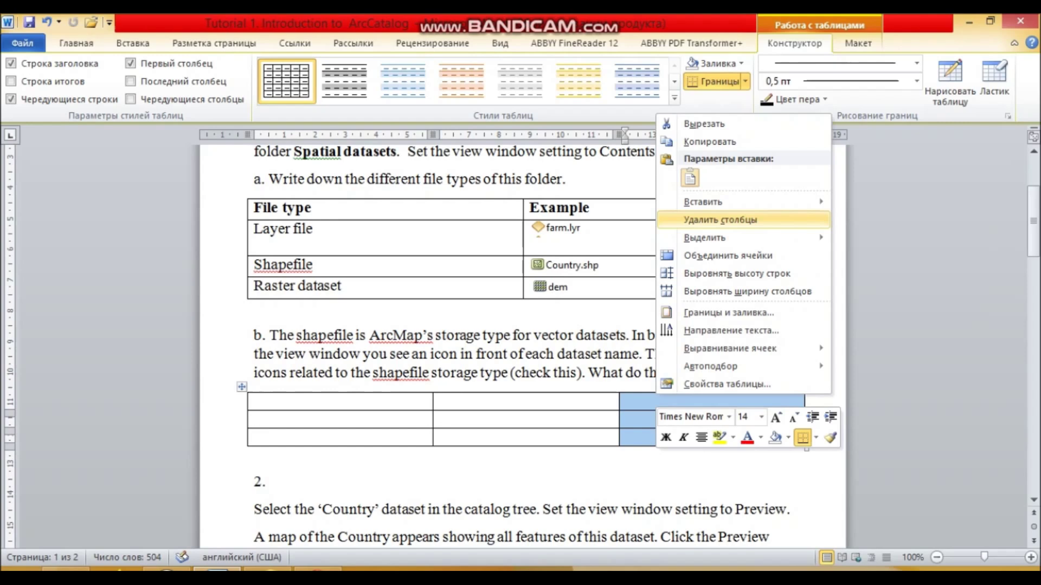
click(720, 220)
click(619, 438)
drag(622, 449, 790, 459)
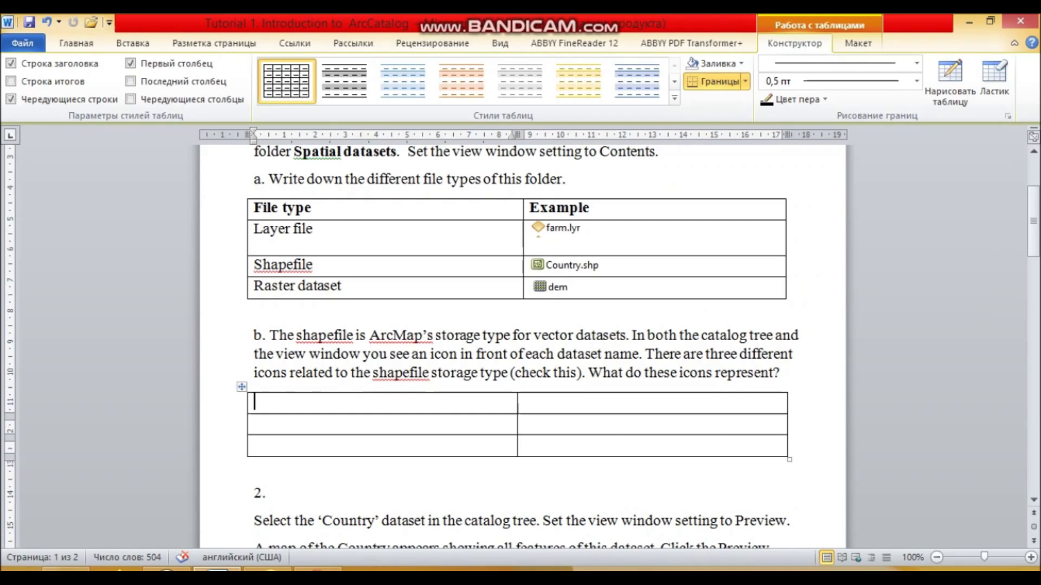
- Enter the heading "Type of shapefile (vector)" in the first column of the table below question b and correct its spelling
text(Type)
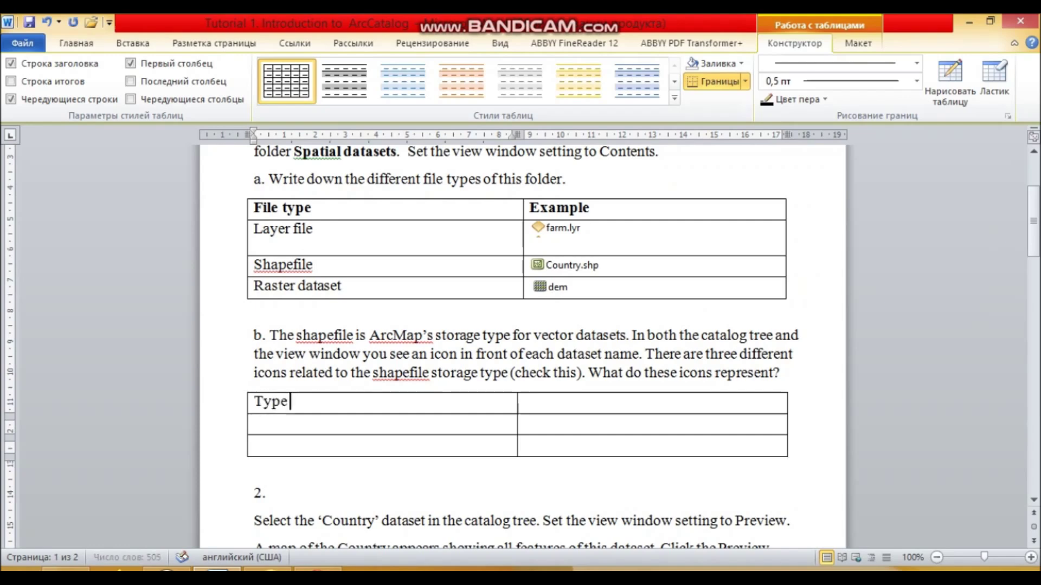
text( of shpa)
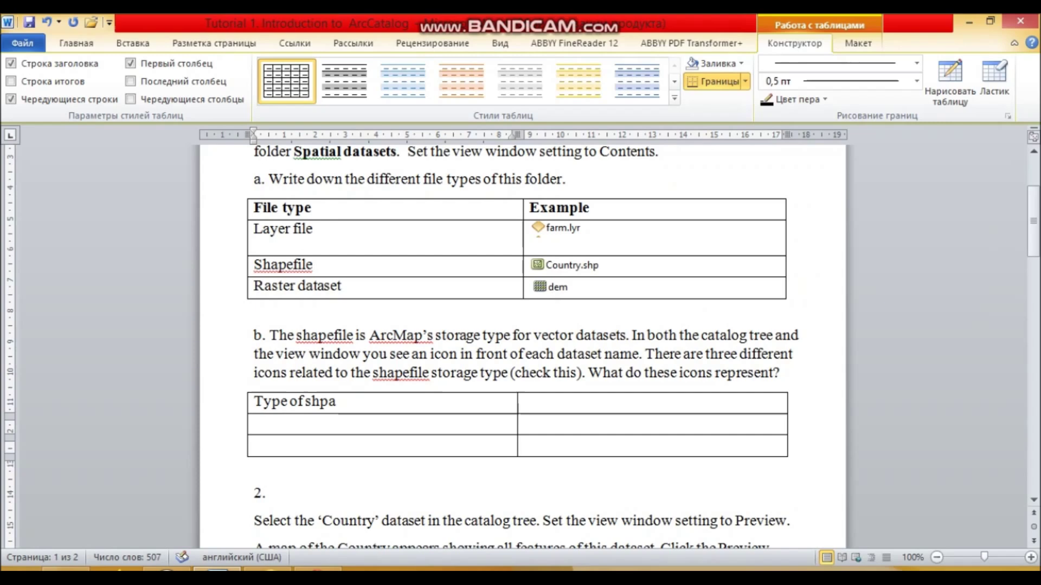
text(feile (vector))
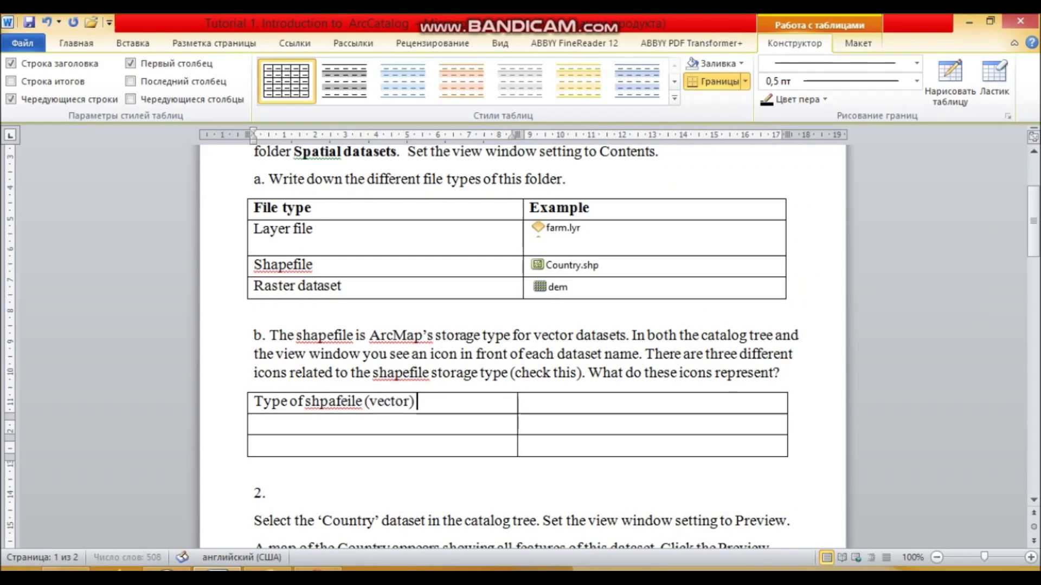
right_click(329, 402)
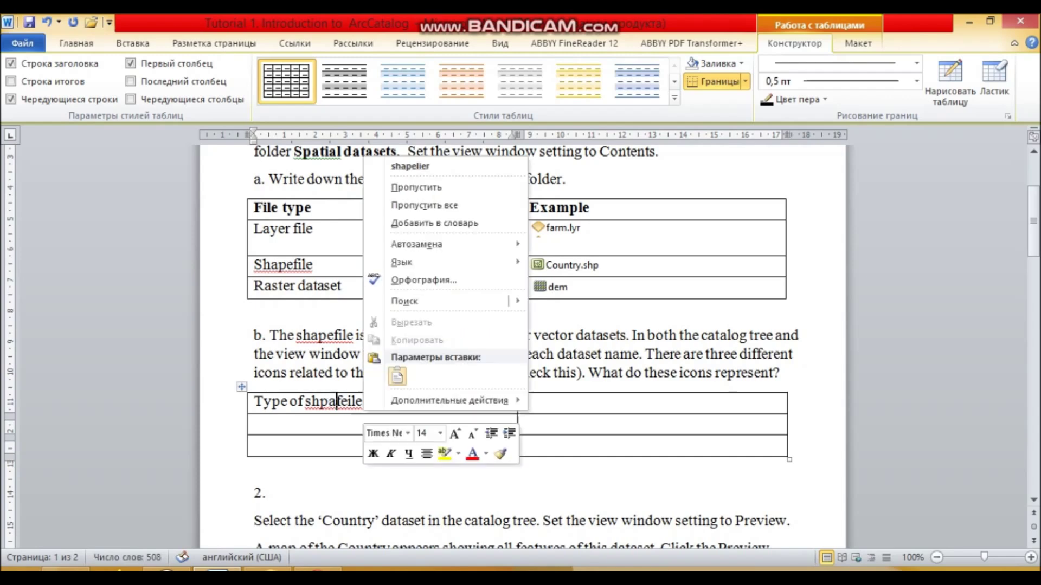
key(Escape)
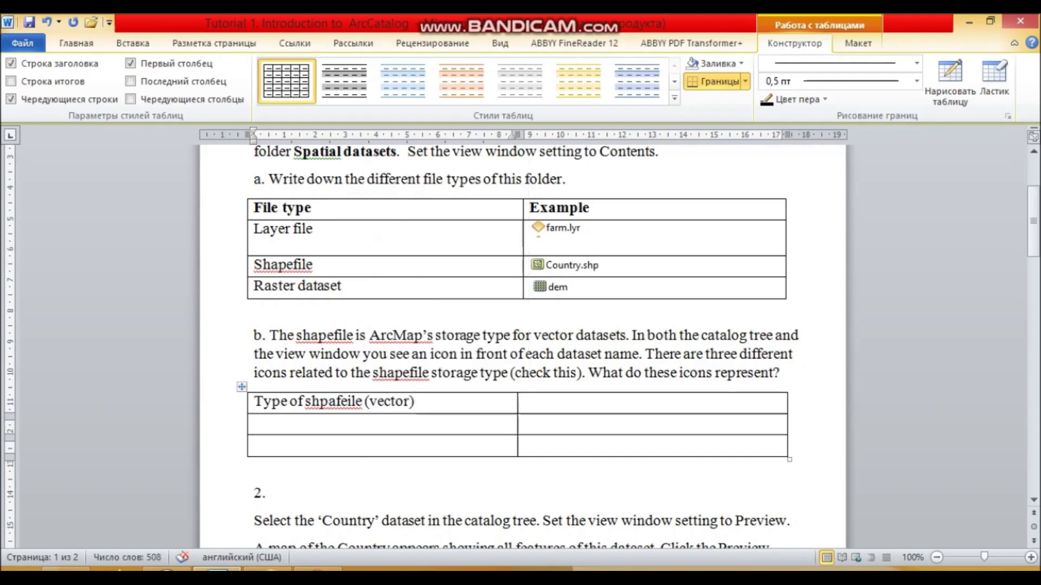
click(320, 402)
text(a)
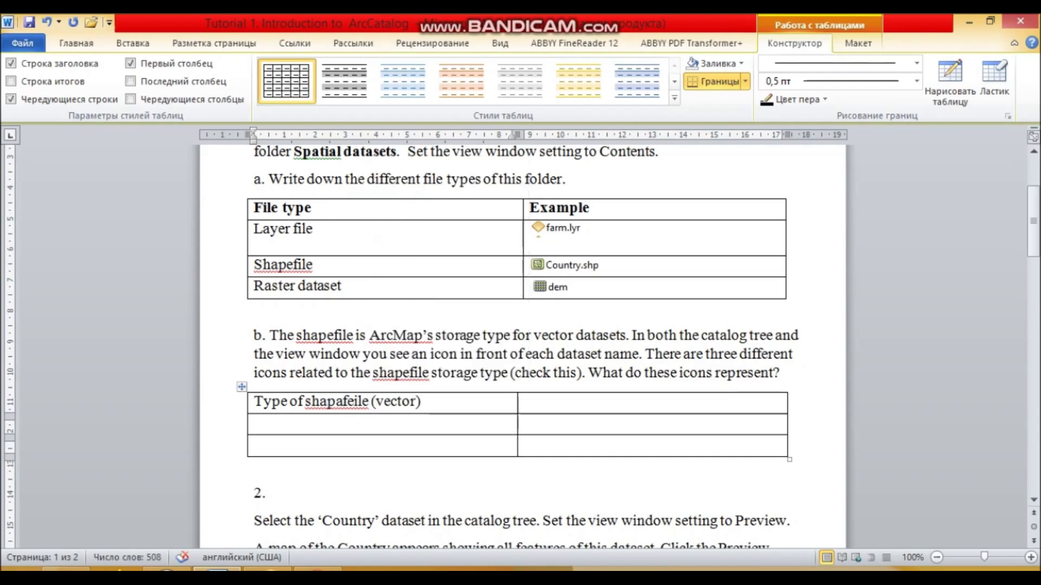
click(340, 402)
key(BackSpace)
click(342, 402)
key(Delete)
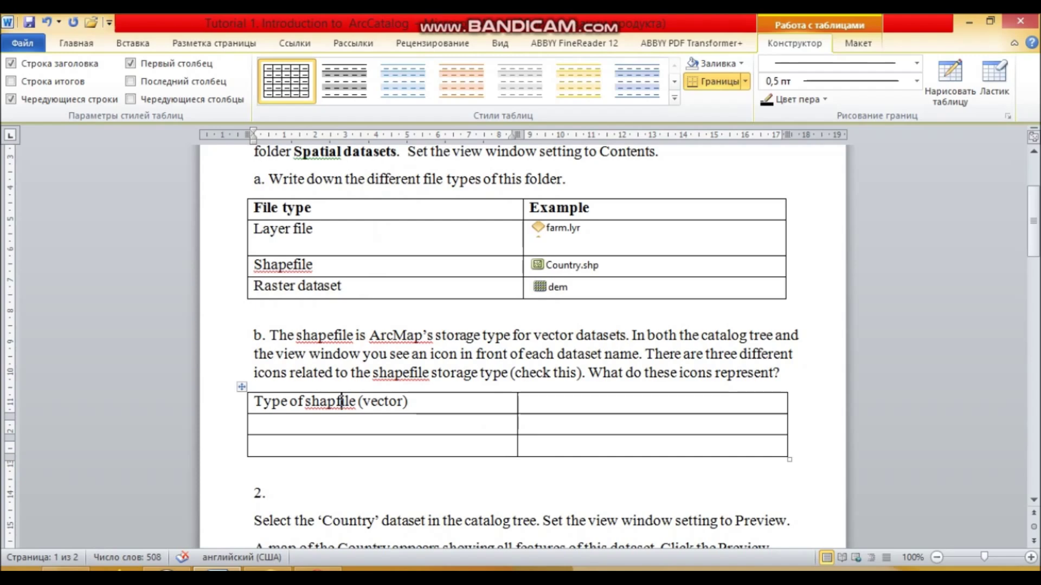
click(524, 402)
click(337, 402)
text(e)
- Enter the heading "Example" in the second column of the shapefile table
click(525, 402)
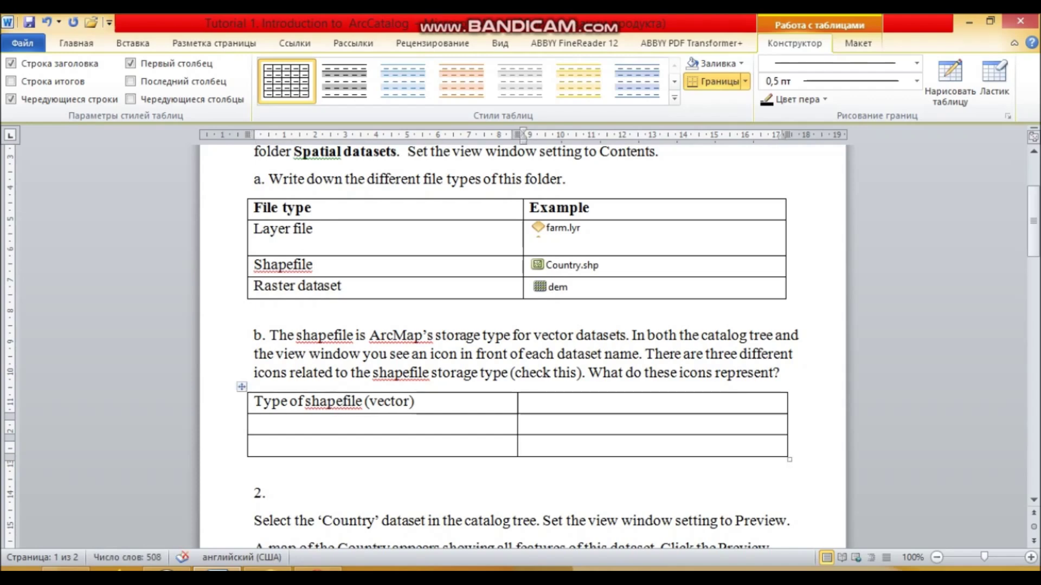
text(Exmple)
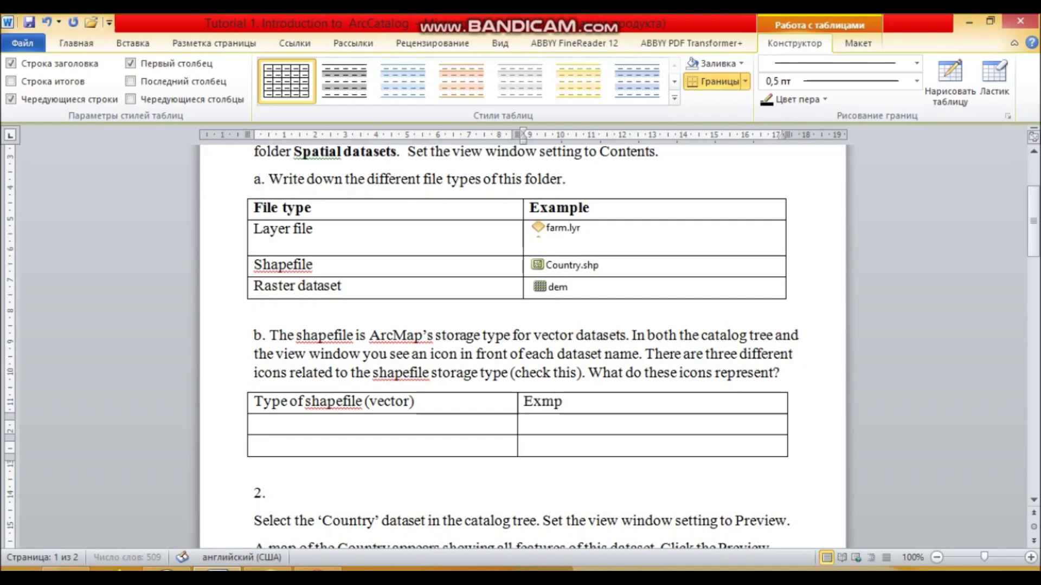
click(542, 402)
text(a)
- Add a fourth row at the end of the shapefile table
click(255, 424)
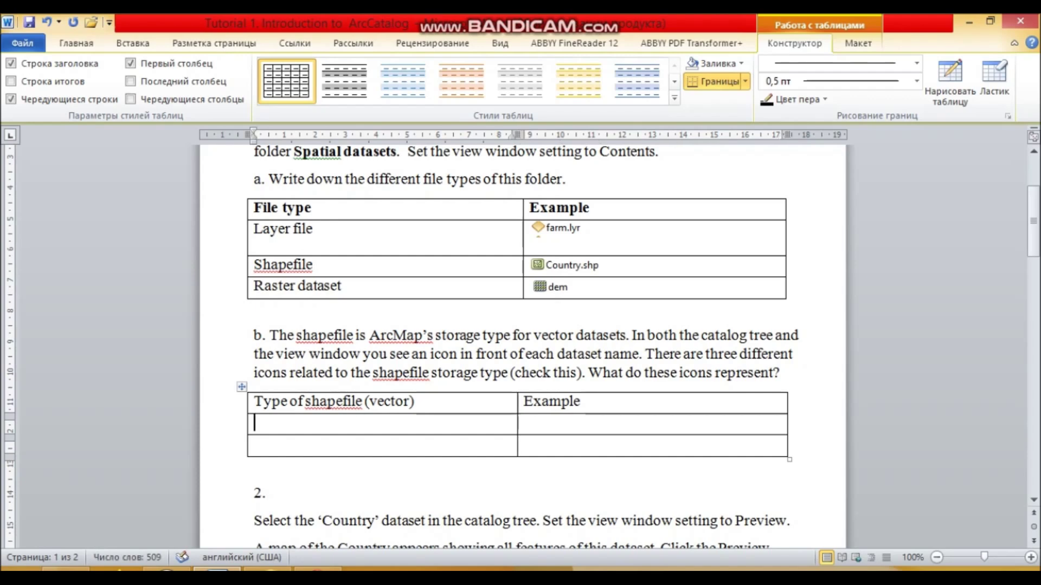
click(790, 445)
key(Return)
click(254, 424)
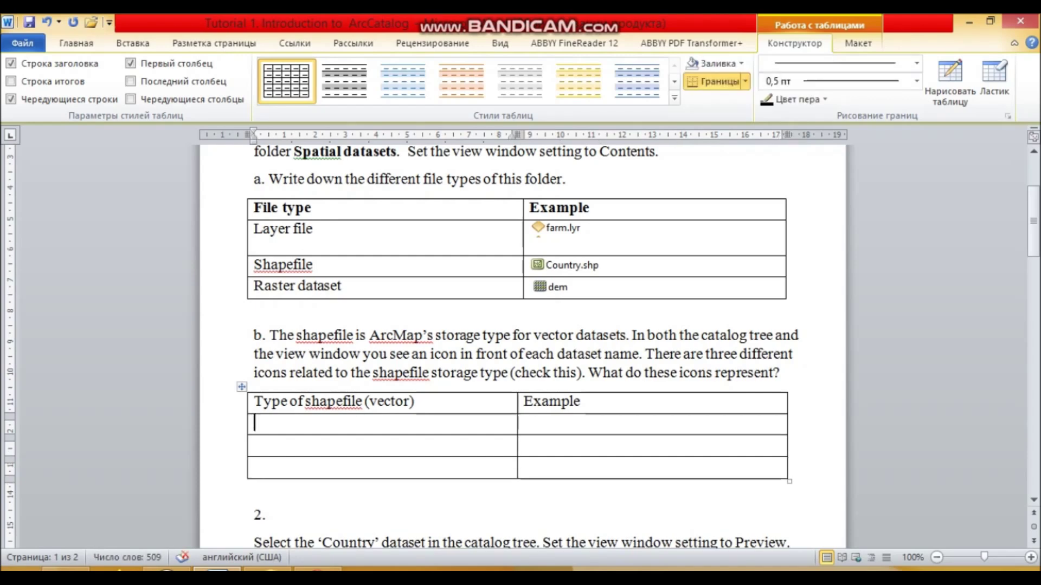
- Fill the first column below the heading with Point, Line and Polygon, one per row
text(Point)
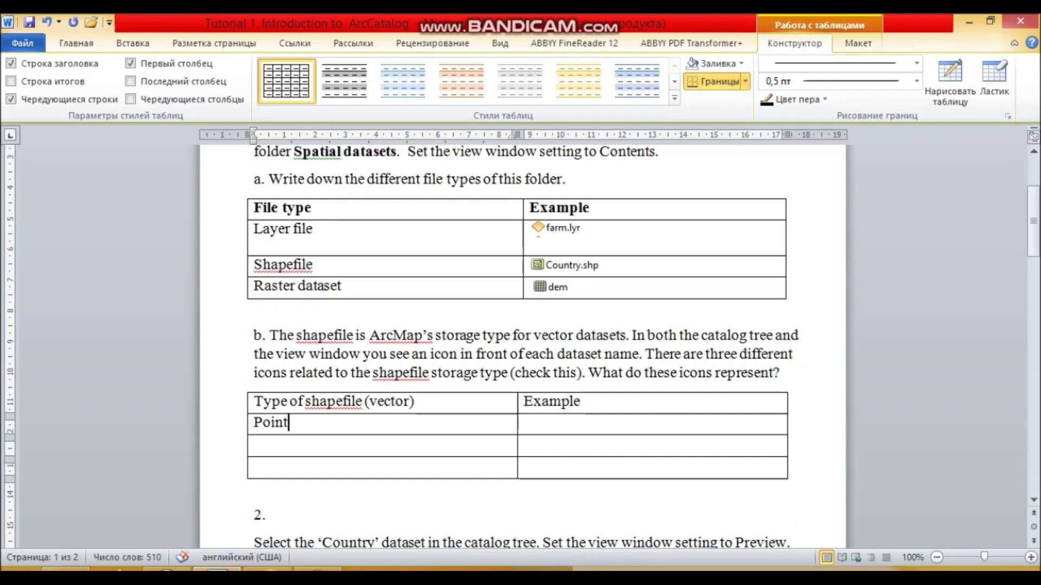
click(255, 444)
text(Line)
click(254, 466)
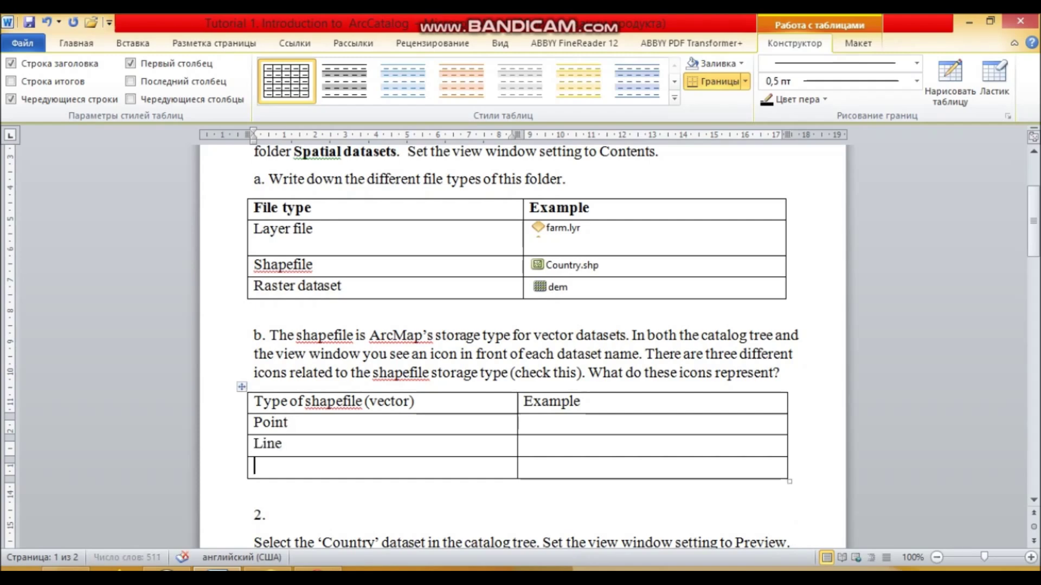
text(Polygio)
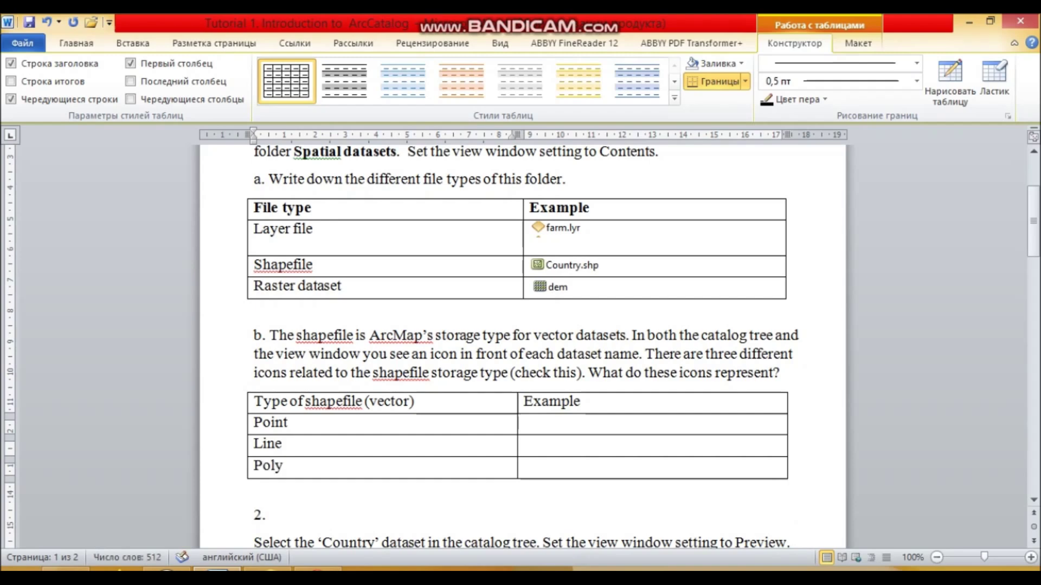
key(BackSpace)
key(BackSpace)
text(on)
- Make the header row of the shapefile table bold
click(525, 423)
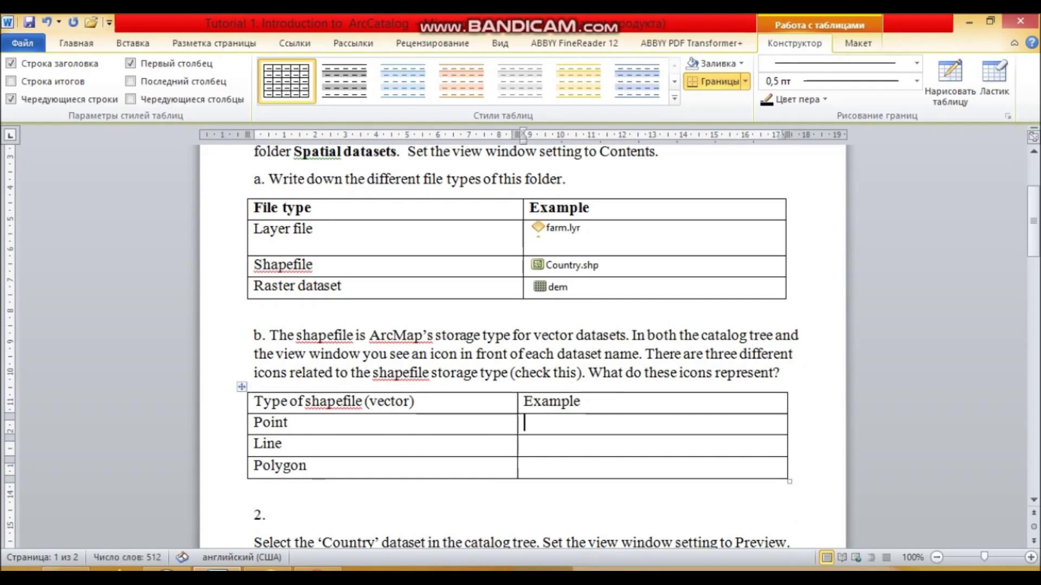
drag(255, 401, 417, 401)
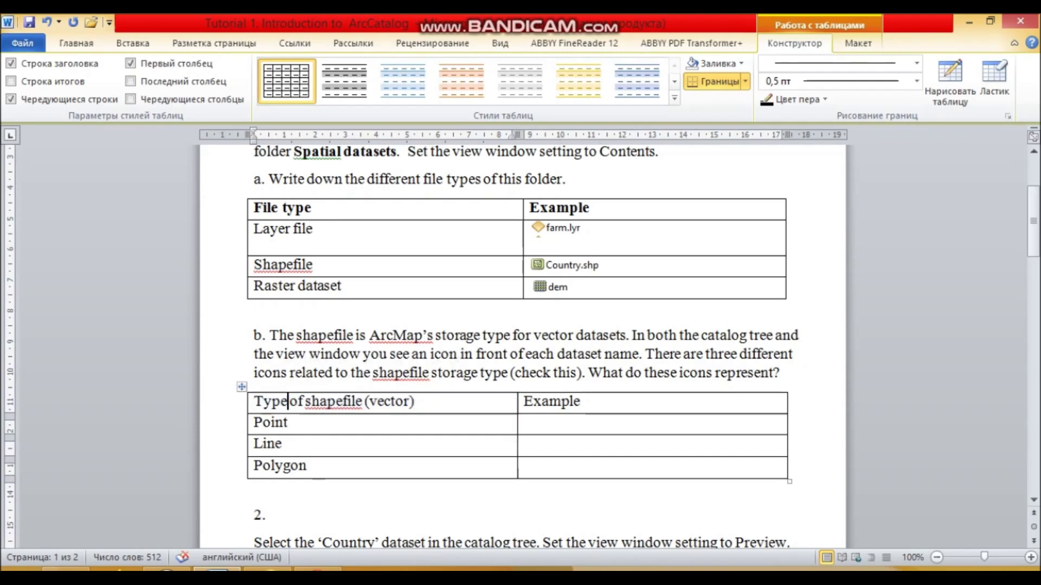
drag(582, 401, 406, 401)
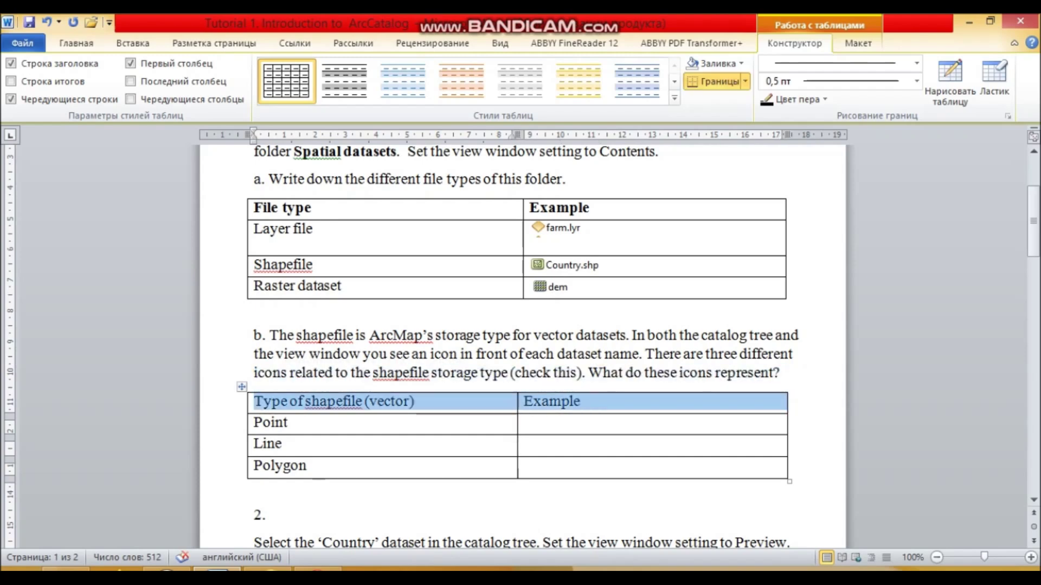
click(76, 43)
click(168, 93)
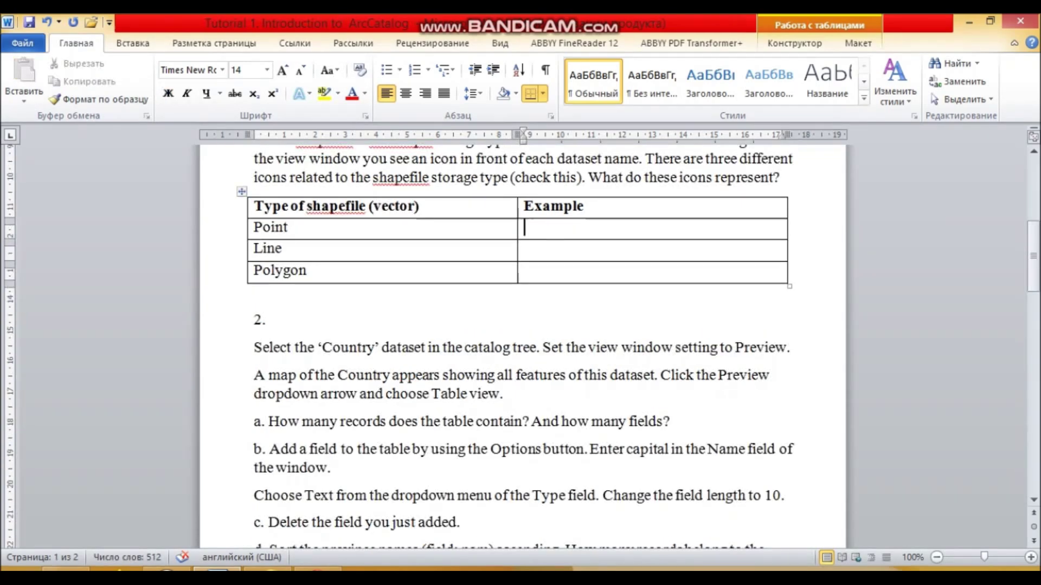
- Snip the Cities.shp icon and name from the ArcCatalog listing and paste the image into the Example cell of the Point row
scroll(521, 347, up, 1)
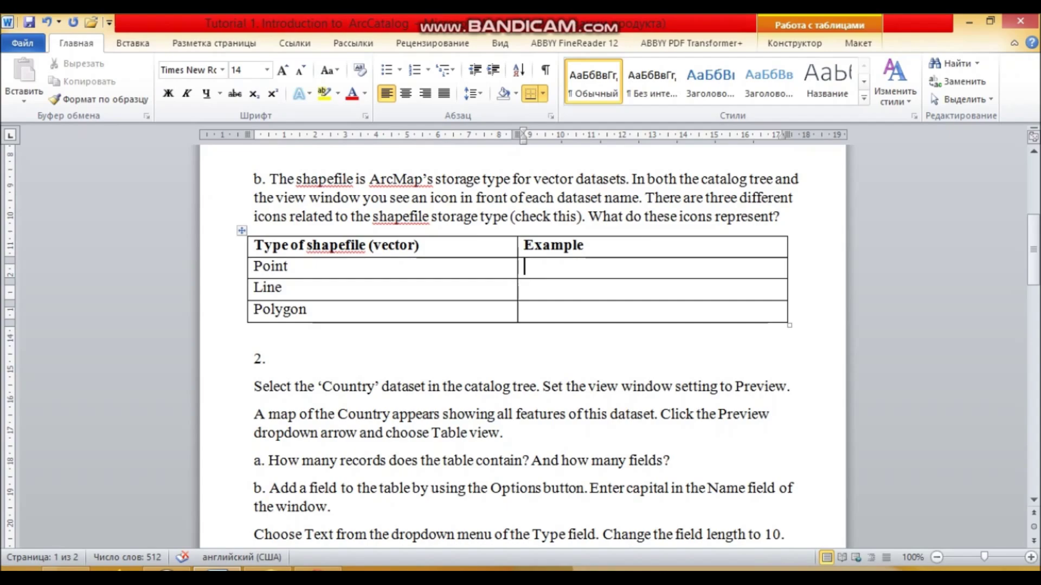
click(267, 568)
click(317, 568)
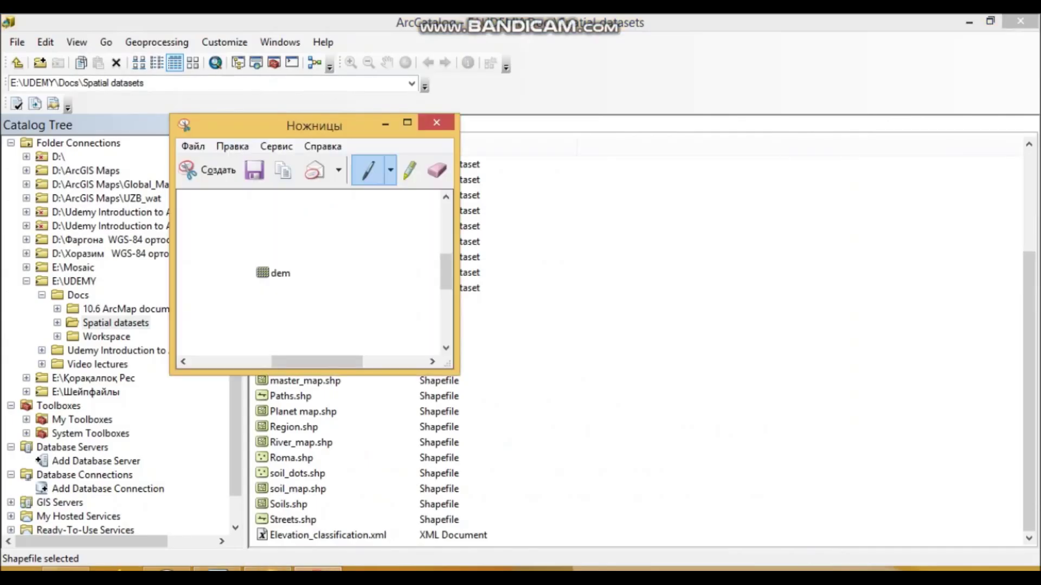
key(ctrl+n)
drag(251, 296, 320, 312)
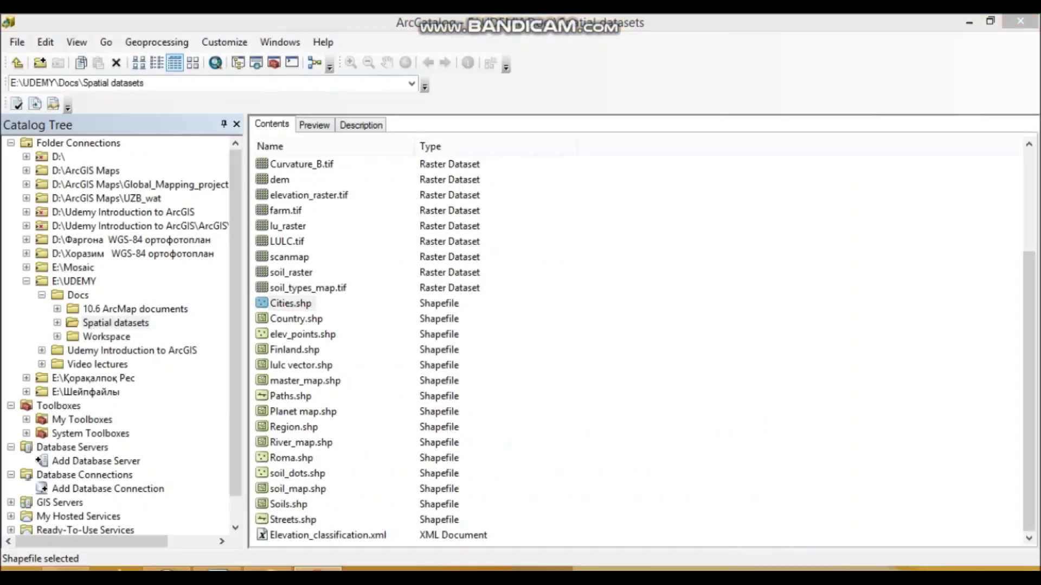
right_click(278, 307)
click(332, 335)
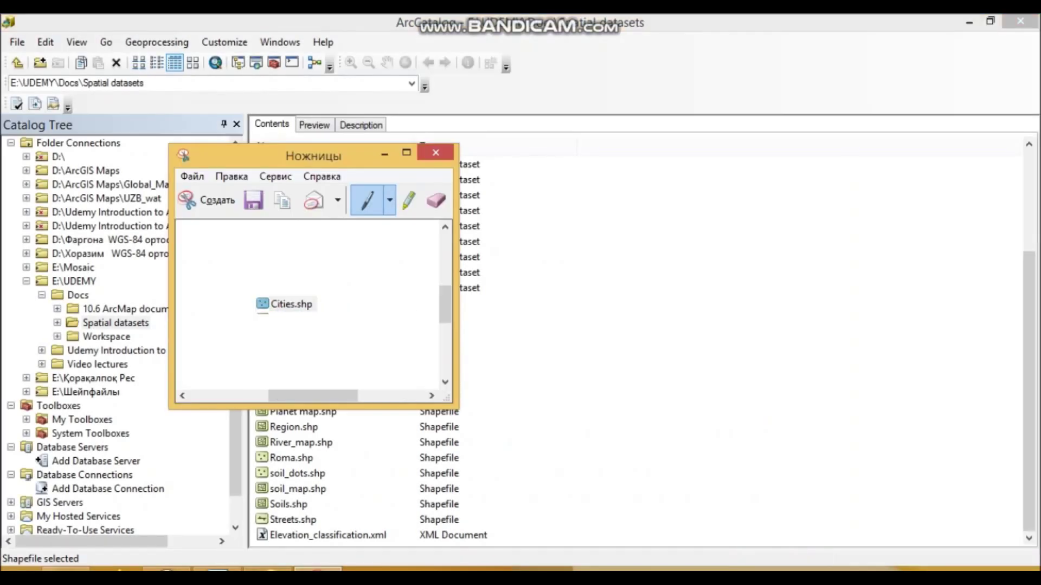
key(alt+Tab)
key(ctrl+v)
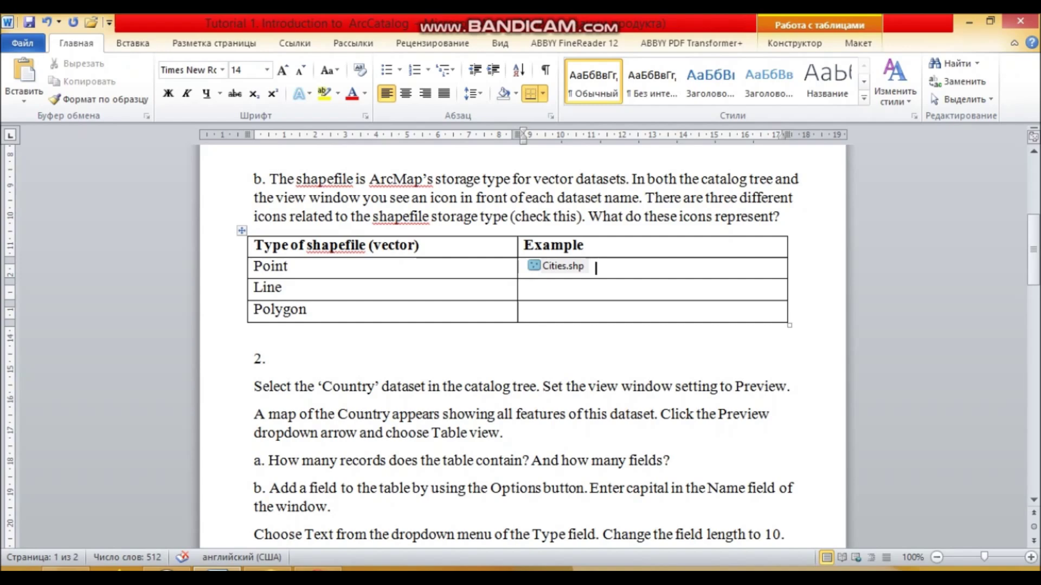
- Copy the snip of Streets.shp from ArcCatalog and paste it into the Example cell of the Line row
click(524, 288)
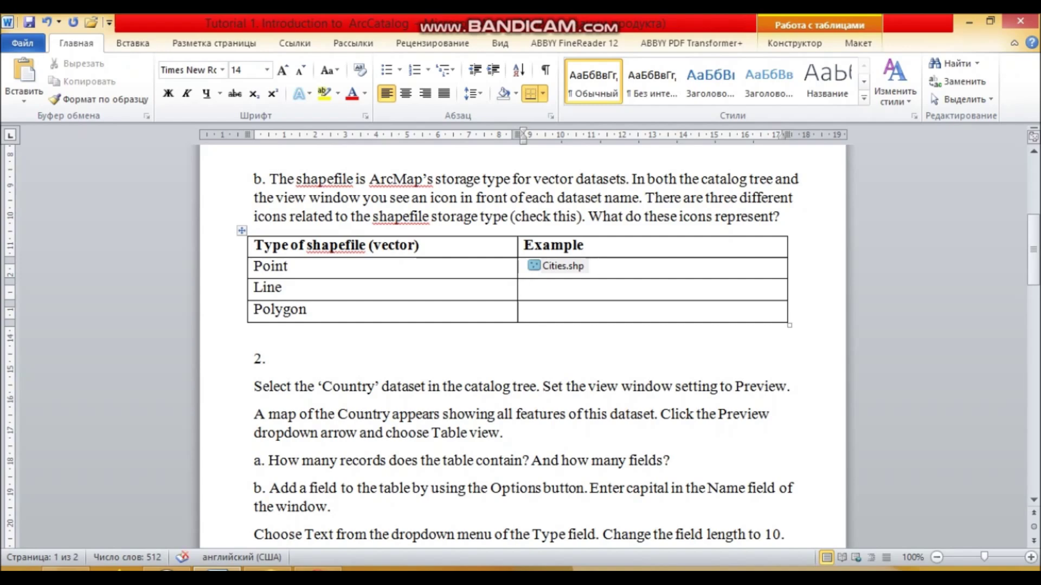
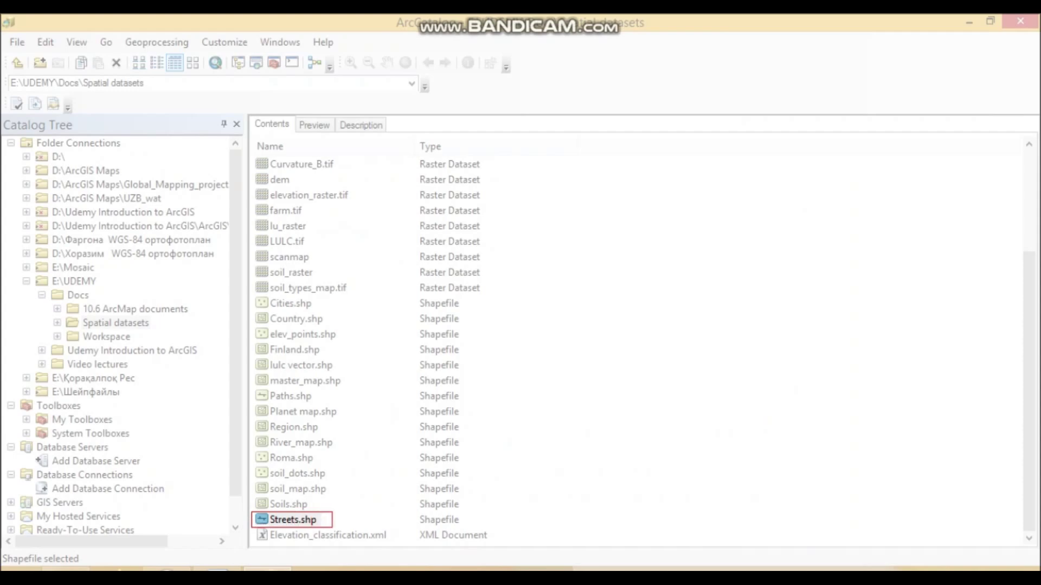
right_click(283, 464)
click(337, 492)
click(218, 568)
key(ctrl+v)
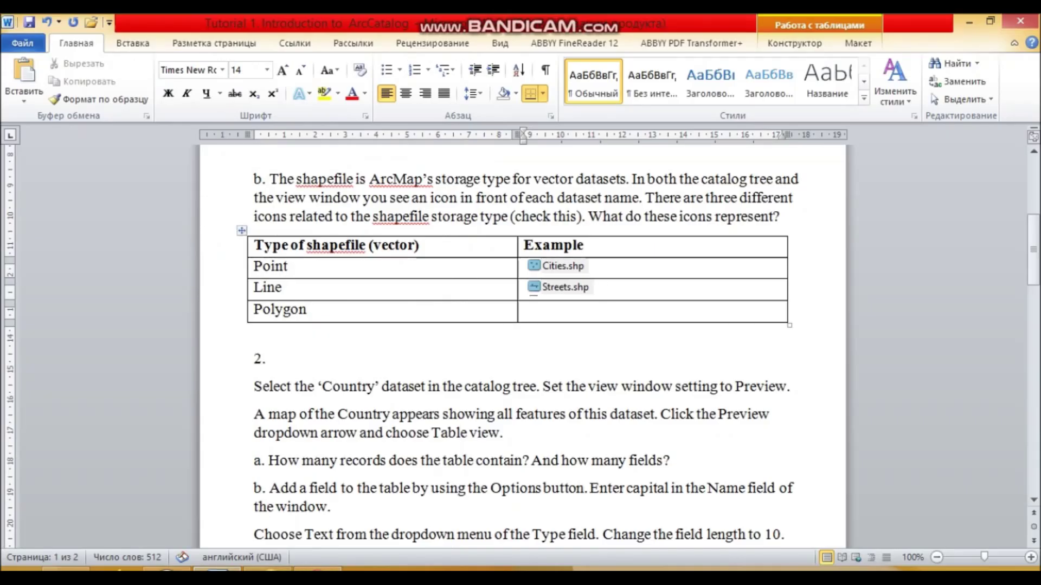
- Snip the Region.shp icon and name from the ArcCatalog listing and paste the image into the Example cell of the Polygon row
click(524, 309)
key(alt+Tab)
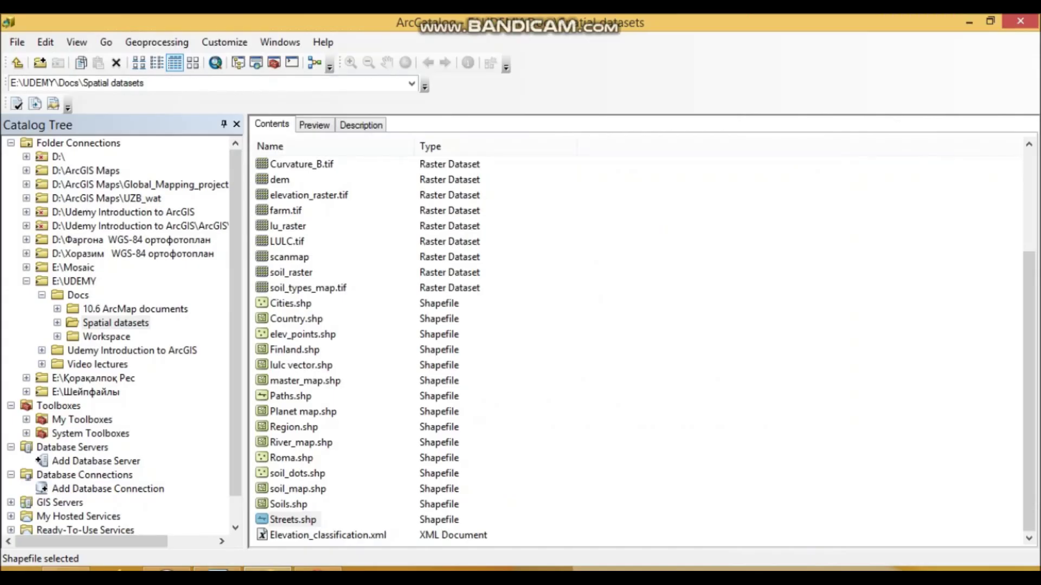
click(303, 412)
click(293, 426)
click(318, 568)
click(208, 357)
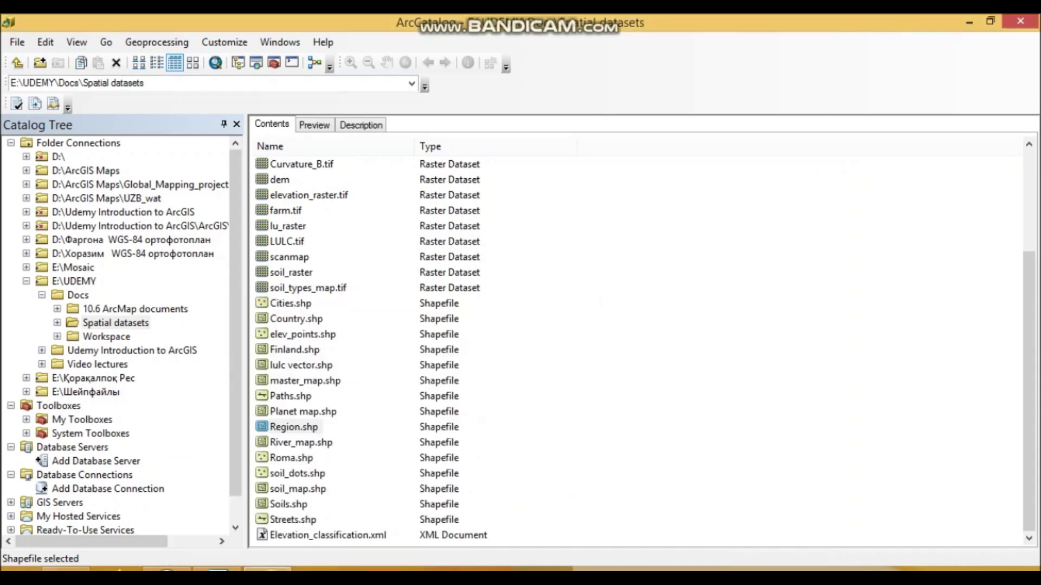
drag(254, 420, 338, 434)
right_click(270, 428)
click(325, 457)
click(217, 569)
click(610, 312)
key(ctrl+v)
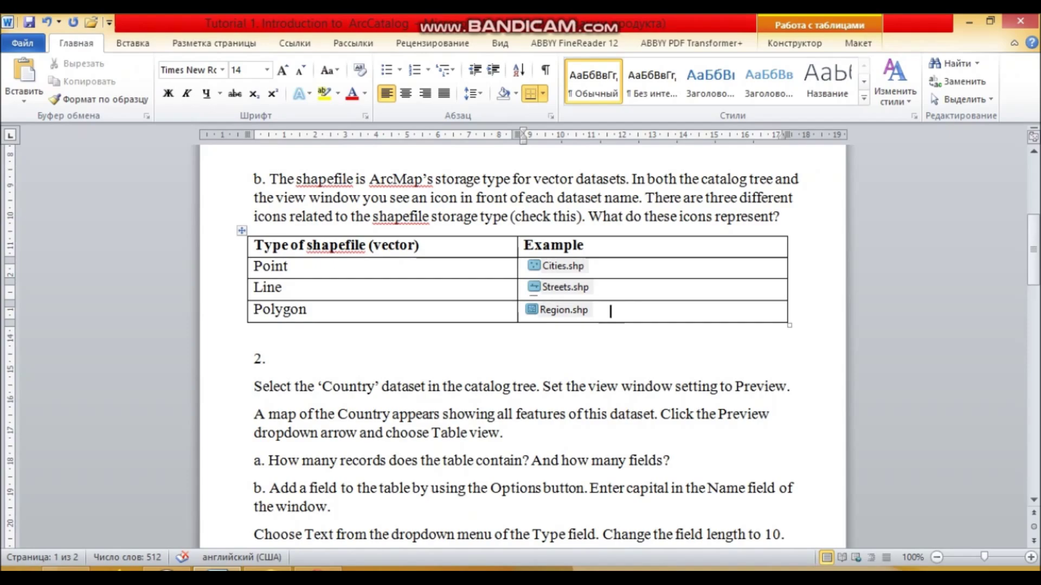
- In question 2, join the paragraph starting "A map of the Country appears" to the paragraph above it
scroll(611, 311, down, 1)
scroll(611, 155, down, 7)
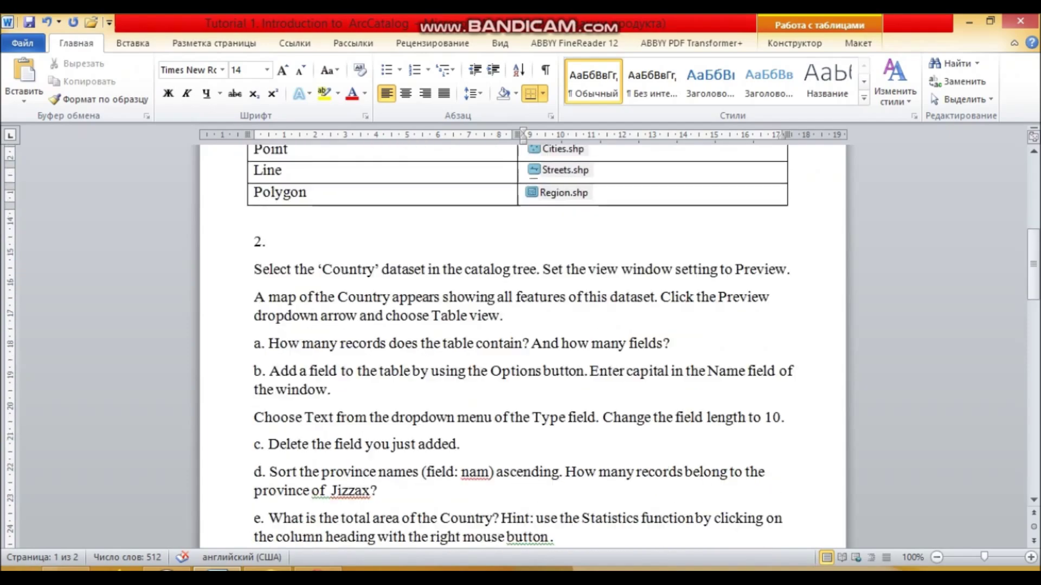
scroll(522, 347, up, 5)
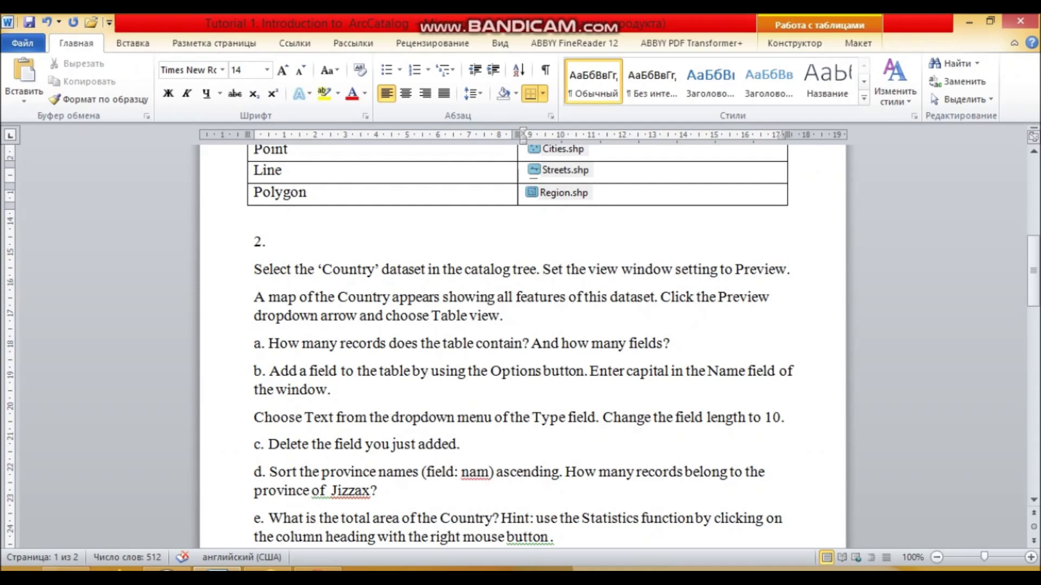
click(254, 297)
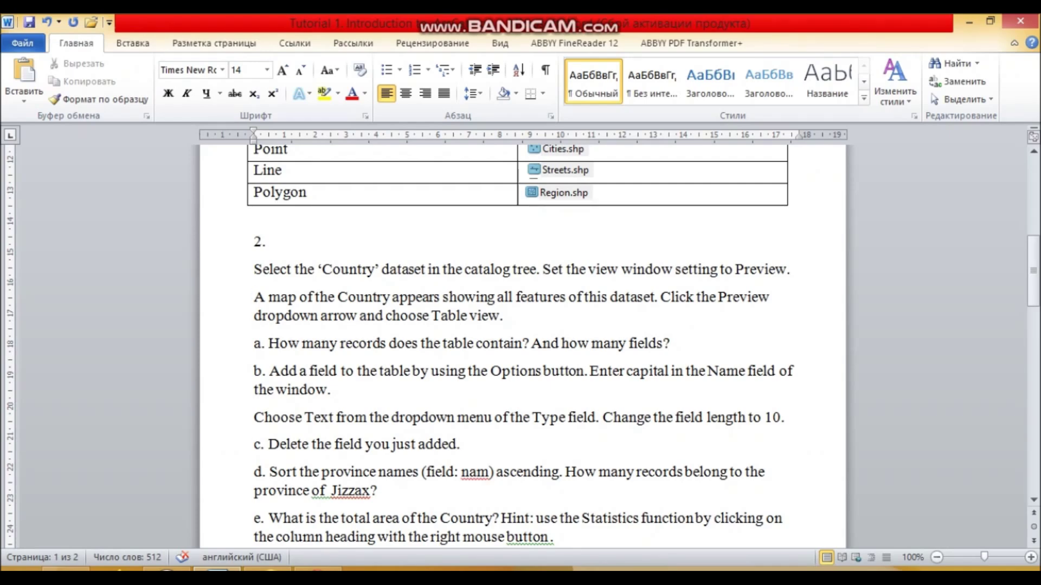
key(BackSpace)
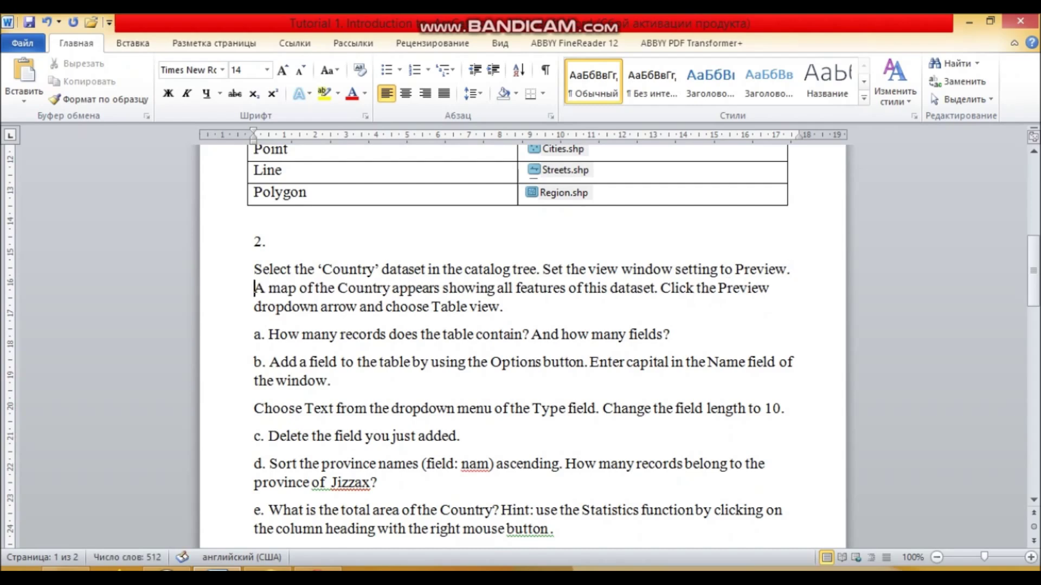
- Switch to ArcCatalog and preview the Country.shp shapefile as a map
key(alt+Tab)
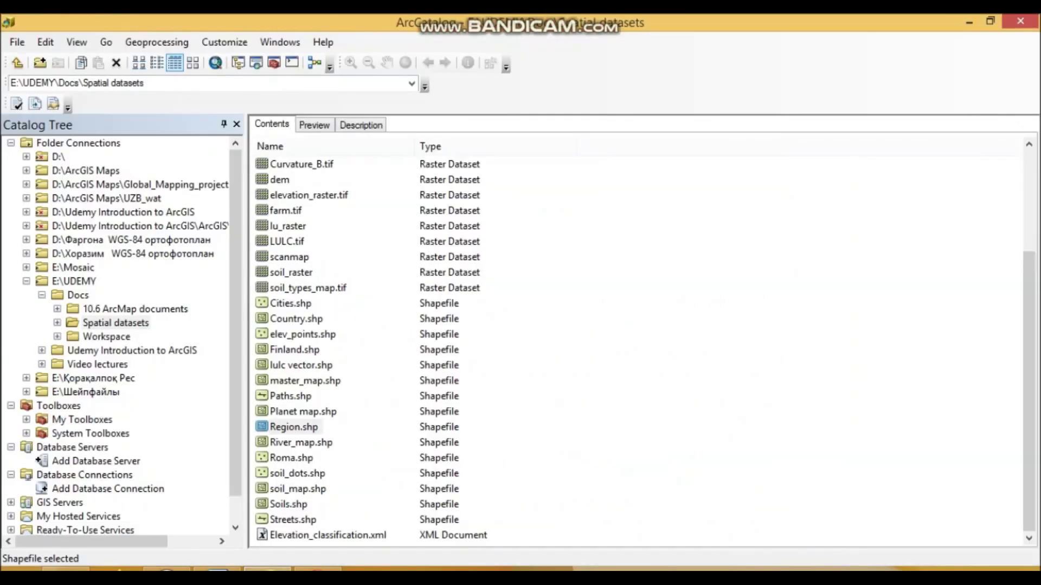
click(296, 319)
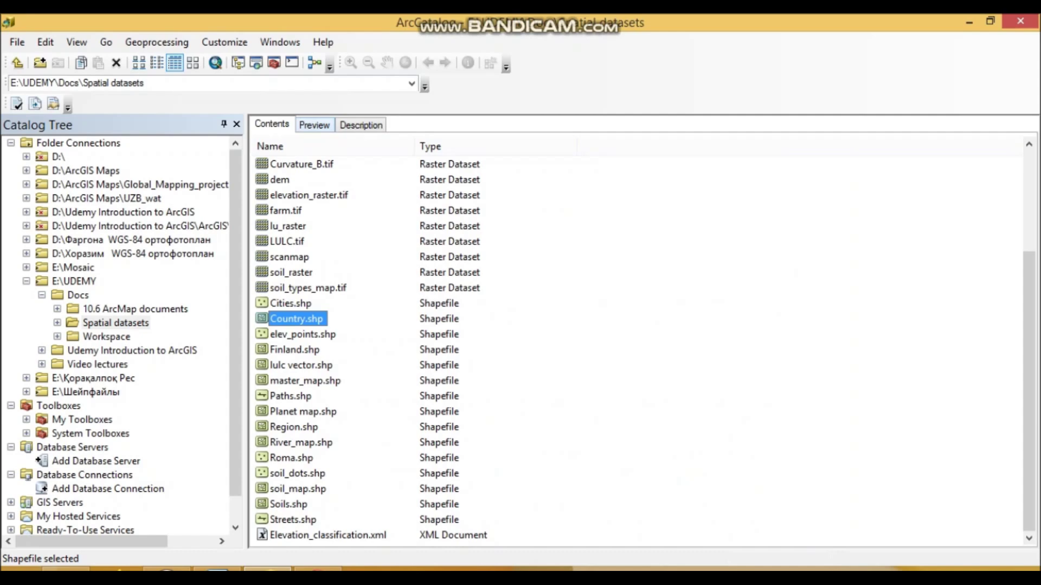
click(314, 124)
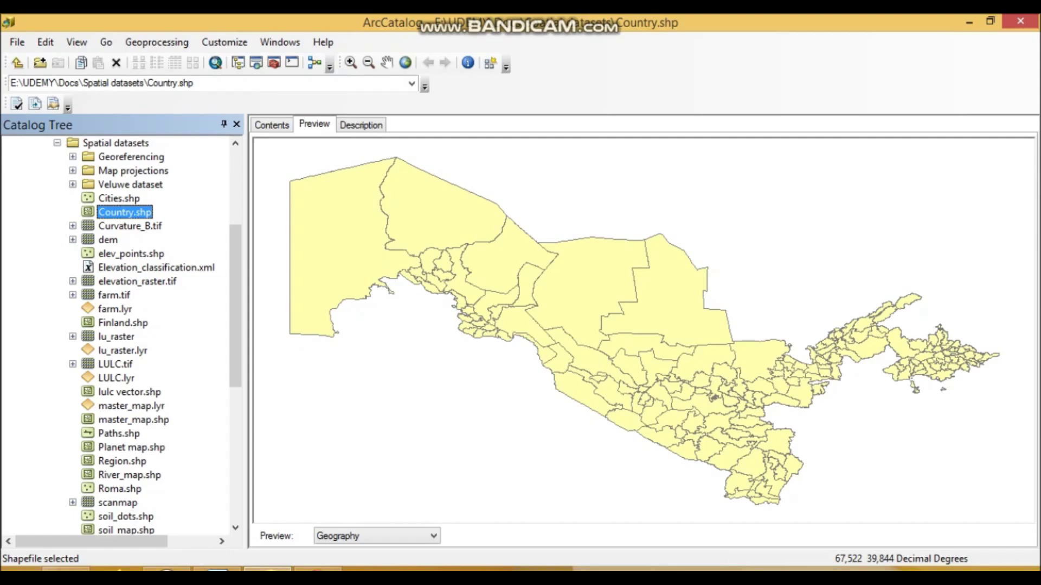
- In the Word document, paste the screenshot of the Country.shp map preview on a new line after "choose Table view."
click(218, 568)
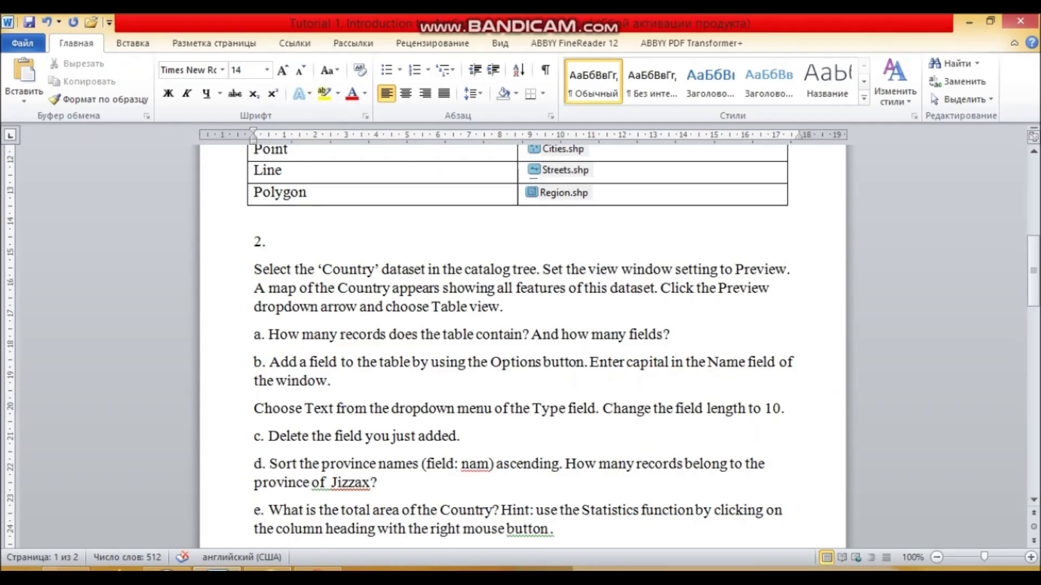
click(503, 306)
key(Return)
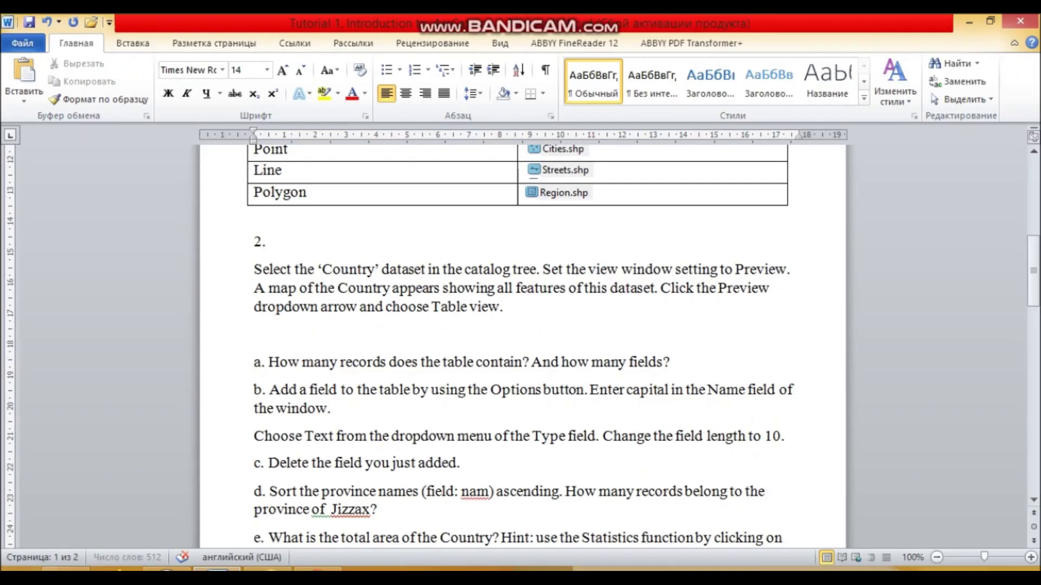
key(ctrl+v)
key(shift+Left)
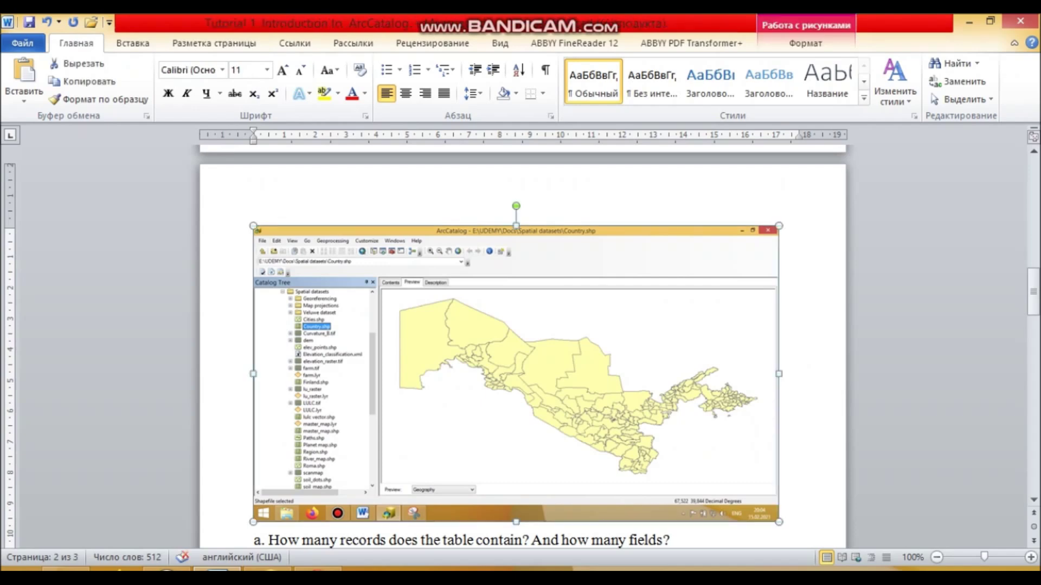
- Return to ArcCatalog and change the Country.shp preview from Geography to Table
click(269, 568)
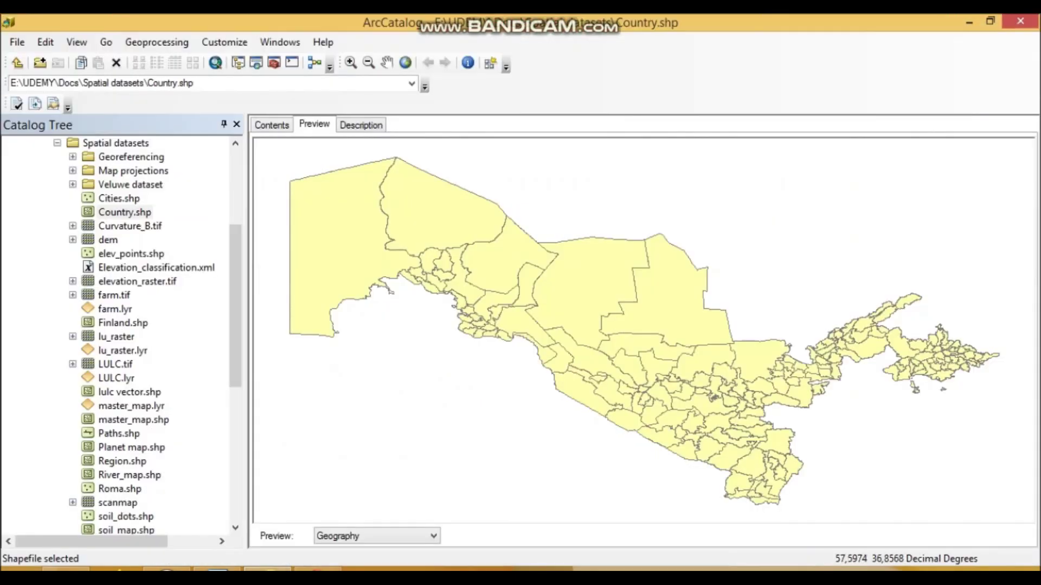
click(356, 535)
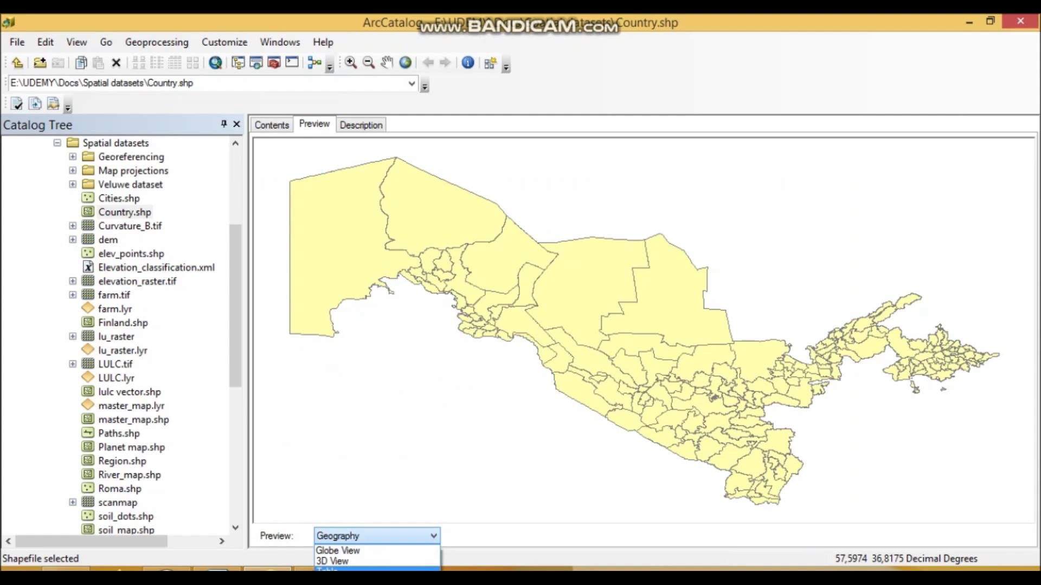
click(336, 569)
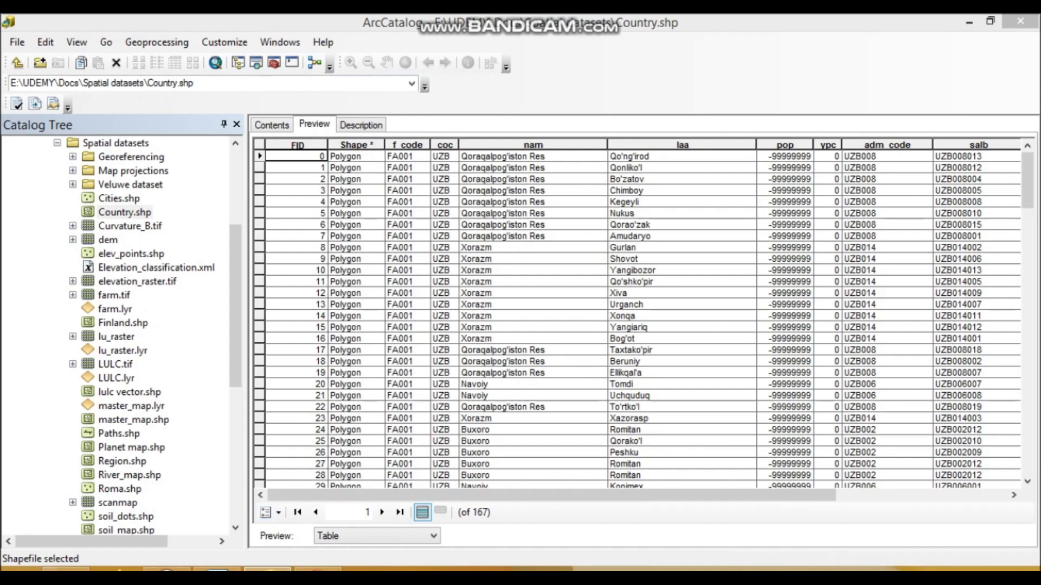
- Paste the screenshot of the Country.shp table view into the Word document on a new line below the map screenshot
click(218, 570)
scroll(522, 347, down, 1)
key(Right)
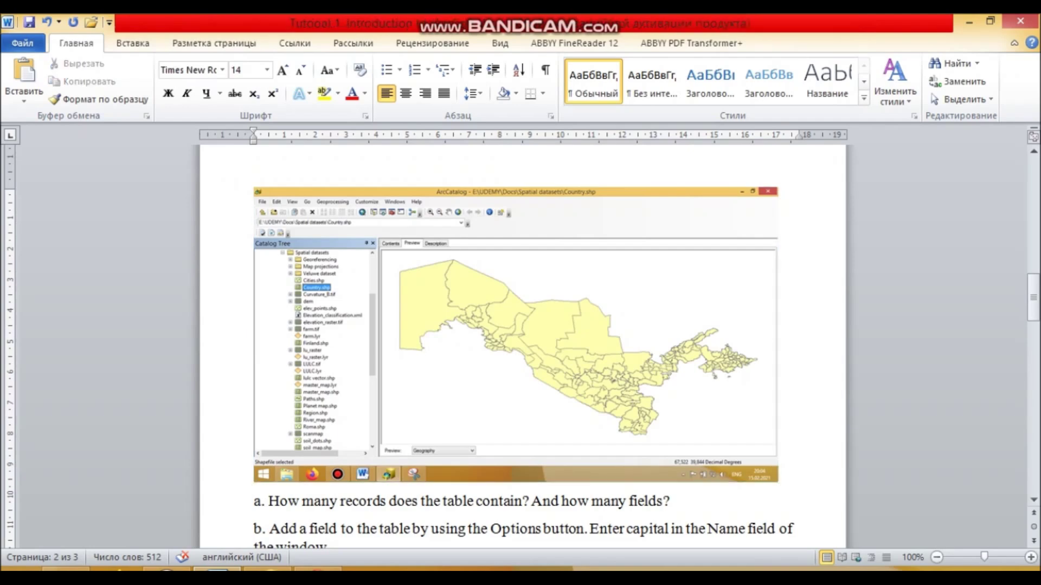
key(Return)
key(ctrl+v)
key(shift+Left)
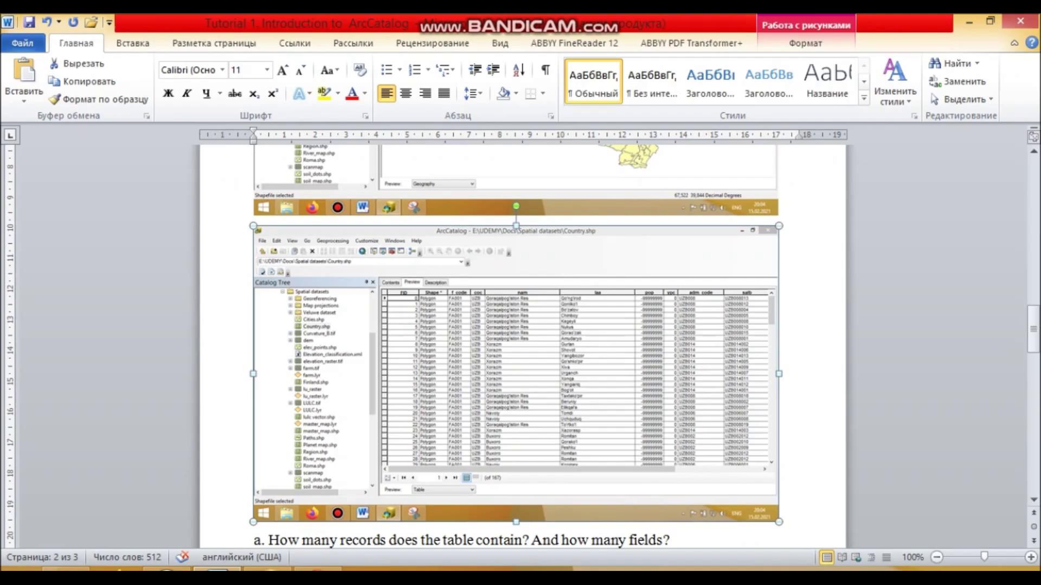
key(alt+Tab)
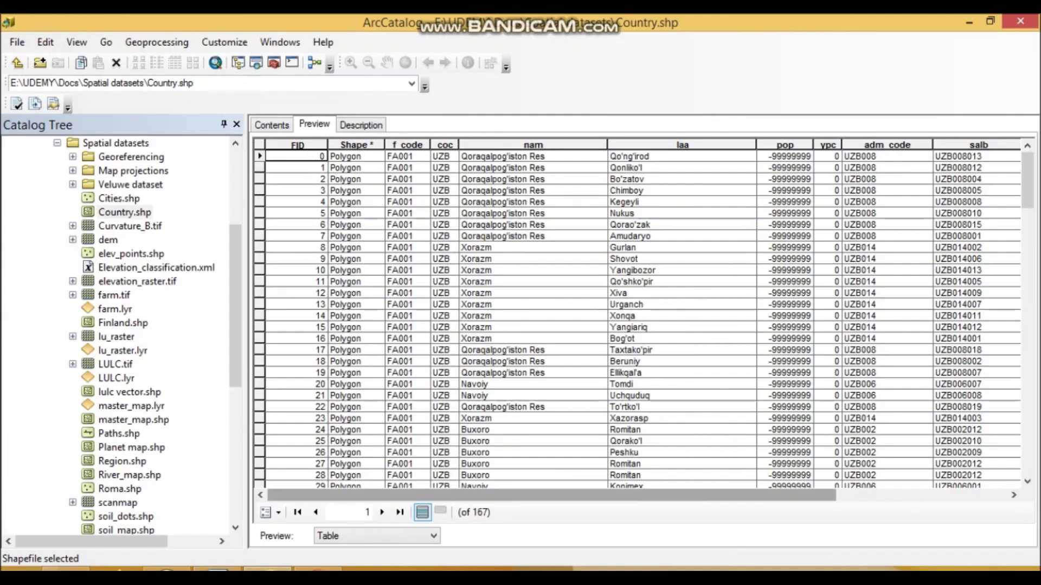
drag(551, 494, 631, 495)
scroll(637, 315, left, 5)
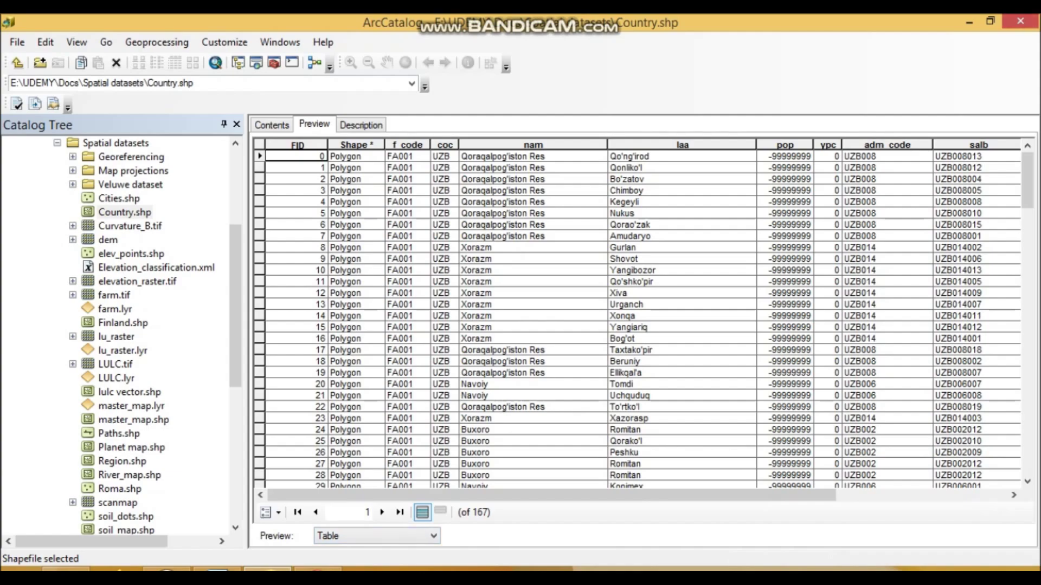
- In the Word document, insert an empty answer line below question a about the number of records and fields
click(217, 569)
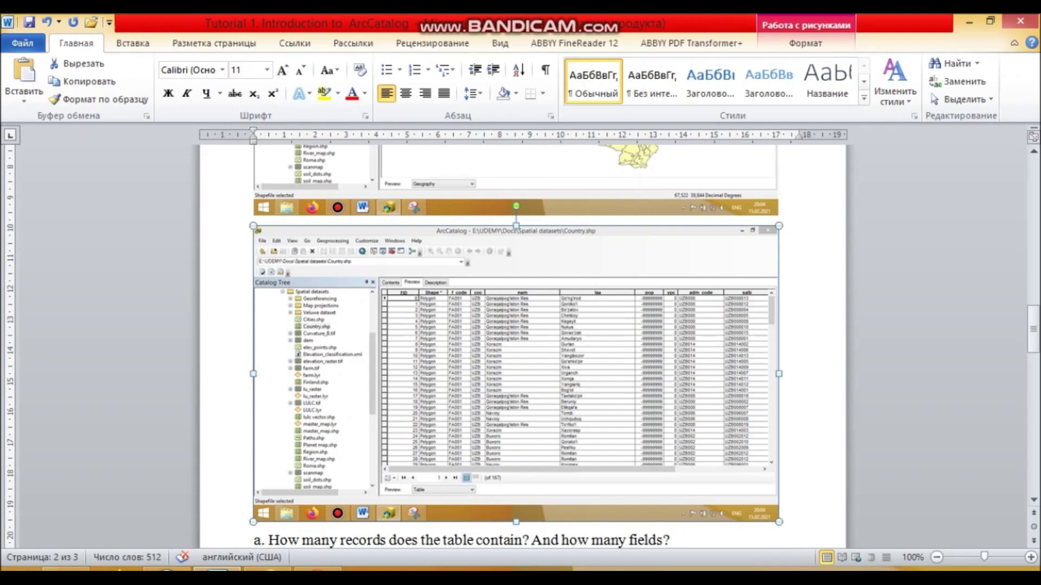
key(alt+shift)
scroll(522, 336, down, 7)
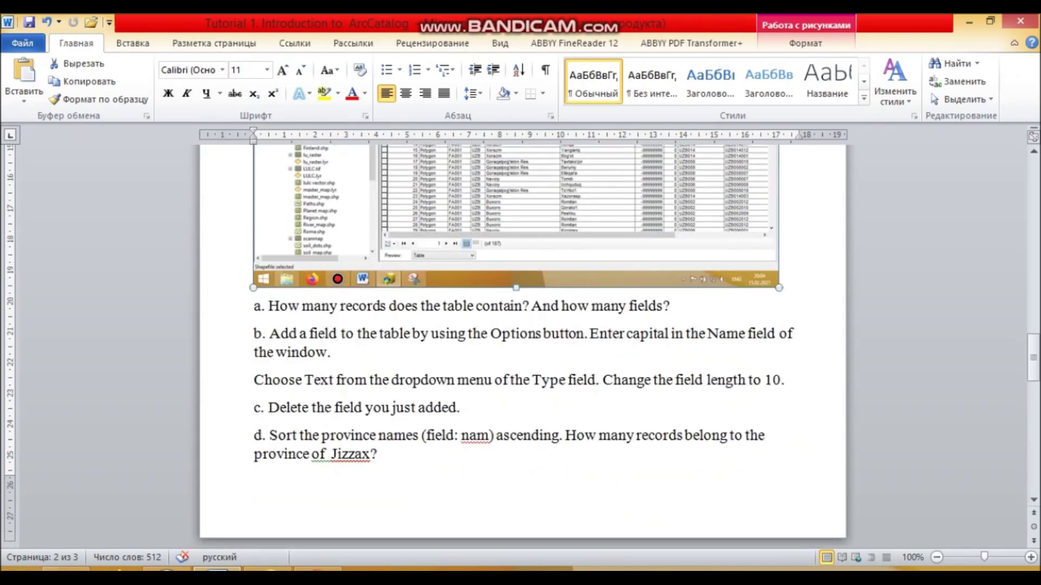
click(670, 306)
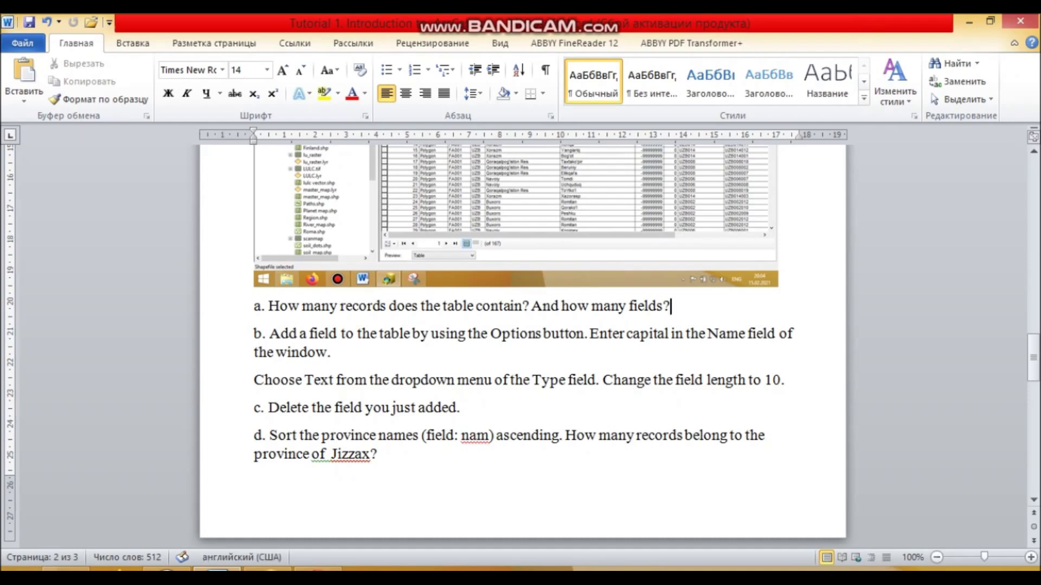
key(Return)
key(ctrl+z)
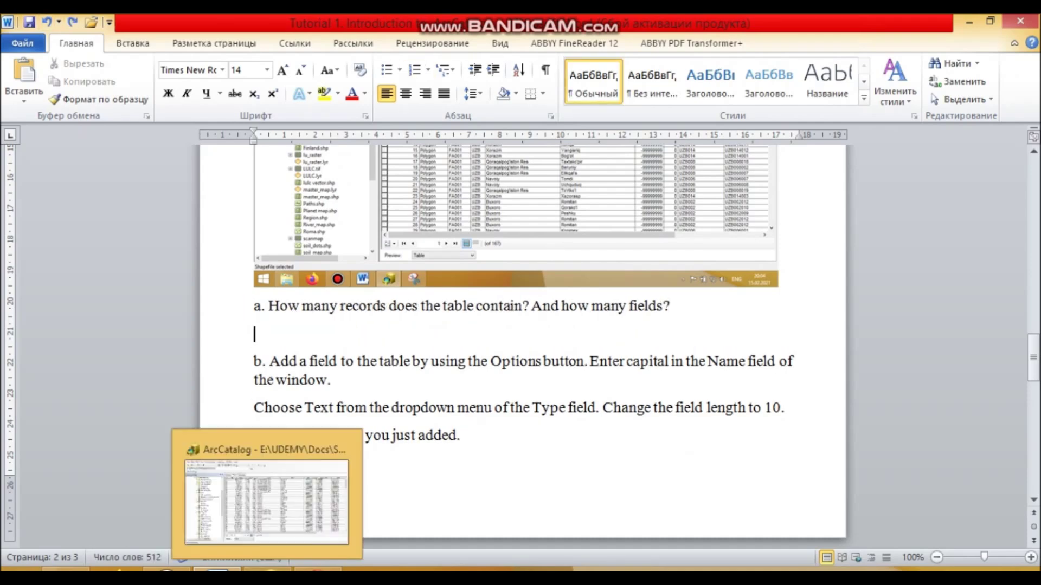
- Examine the rows of the Country.shp table in ArcCatalog from start to end to determine the number of records
click(267, 570)
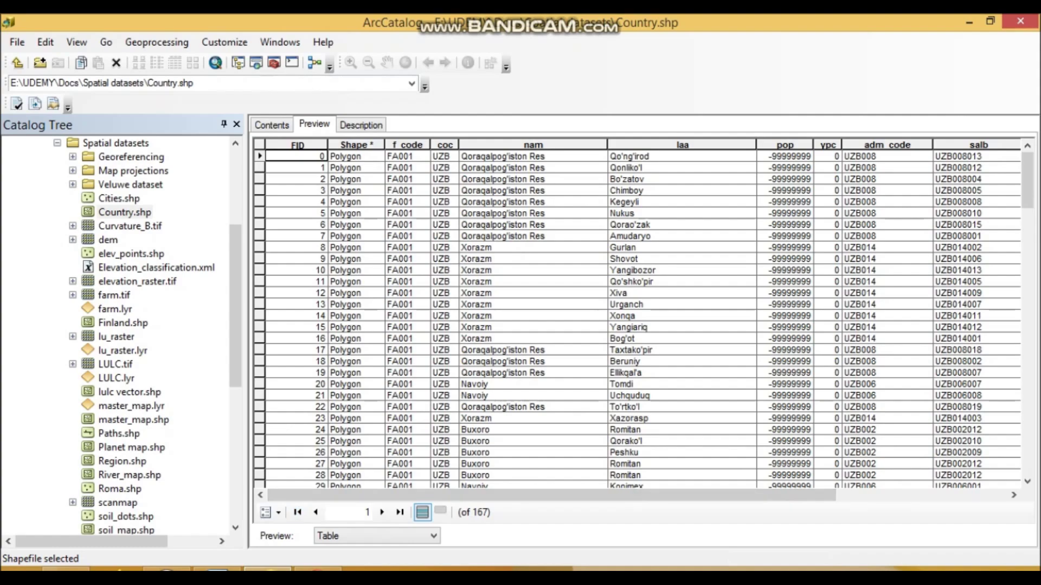
key(alt+Tab)
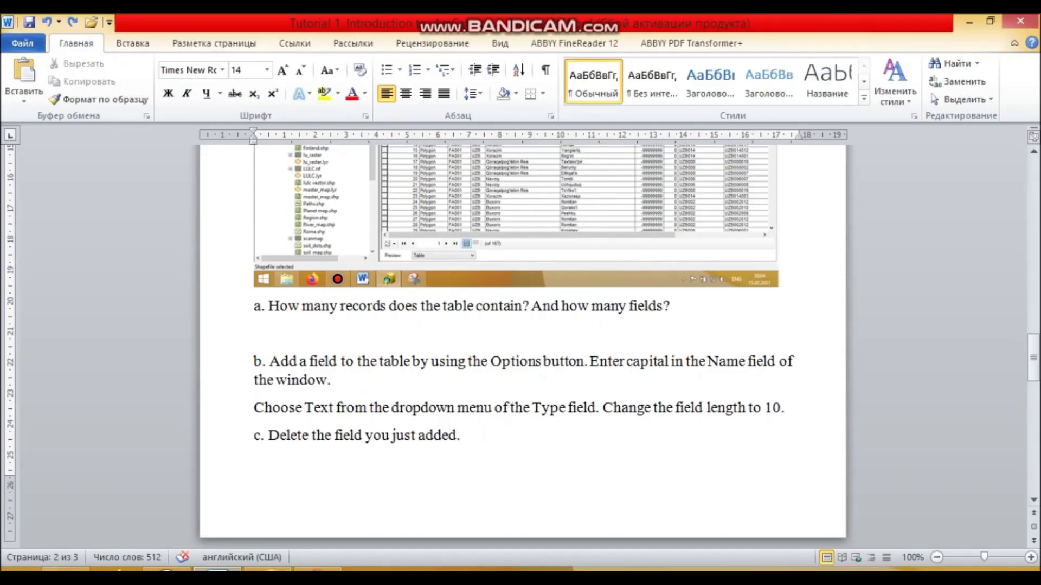
key(alt+Tab)
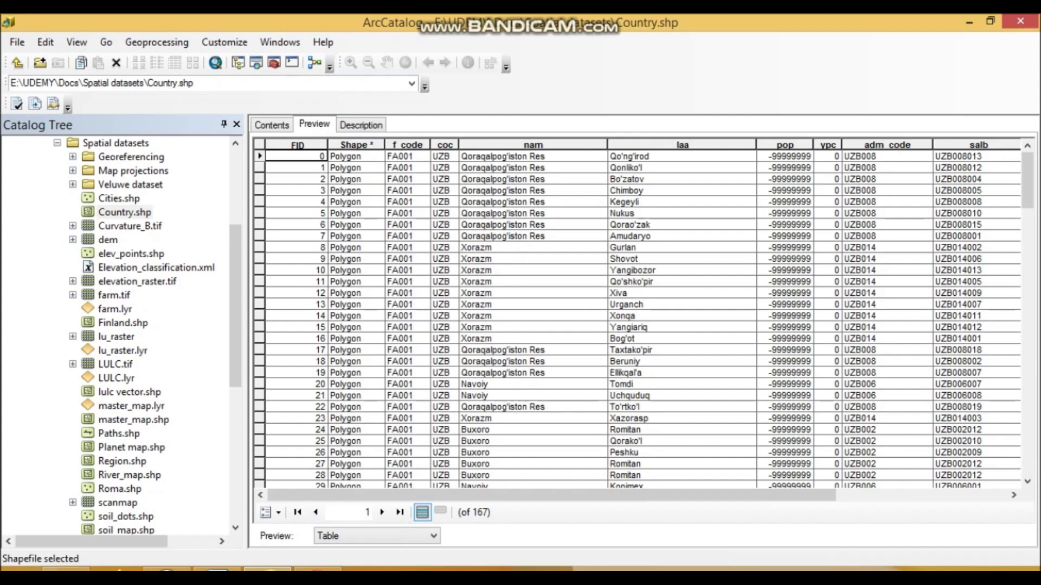
key(Down)
key(Down)
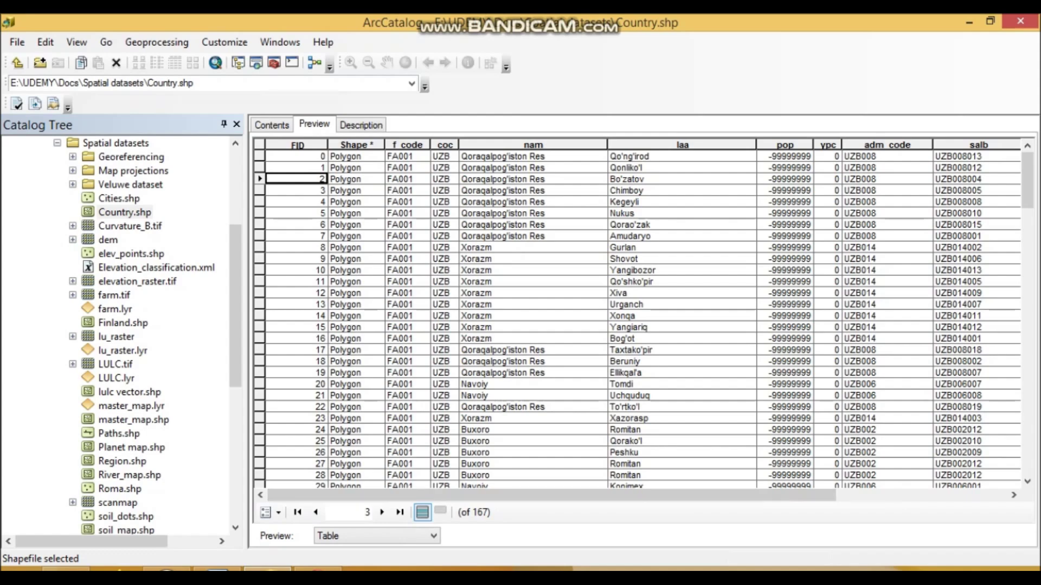
scroll(637, 314, down, 20)
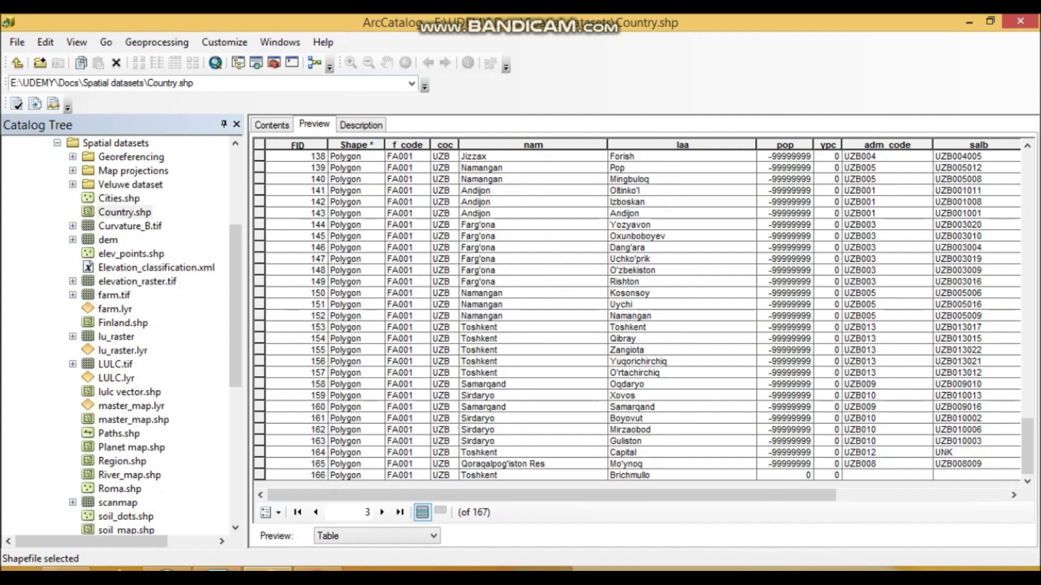
scroll(640, 315, up, 20)
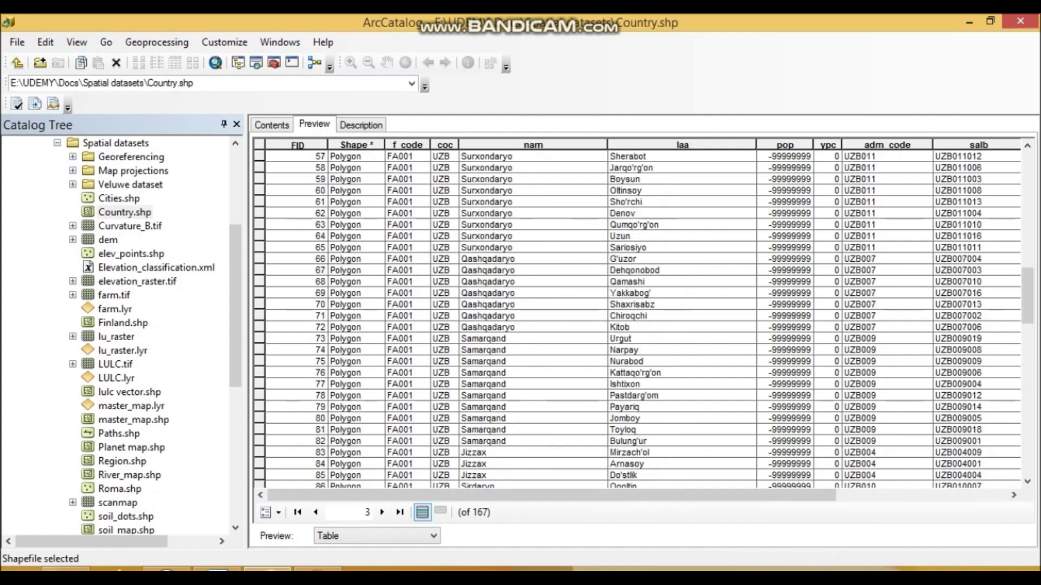
scroll(640, 315, up, 10)
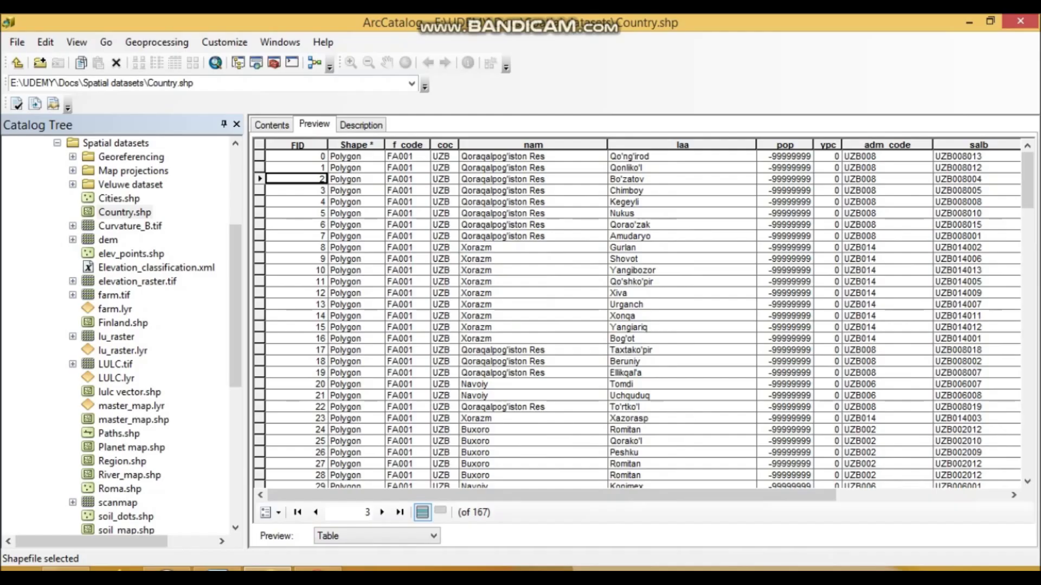
- Answer the first part of question a in Word with "167 records" and start another line below it
key(alt+Tab)
text(167 re)
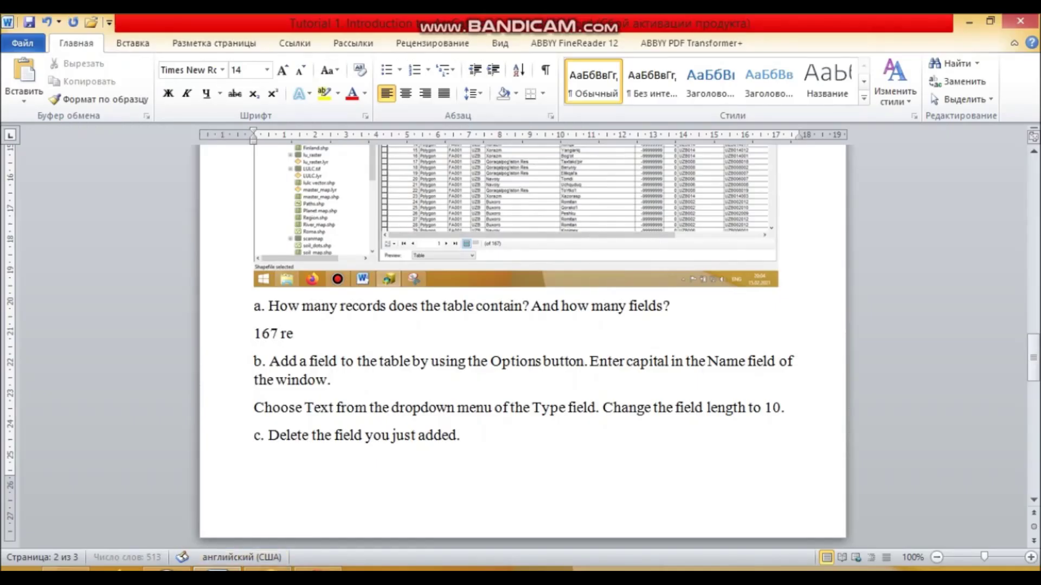
text(cords)
key(Return)
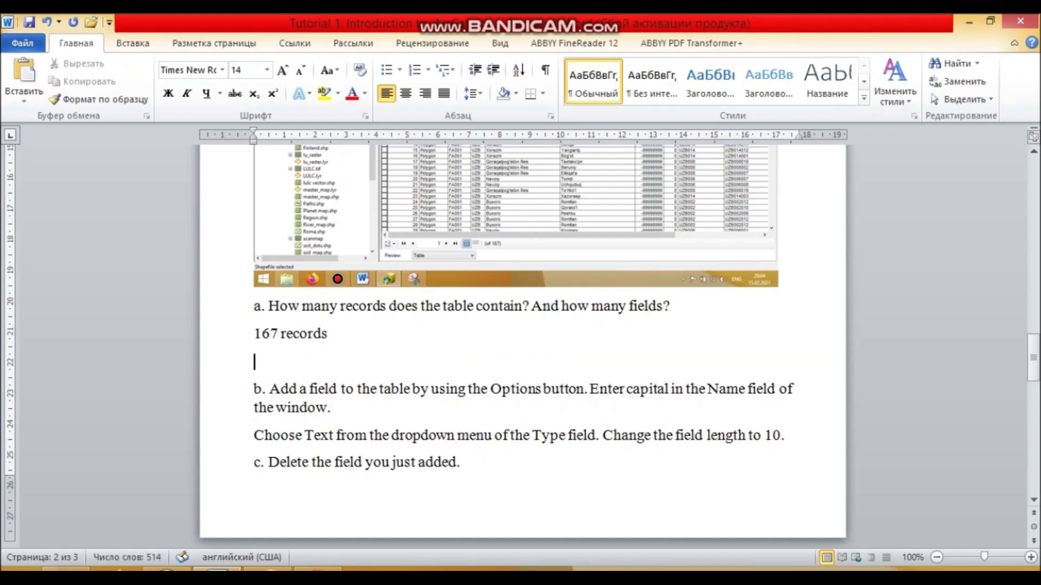
- Go through the column headings of the Country.shp table in ArcCatalog, from FID to Area, to count the fields
key(alt+Tab)
click(296, 144)
click(356, 145)
click(407, 144)
click(444, 145)
click(533, 144)
click(681, 144)
click(784, 144)
click(826, 145)
click(886, 144)
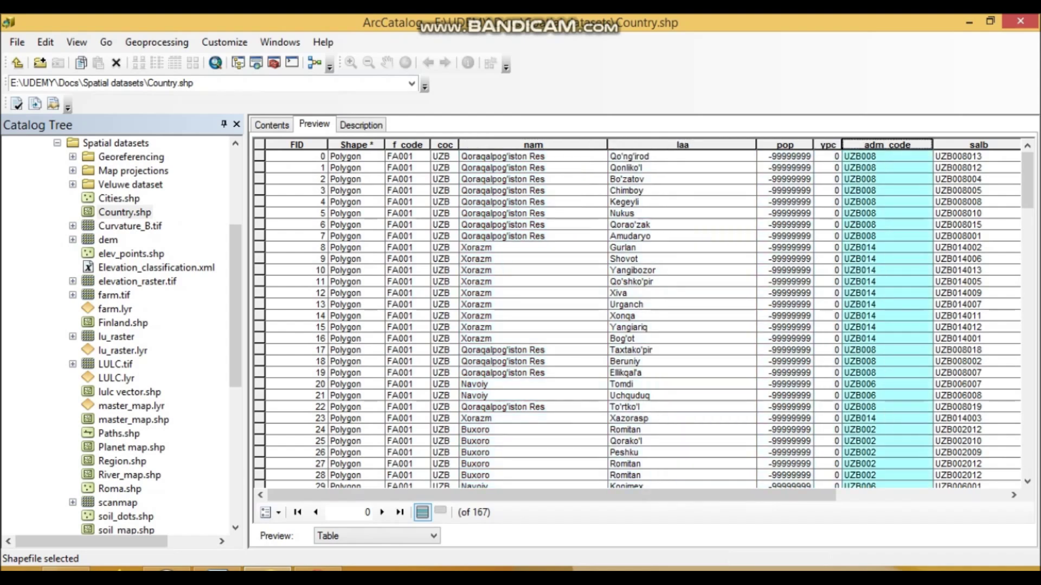
click(533, 485)
click(296, 145)
click(355, 145)
click(407, 145)
click(444, 144)
click(532, 145)
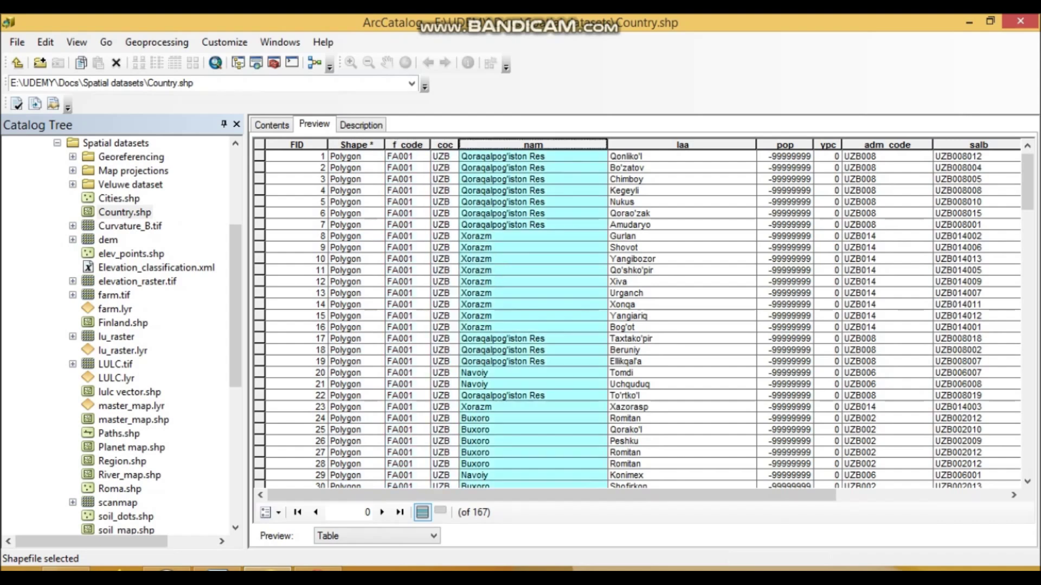
click(682, 145)
click(785, 145)
click(827, 145)
click(887, 144)
click(978, 145)
drag(551, 495, 723, 495)
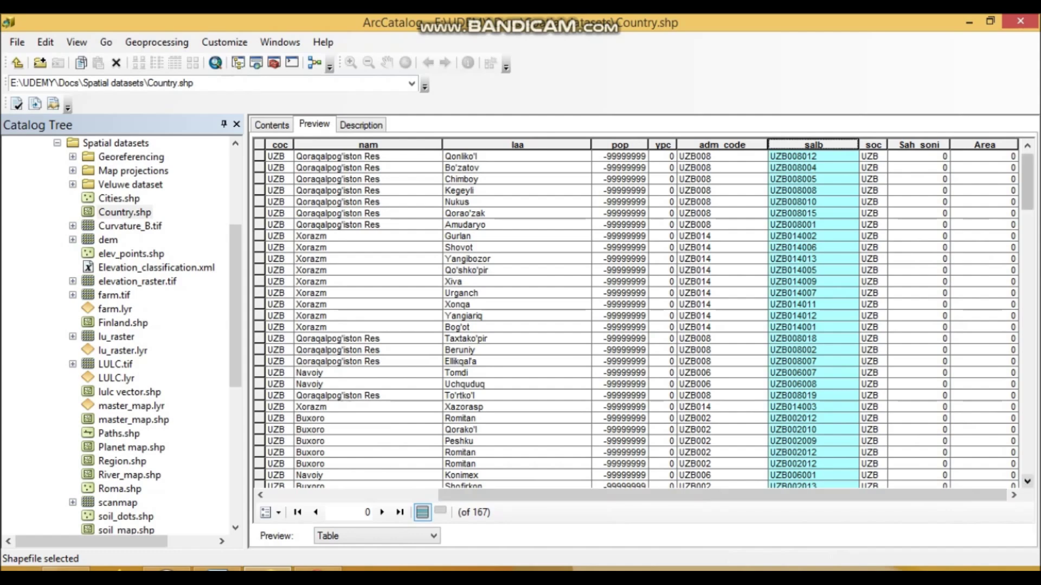
- Enter "13 fields" on the line below "167 records" in the Word document
key(alt+Tab)
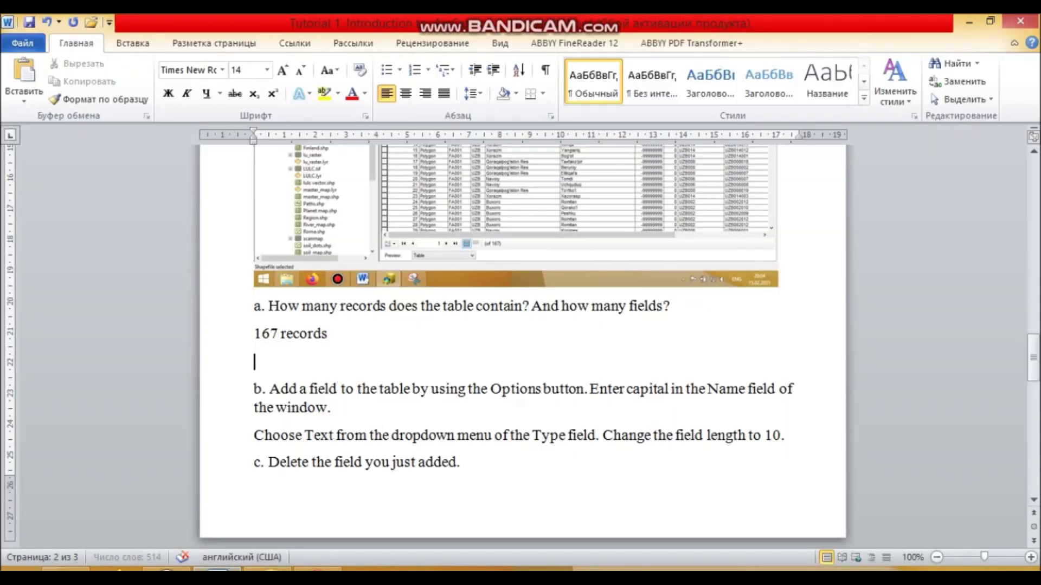
text(13 filed)
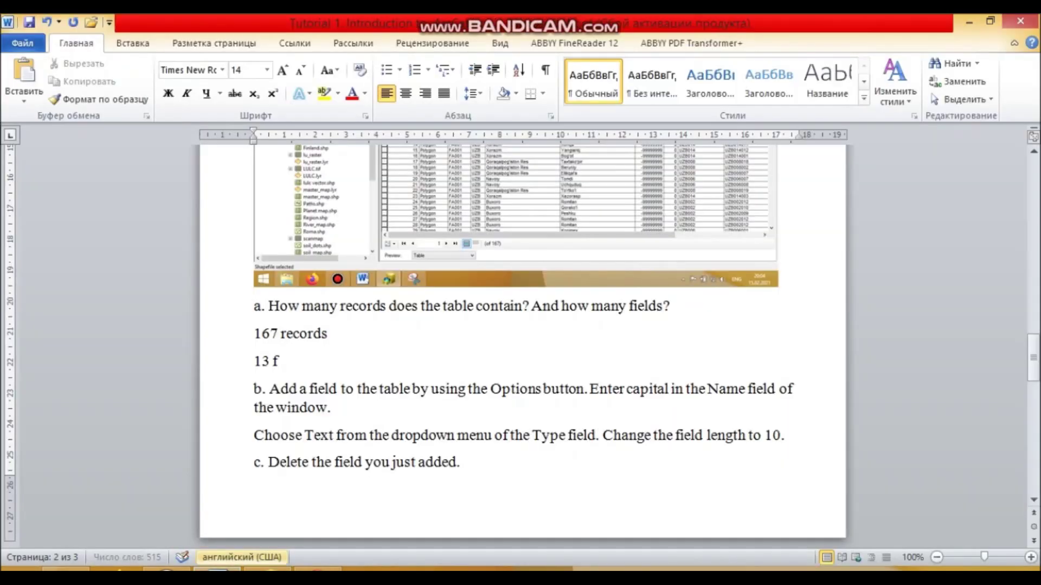
key(BackSpace)
key(BackSpace)
key(BackSpace)
text(elds)
- Check the FID and Shape columns at the start of the Country.shp table in ArcCatalog, and return to question b in Word
key(alt+Tab)
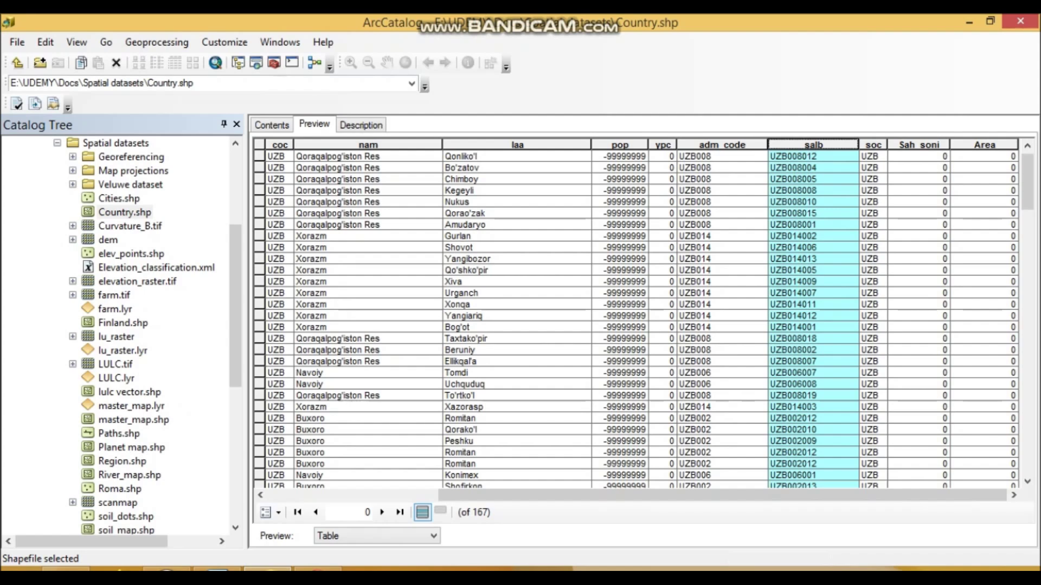
drag(722, 495, 552, 495)
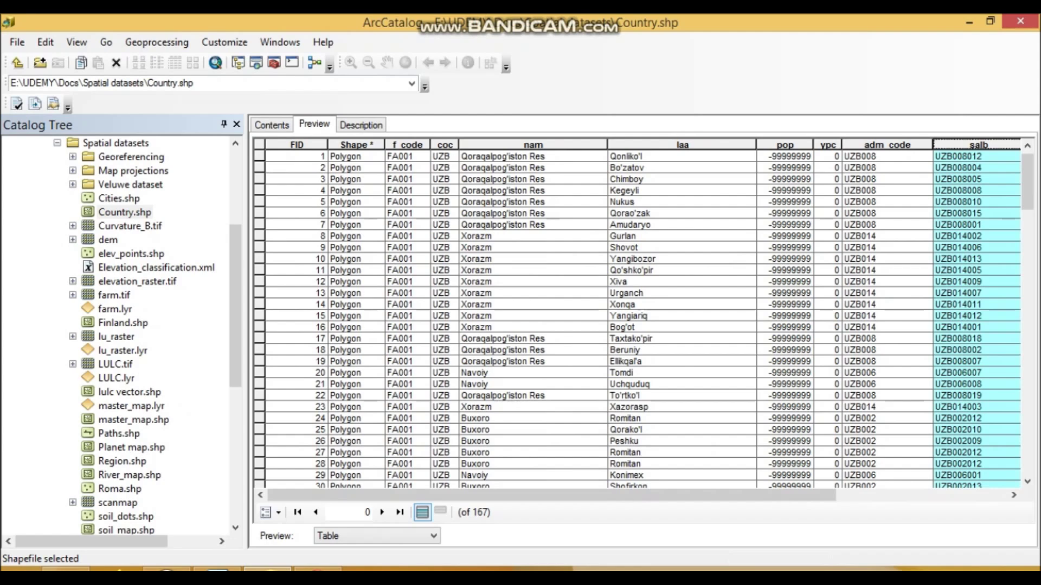
click(296, 144)
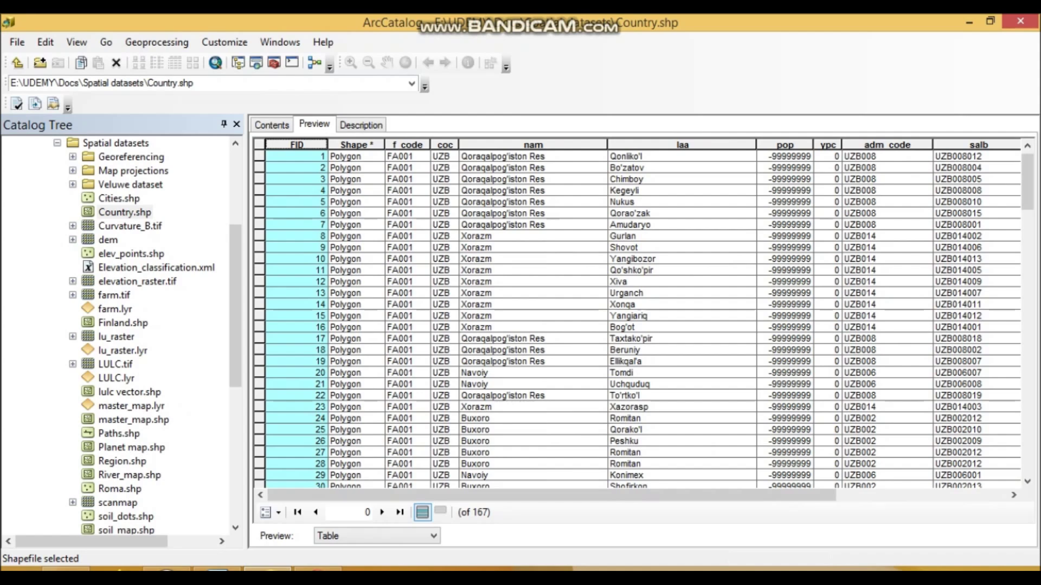
click(356, 144)
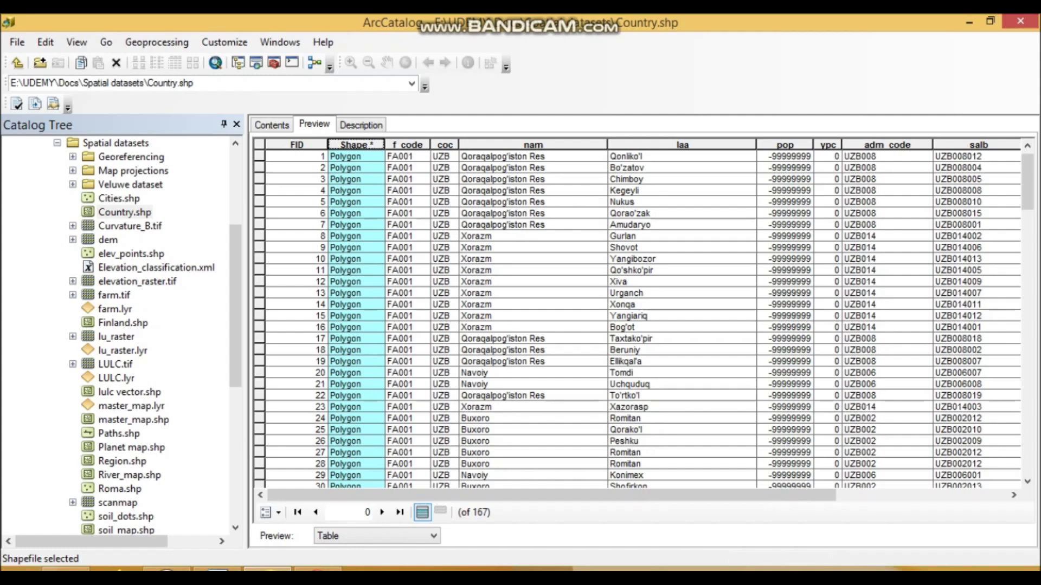
click(217, 570)
scroll(522, 336, down, 2)
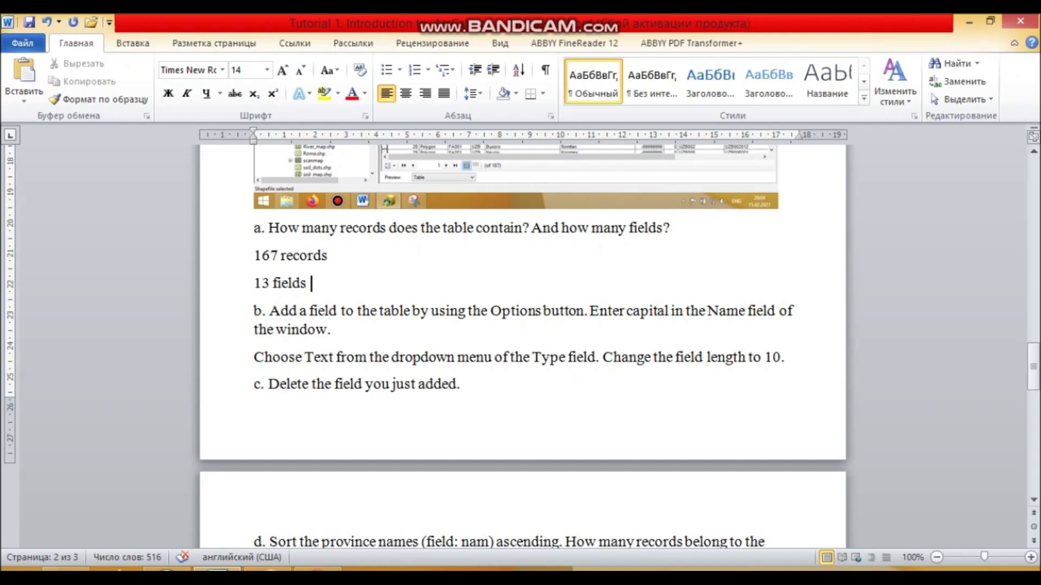
click(332, 330)
key(Return)
scroll(520, 325, down, 3)
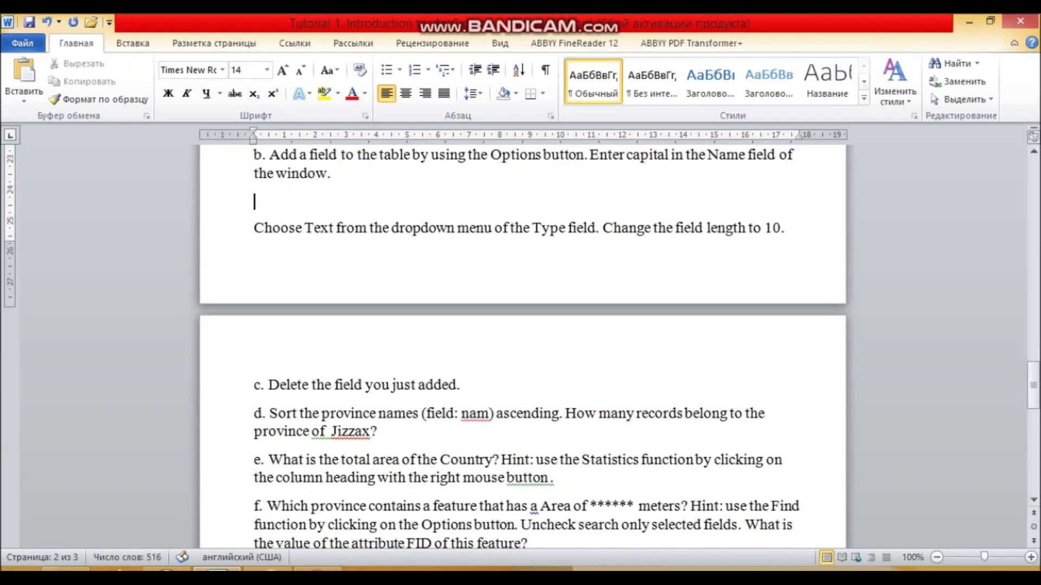
scroll(521, 325, up, 2)
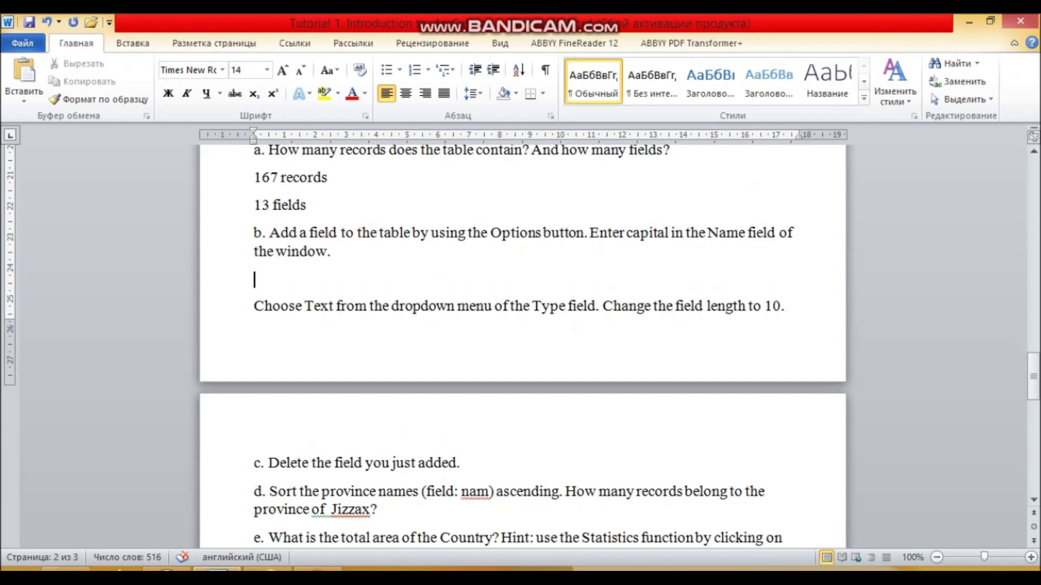
key(BackSpace)
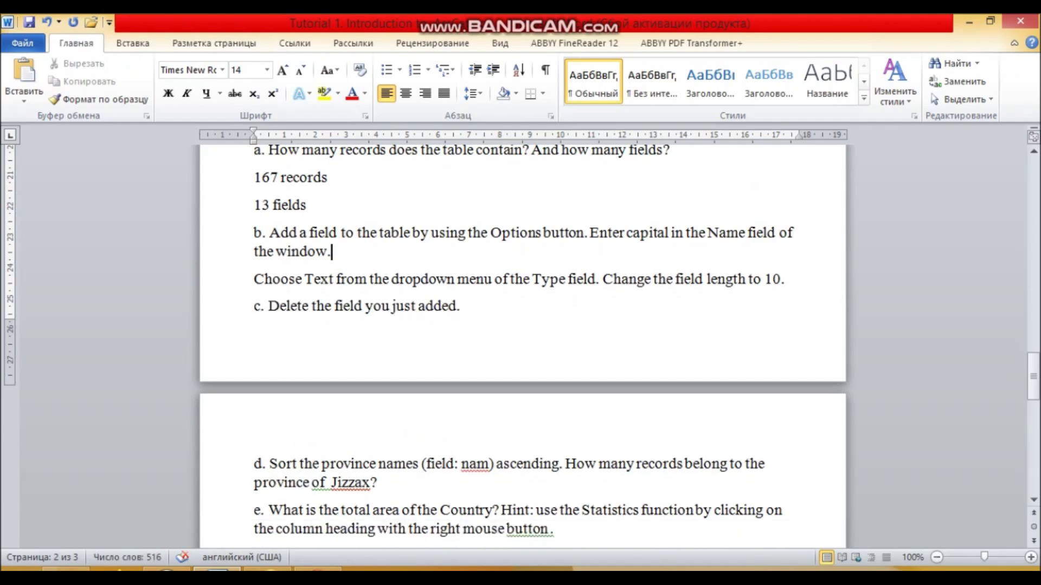
- Start an empty line below question b's sentence on changing the field length to 10, and switch to ArcCatalog
click(785, 279)
key(Return)
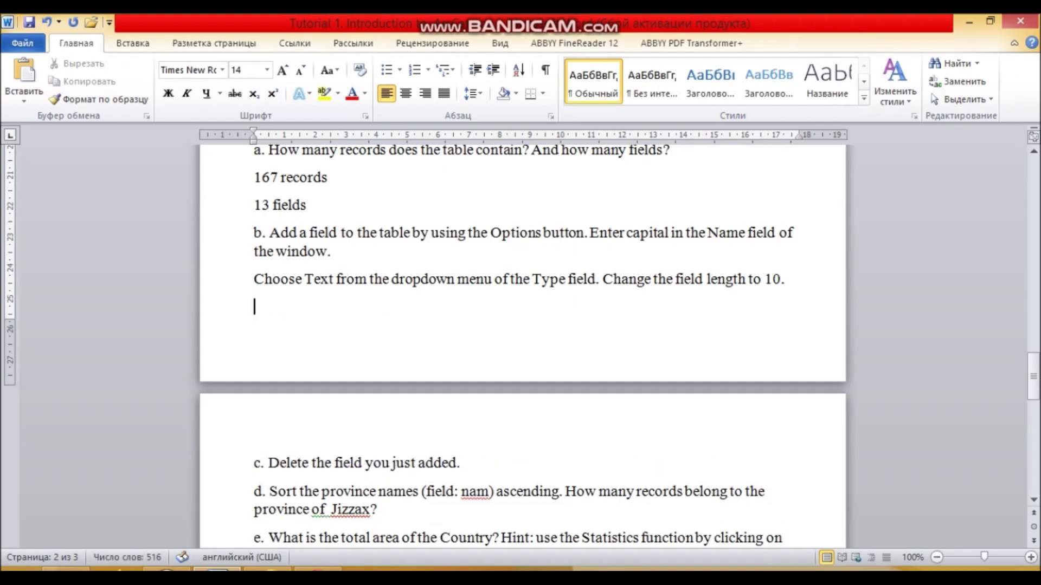
key(alt+Tab)
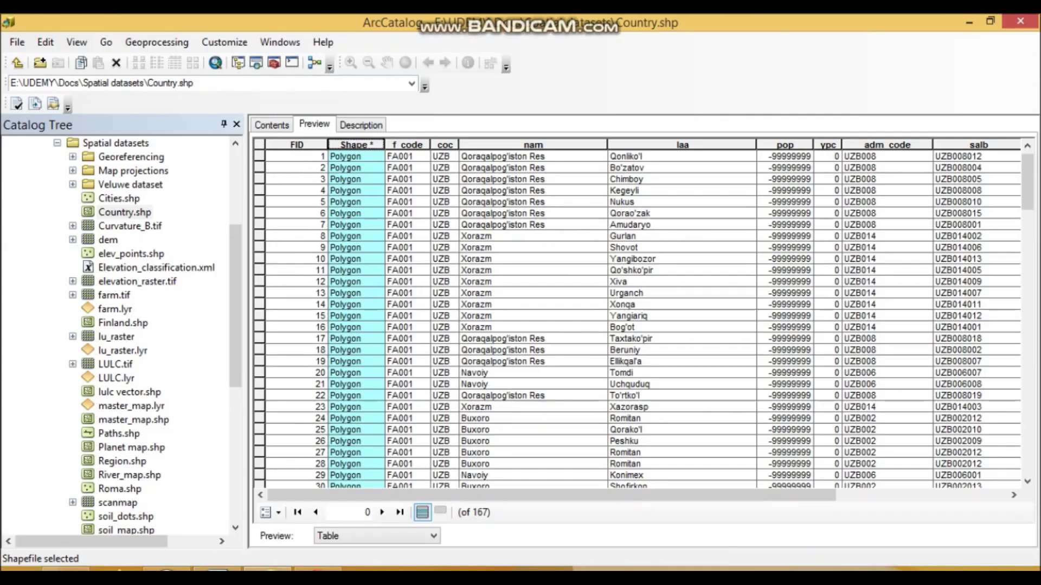
- Start adding a field to the Country.shp table and name it New_field
mouse_move(317, 569)
click(265, 512)
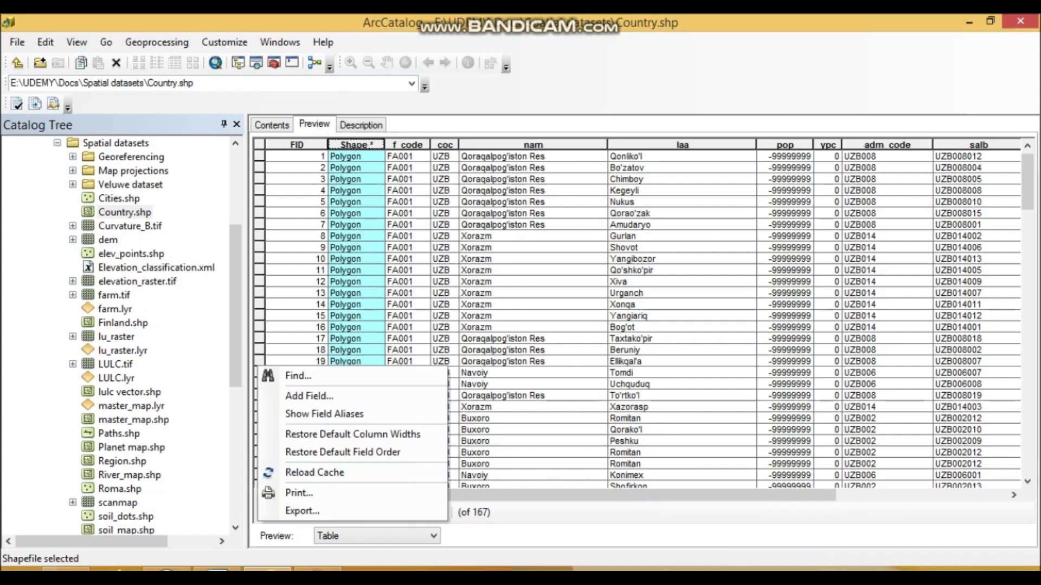
key(Escape)
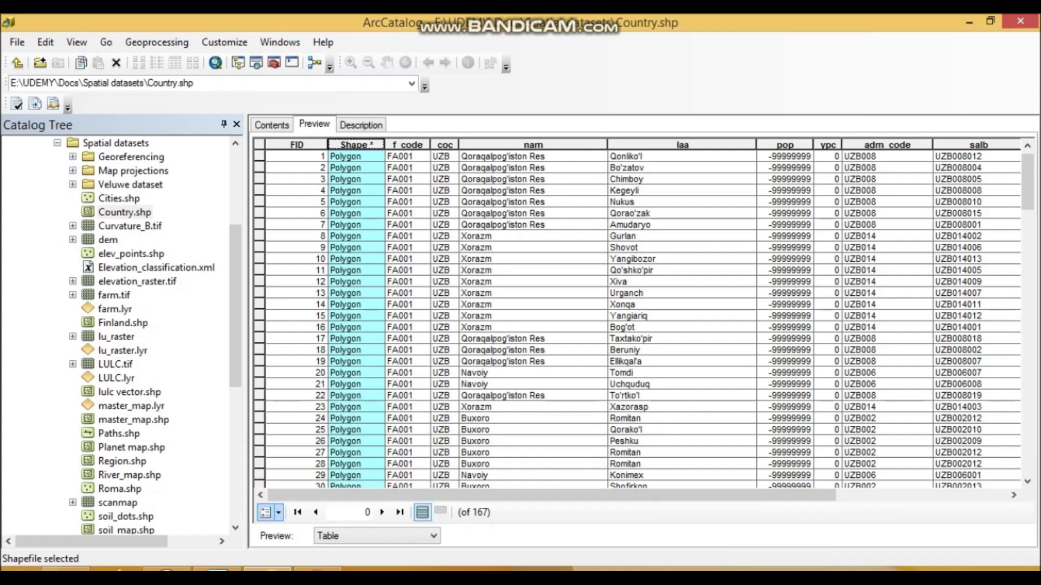
click(265, 512)
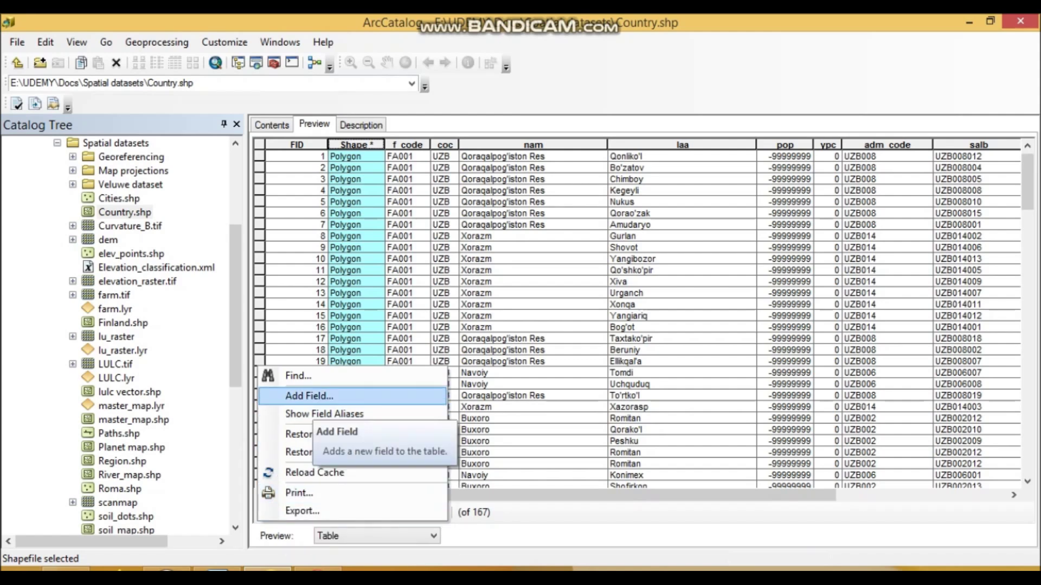
click(309, 396)
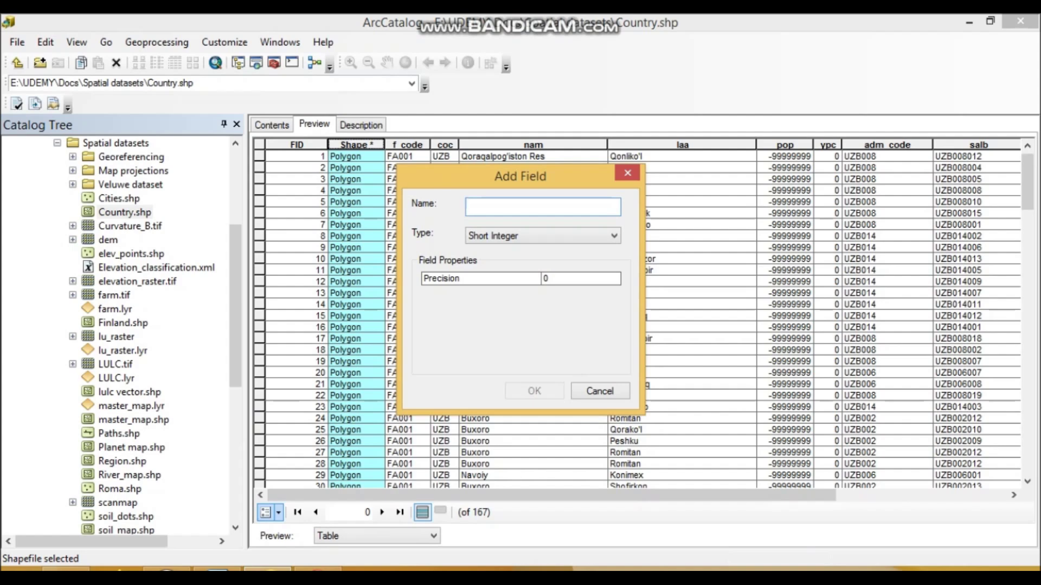
text(Nm)
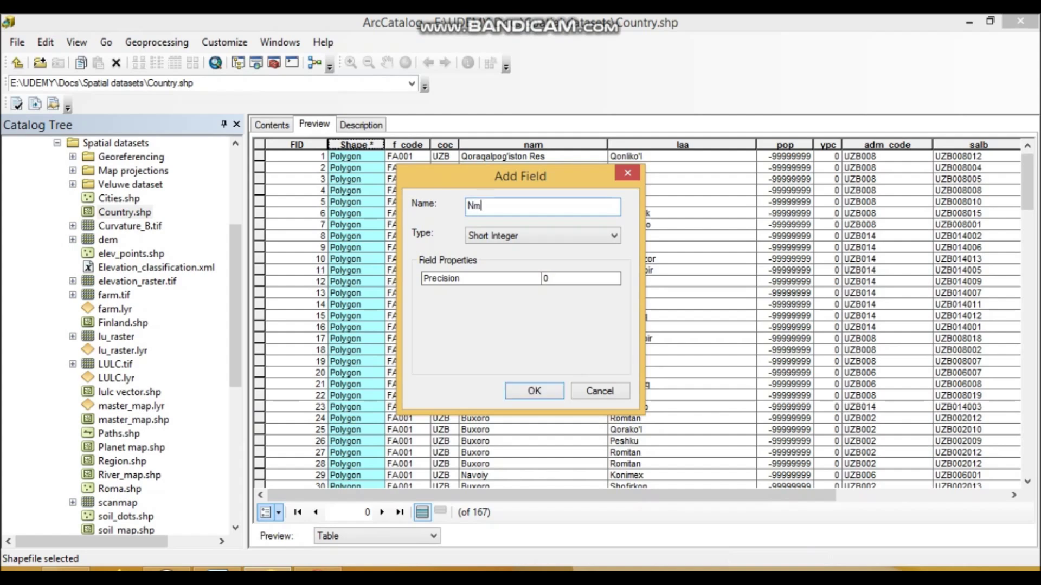
key(BackSpace)
key(BackSpace)
text(File)
key(BackSpace)
key(BackSpace)
key(BackSpace)
text(New)
key(BackSpace)
key(BackSpace)
key(BackSpace)
key(BackSpace)
text(New_filed)
key(BackSpace)
key(BackSpace)
key(BackSpace)
text(eld)
- Set the new field's type to Text and its length to 10, and add it to the table
click(543, 235)
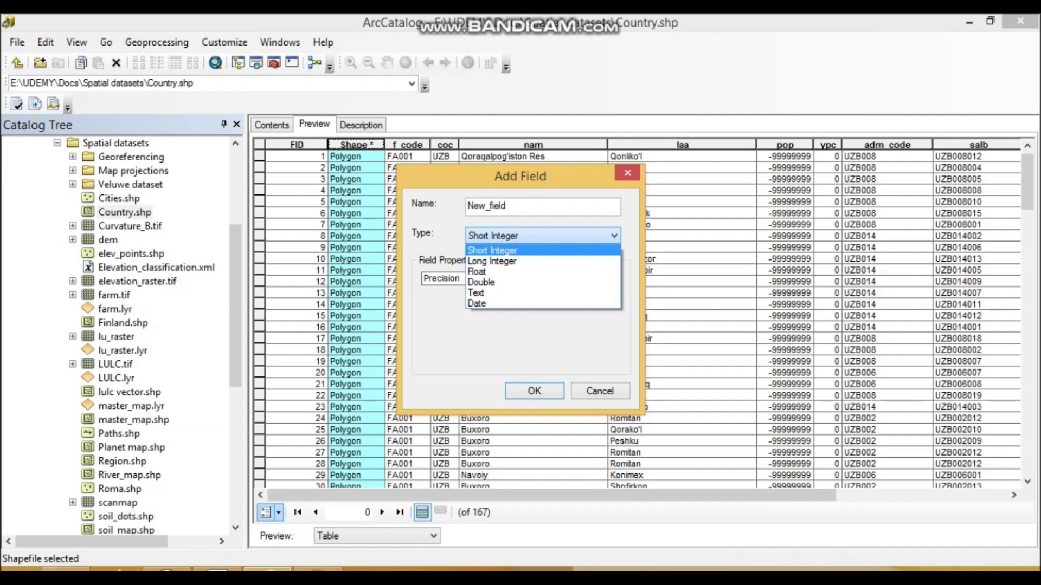
key(Down)
key(Down)
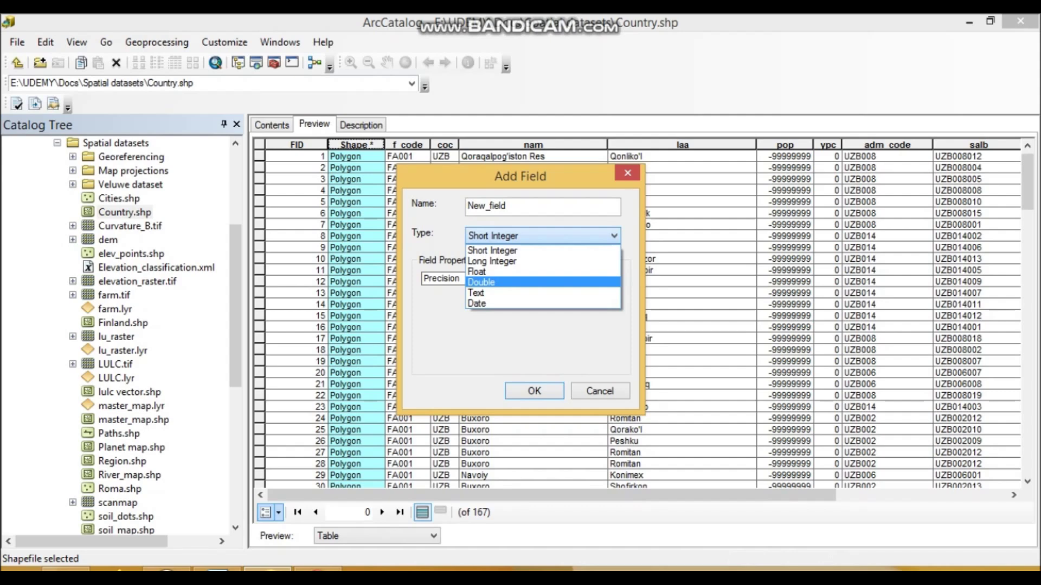
key(Down)
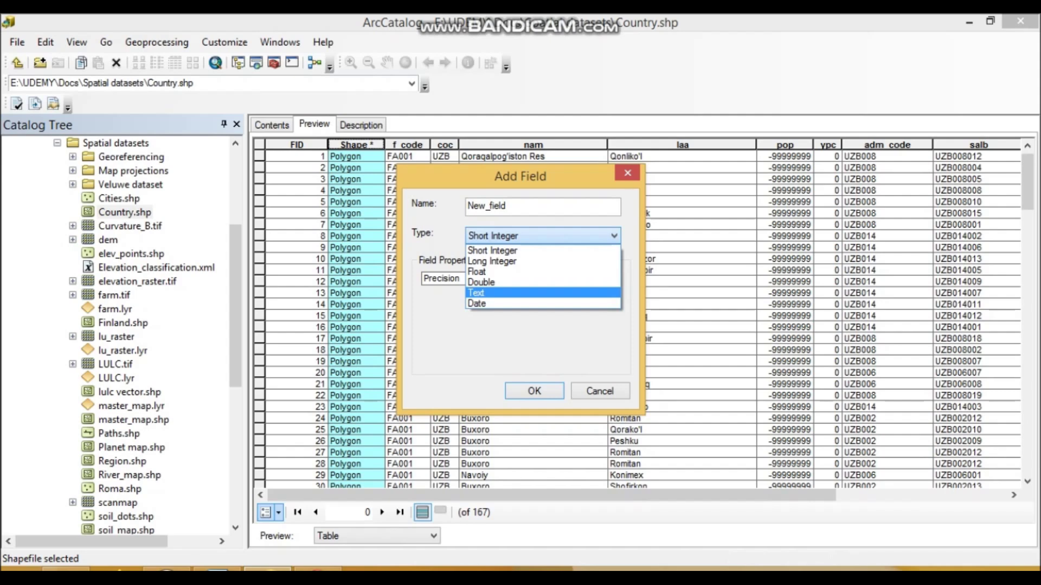
key(Down)
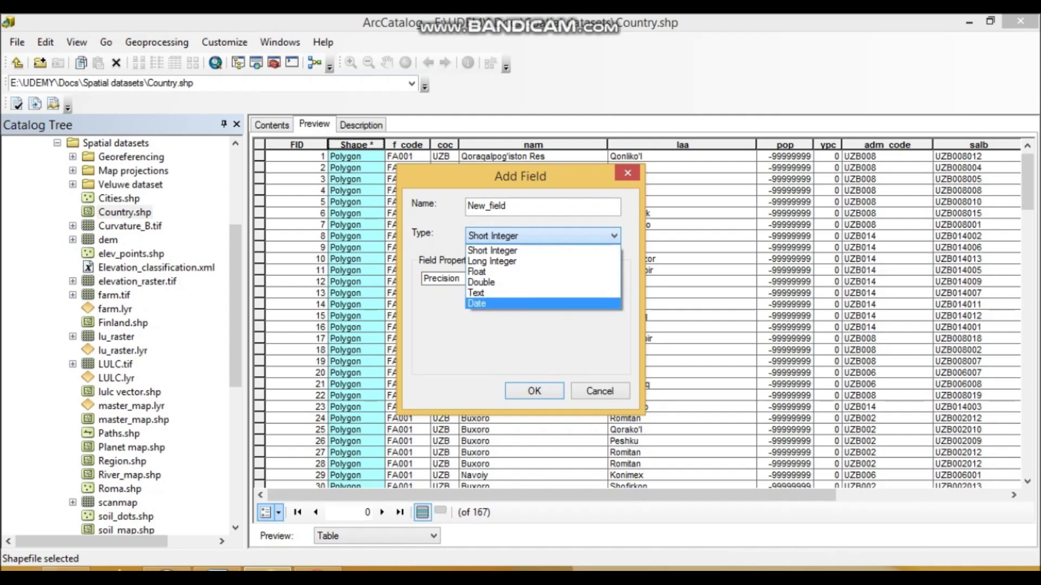
key(Up)
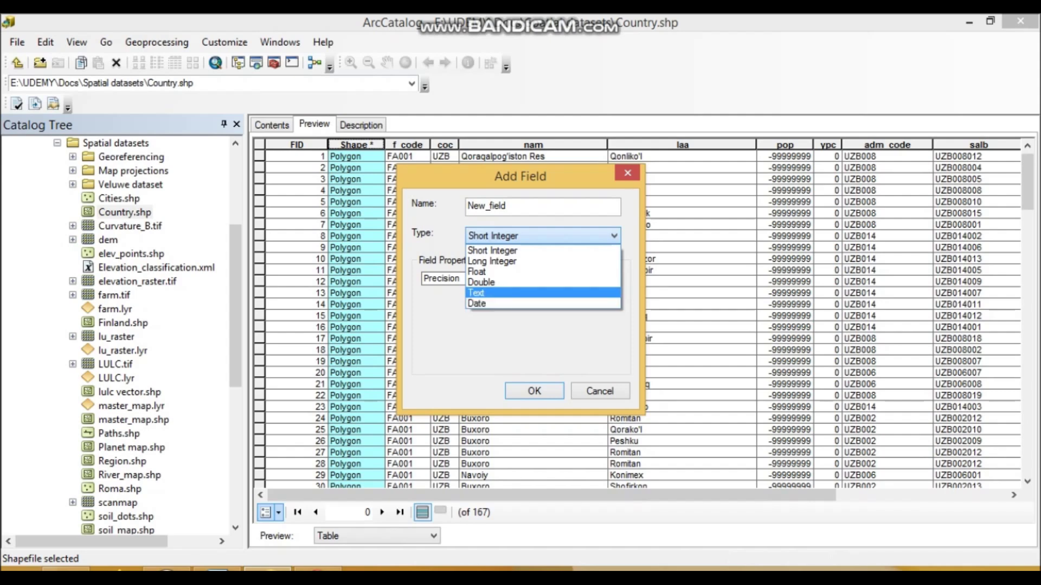
key(Return)
key(Tab)
text(10)
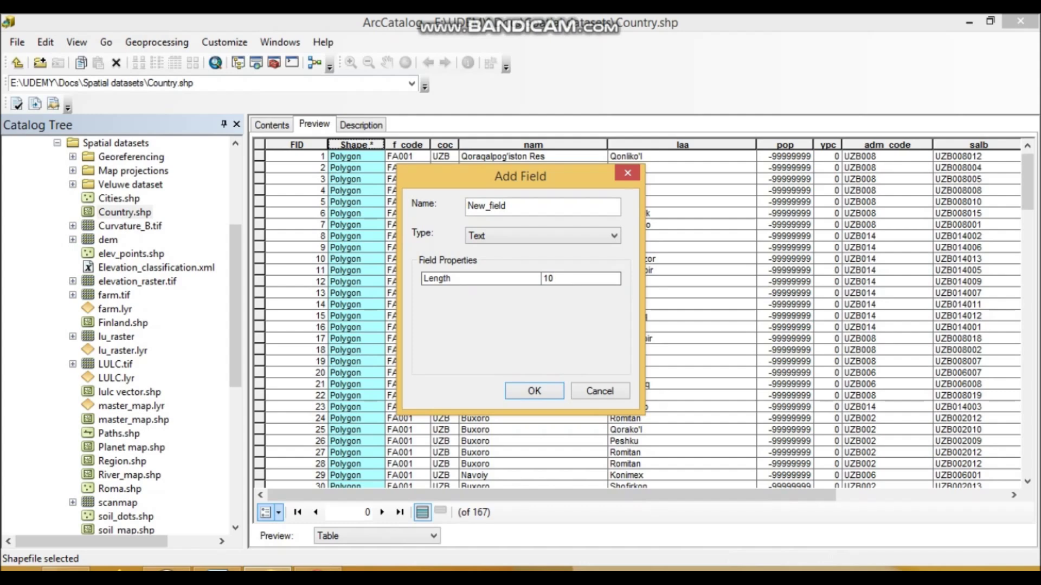
click(534, 391)
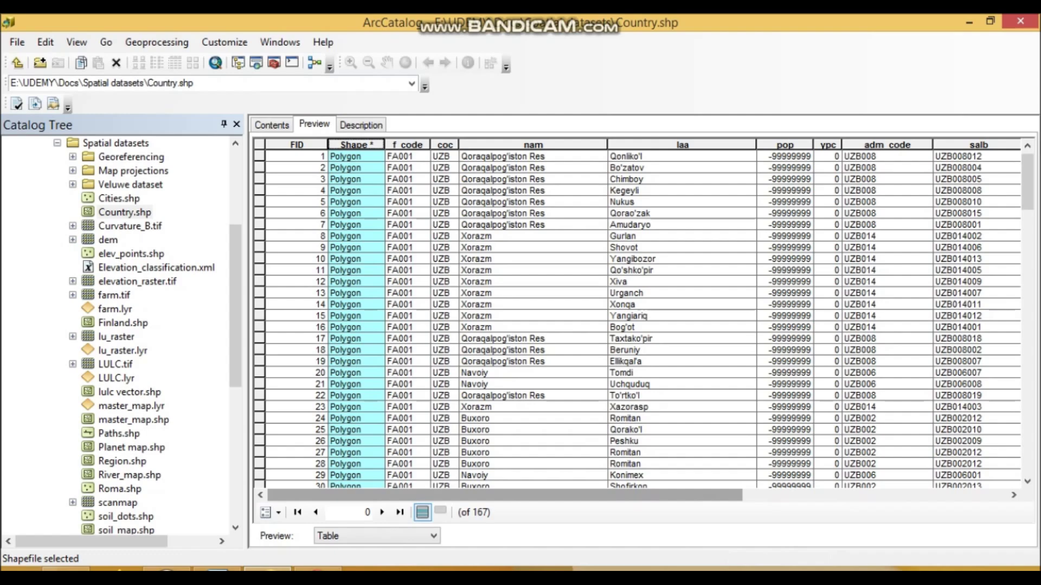
- Highlight the New_field column in the table and paste a screenshot of ArcCatalog into the empty line under question b in Word
drag(505, 495, 768, 495)
click(871, 145)
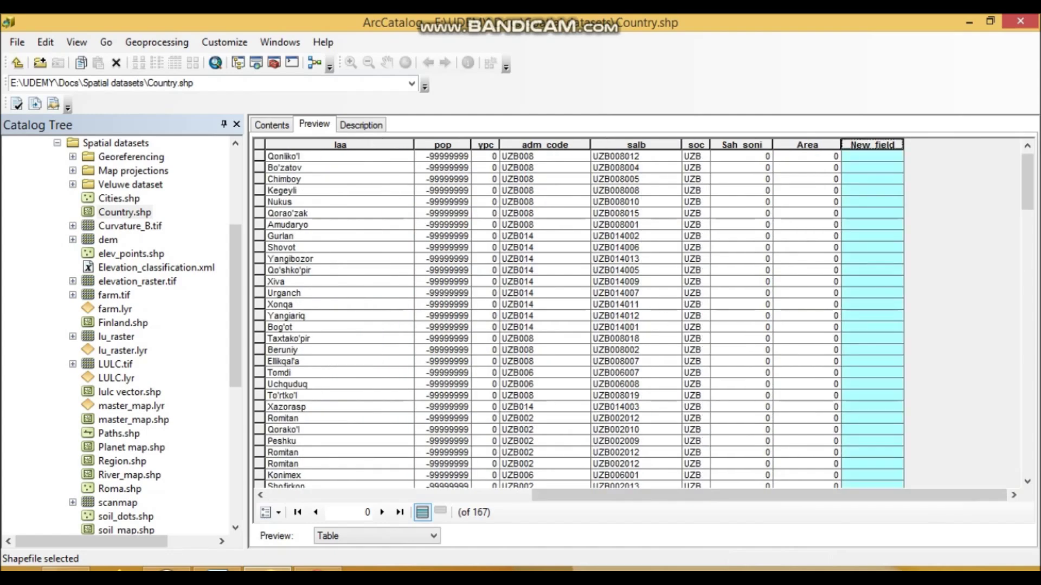
key(alt+Tab)
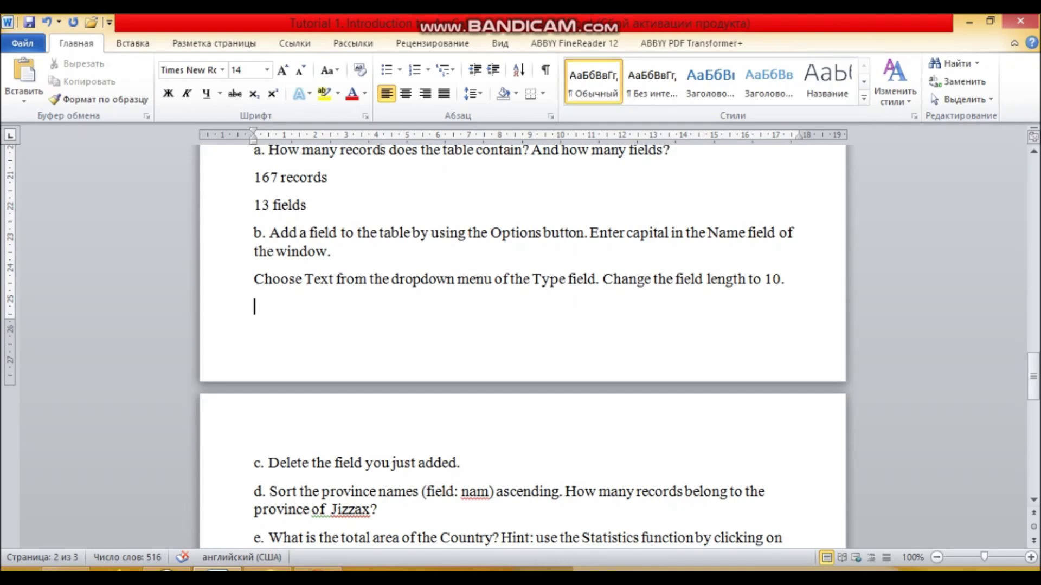
key(ctrl+v)
key(shift+Left)
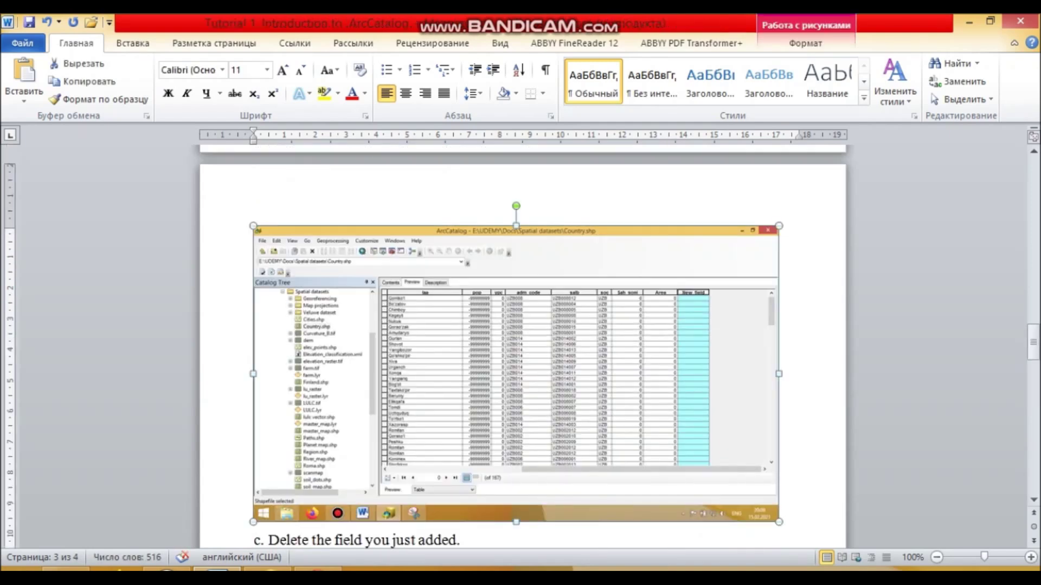
- Switch to ArcCatalog and delete the New_field column from the Country.shp table
scroll(520, 347, down, 8)
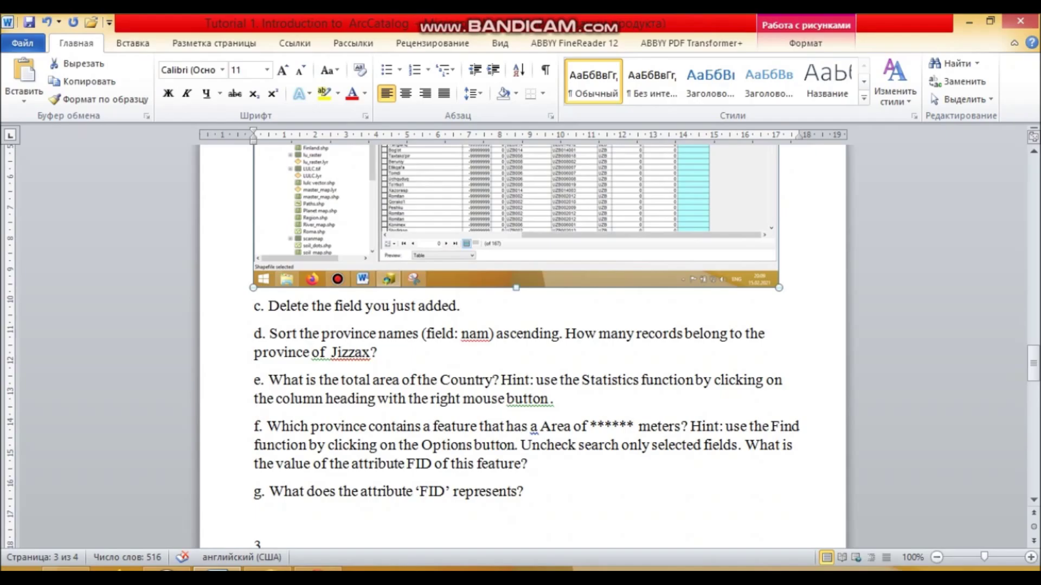
click(267, 568)
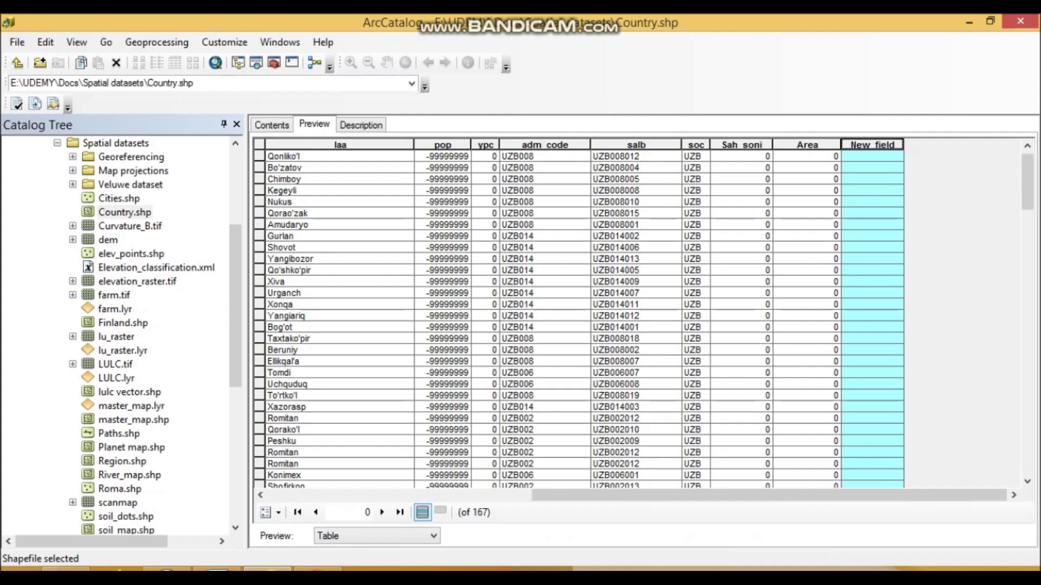
right_click(864, 144)
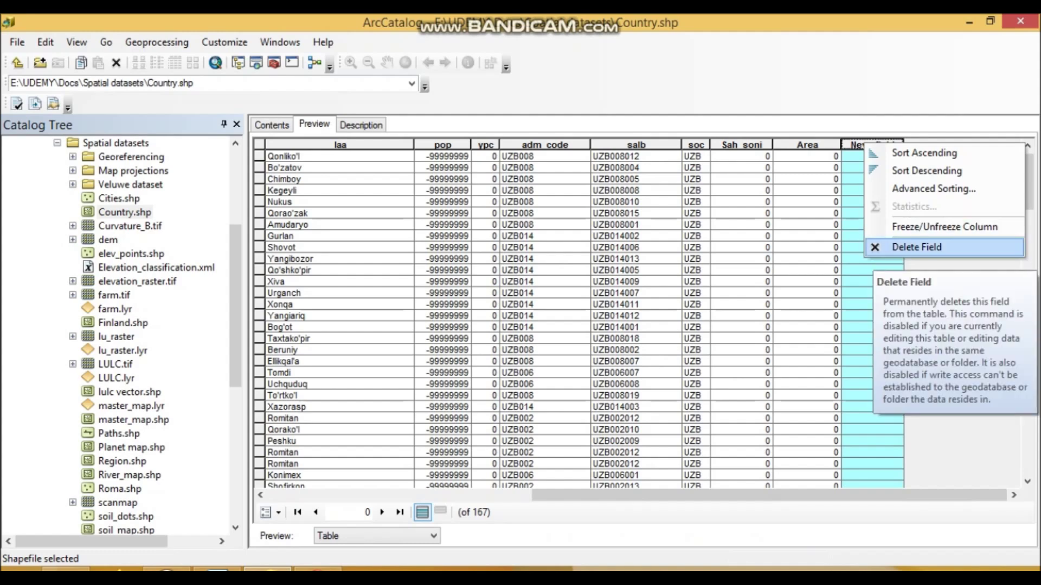
click(916, 247)
click(601, 363)
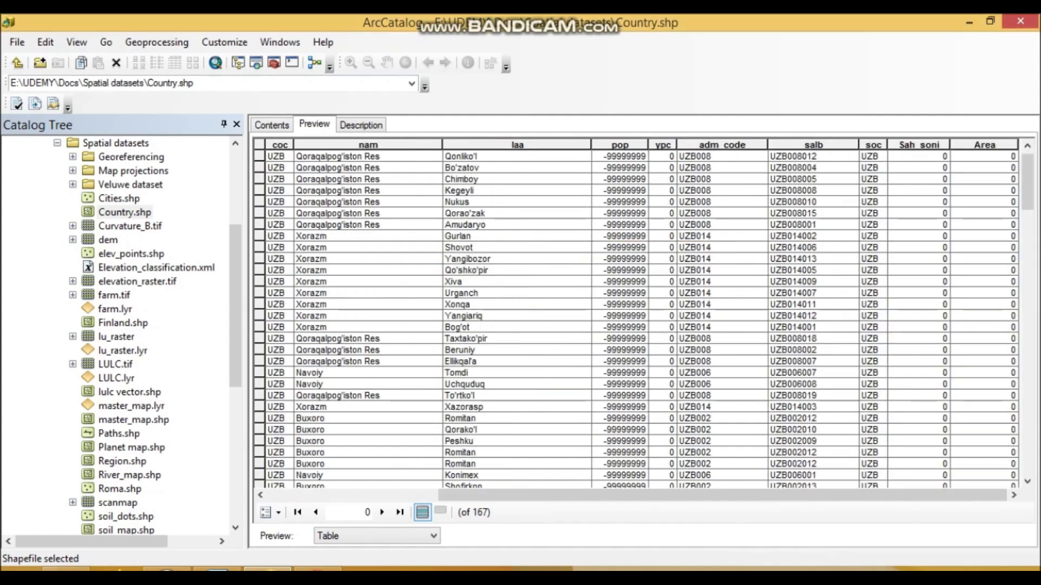
- Capture the Delete Field option shown for the Area column in ArcCatalog and paste the screenshot below question c in Word
click(219, 570)
scroll(523, 347, down, 3)
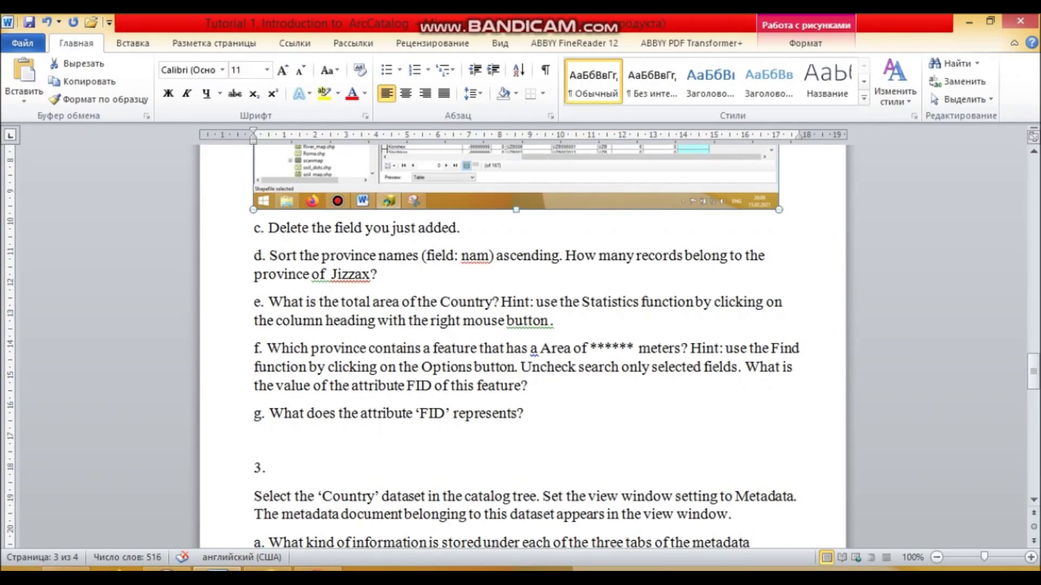
key(alt+Tab)
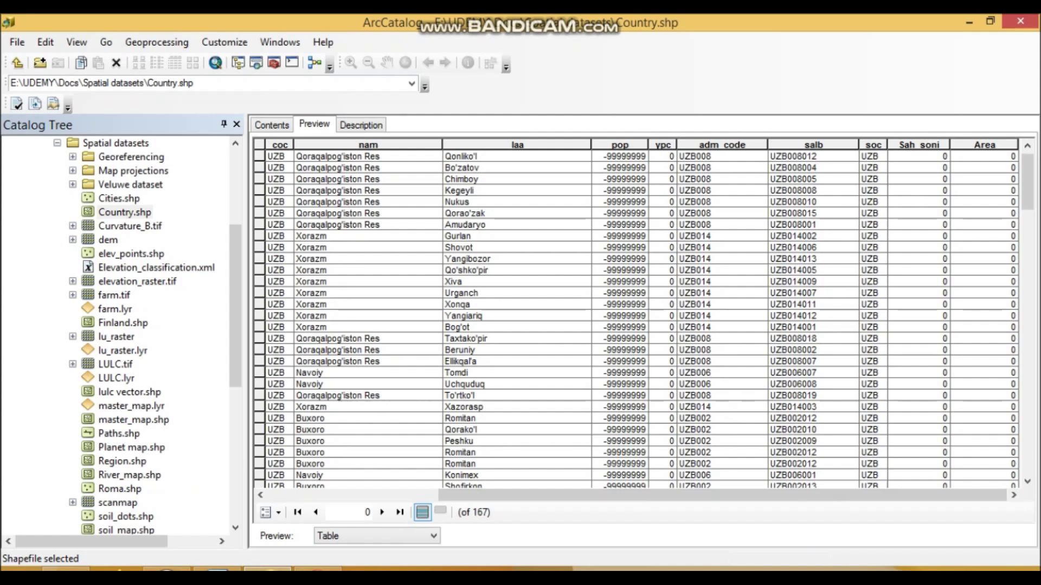
right_click(985, 145)
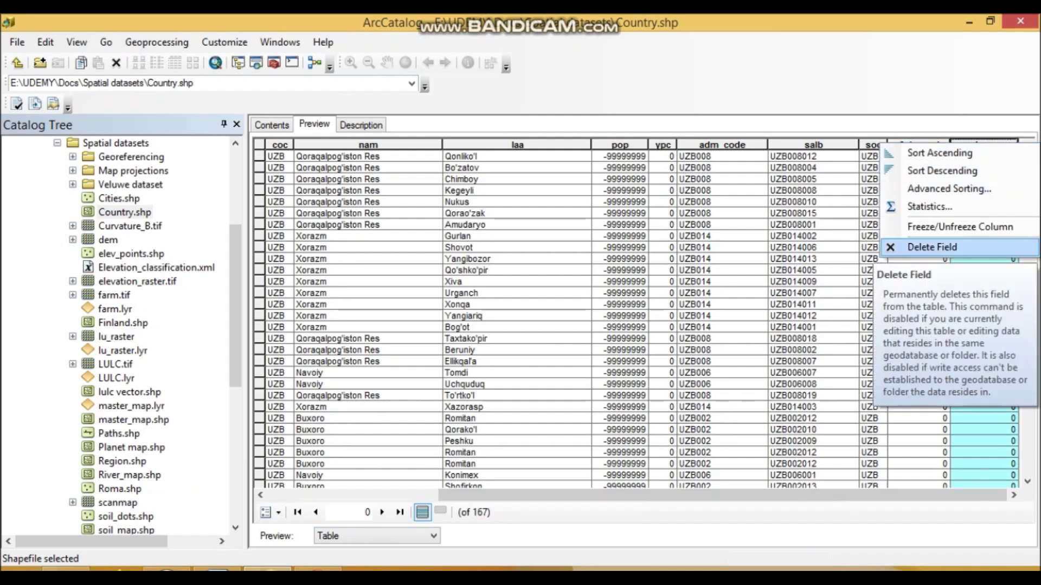
click(215, 569)
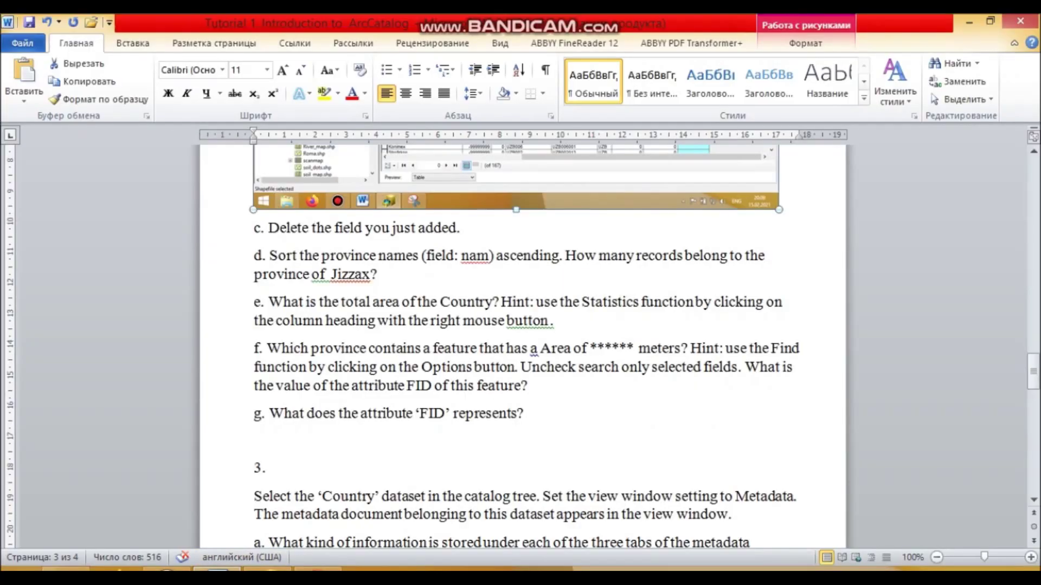
click(460, 228)
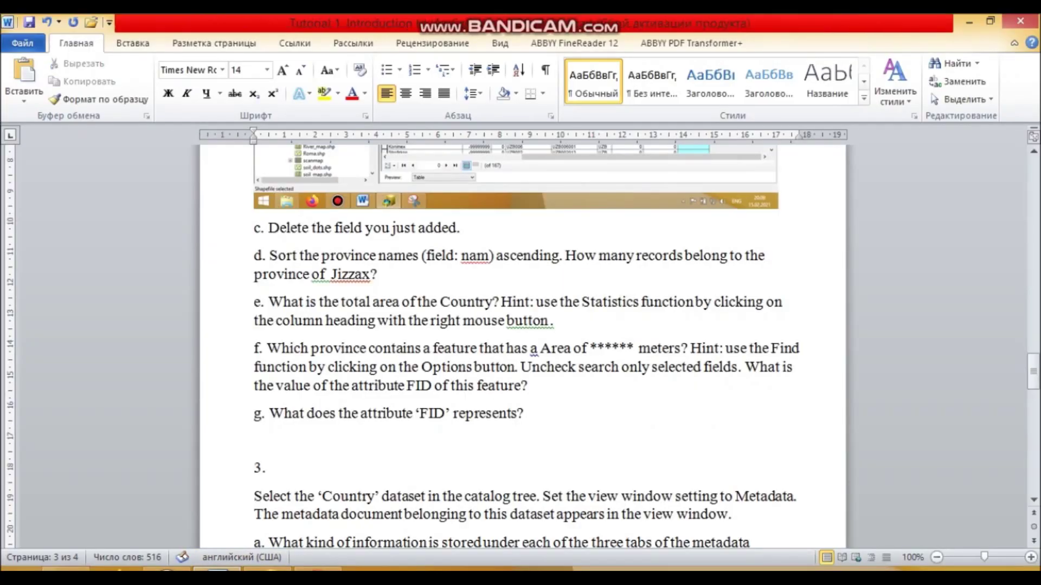
key(Return)
key(ctrl+v)
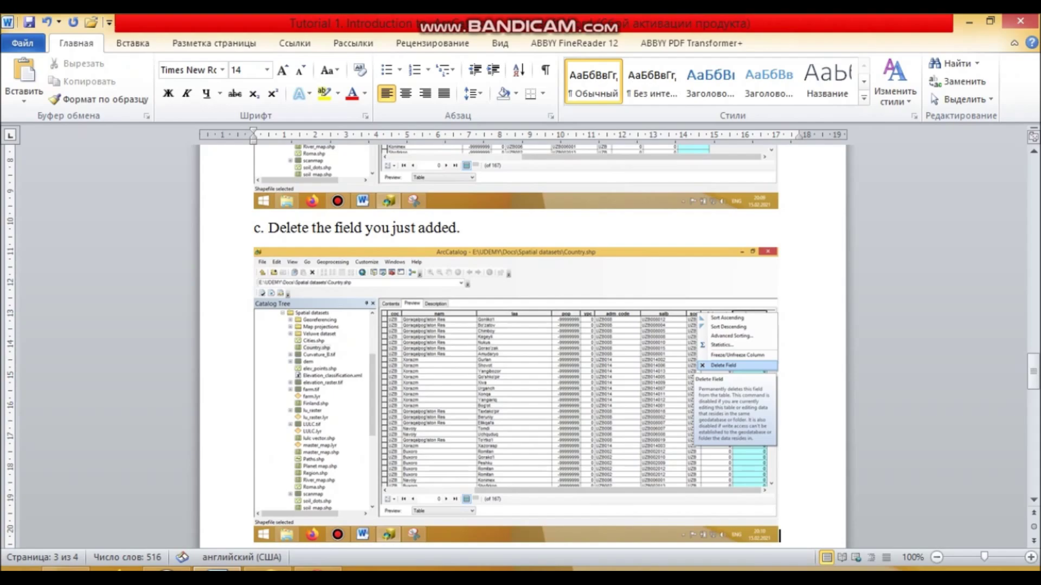
- Insert an empty answer line below question d in the Word document
scroll(521, 347, down, 5)
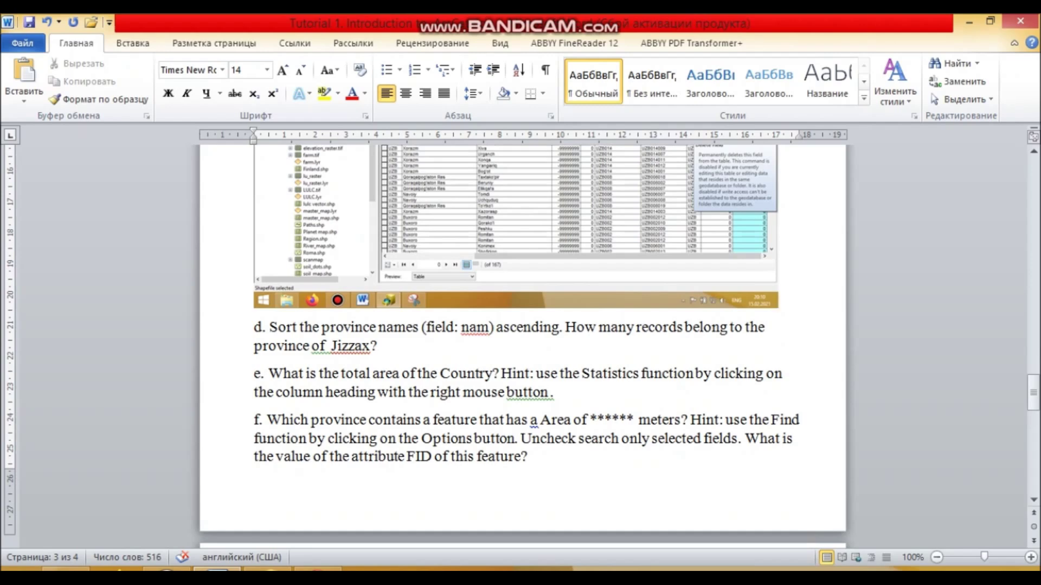
click(378, 346)
key(Return)
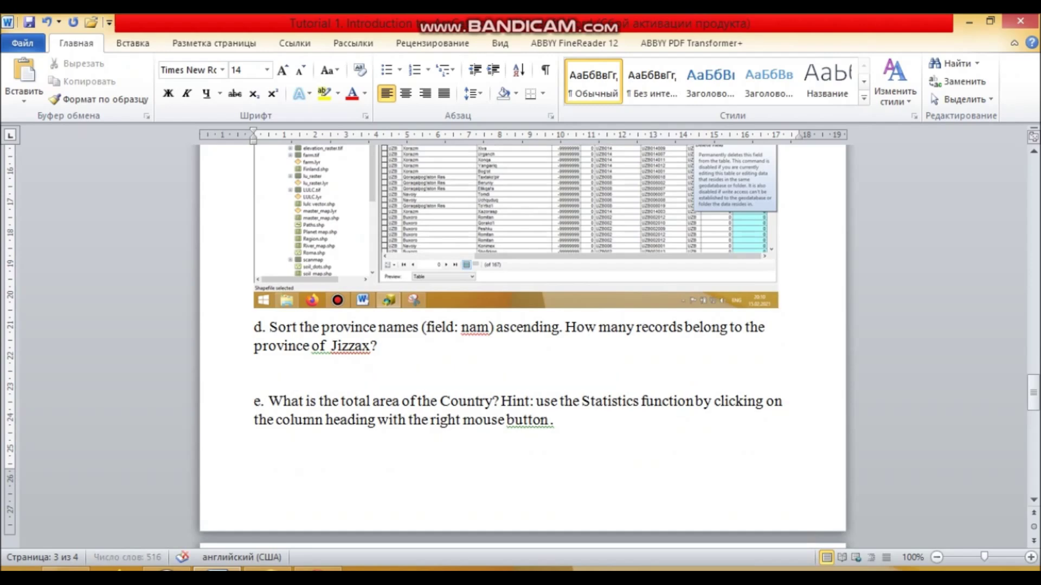
- Switch to ArcCatalog and sort the nam column of the Country.shp table in ascending order
key(alt+Tab)
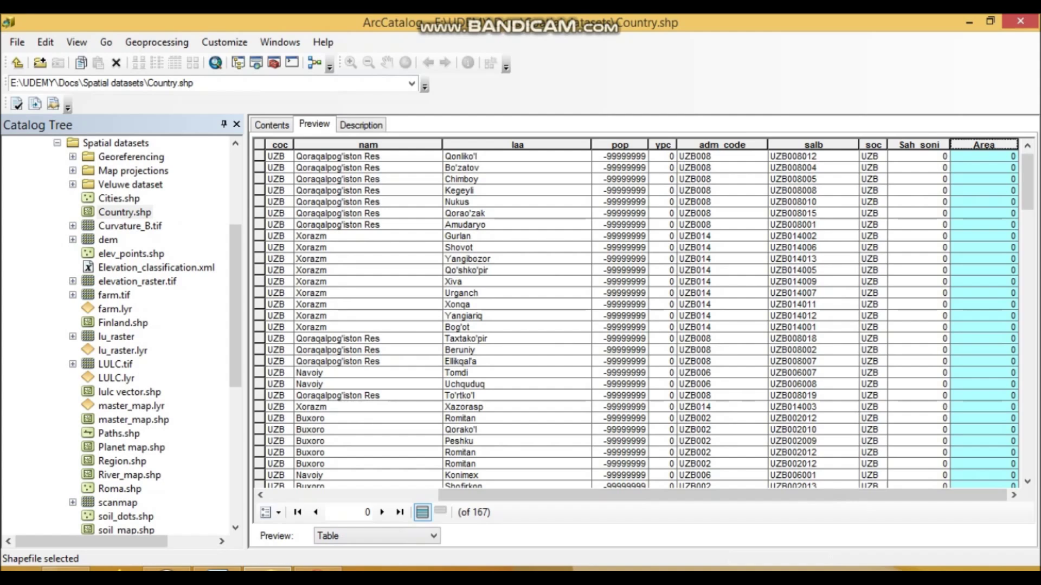
click(368, 144)
drag(723, 495, 552, 495)
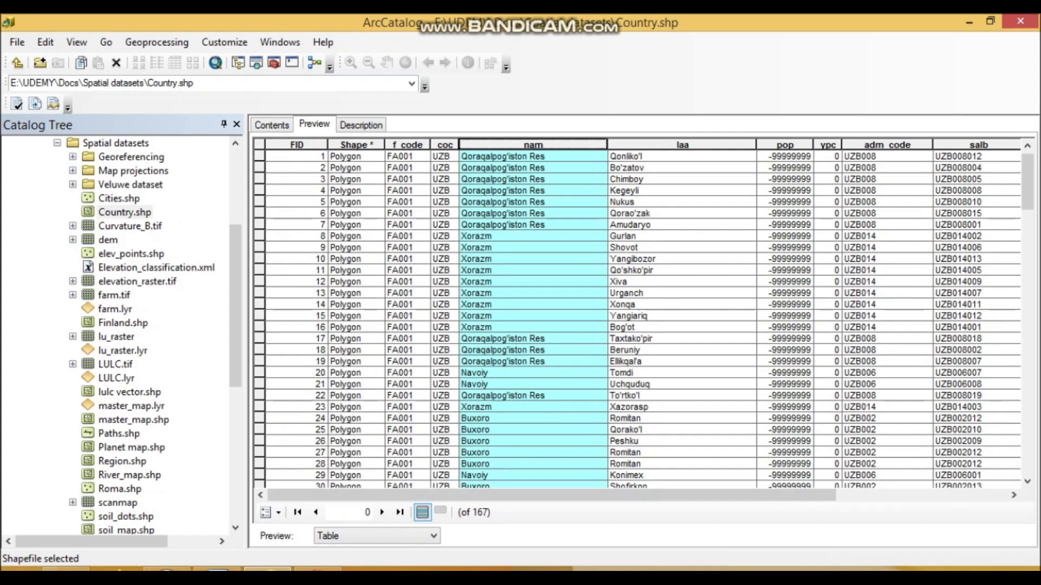
right_click(491, 144)
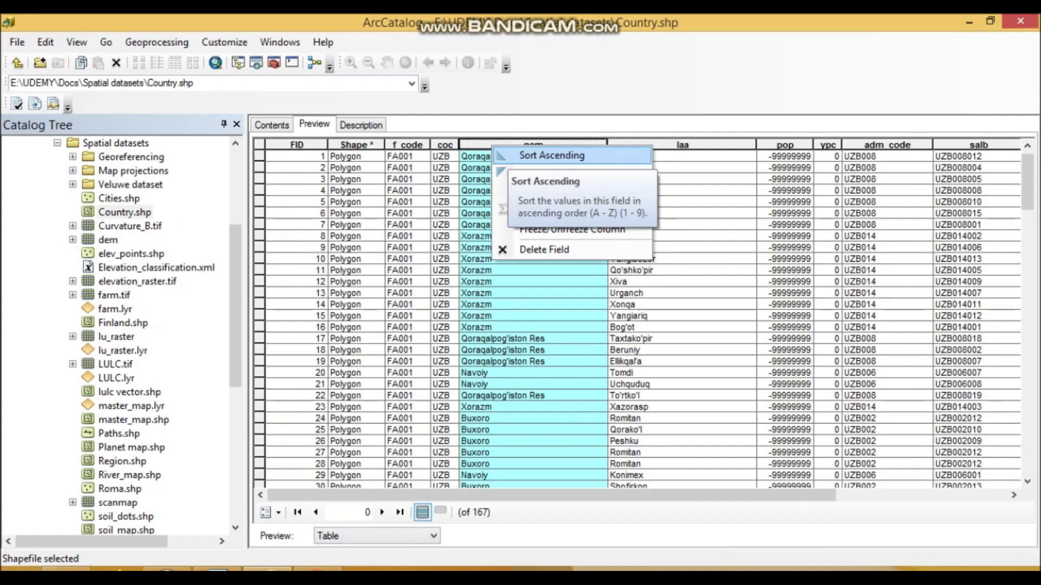
click(552, 155)
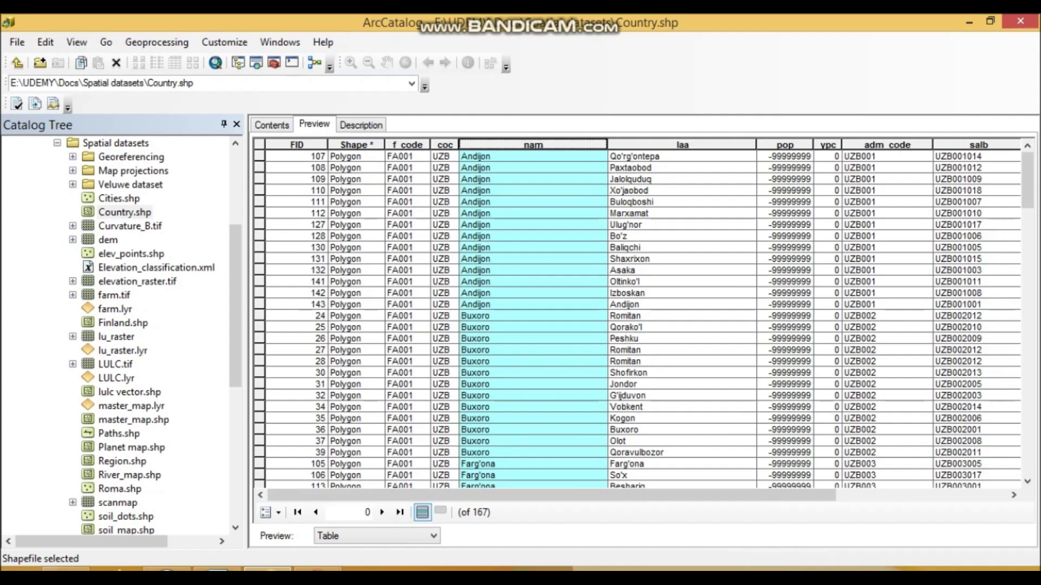
- Find the Jizzax records in the sorted table and select the nam cell of the first one
scroll(639, 319, down, 14)
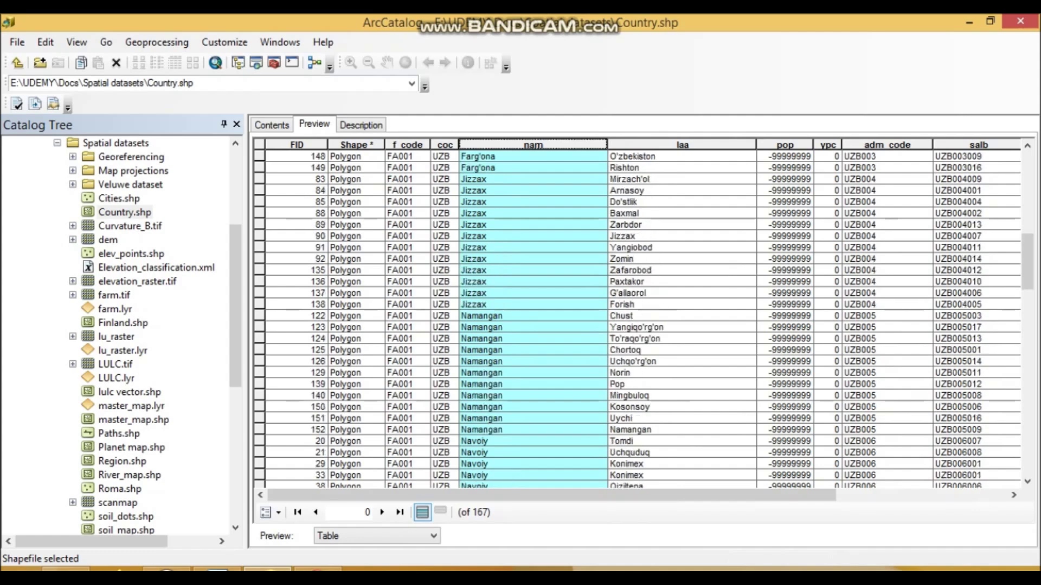
click(533, 191)
scroll(533, 202, up, 1)
click(532, 213)
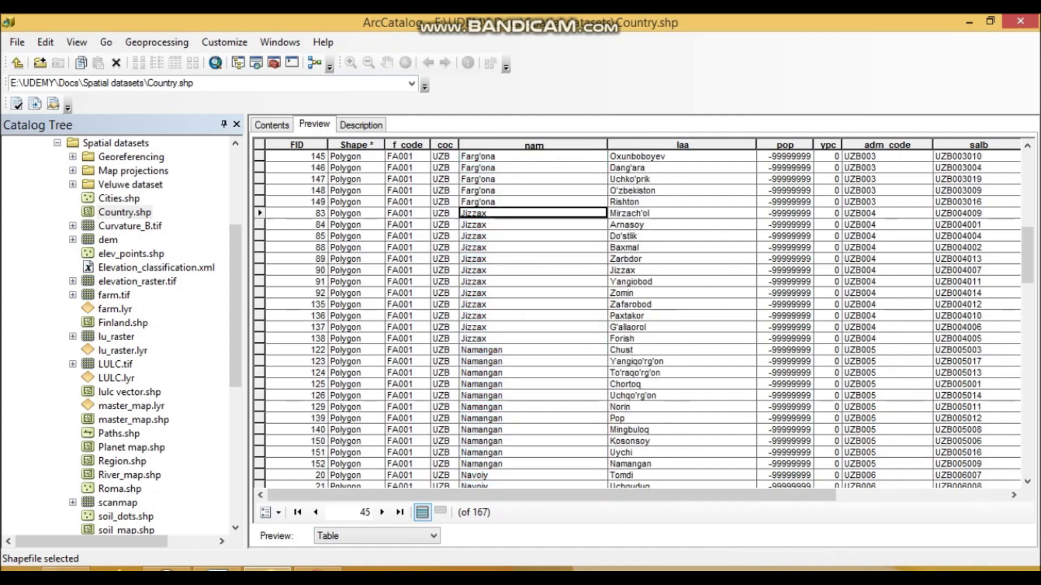
- Snip the Jizzax rows of the table, paste the picture below question d in Word, and answer "13 records"
click(217, 569)
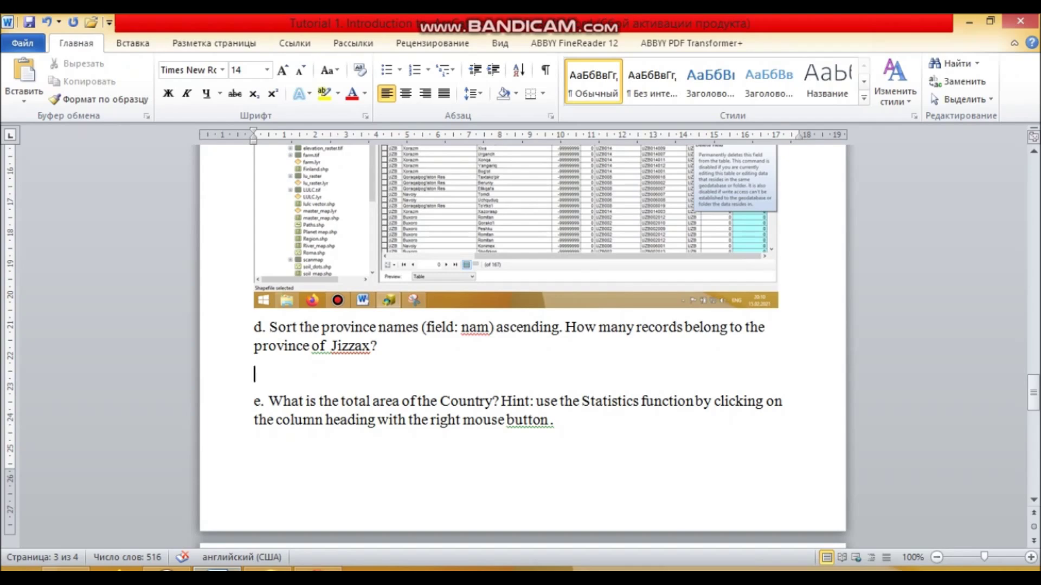
click(318, 568)
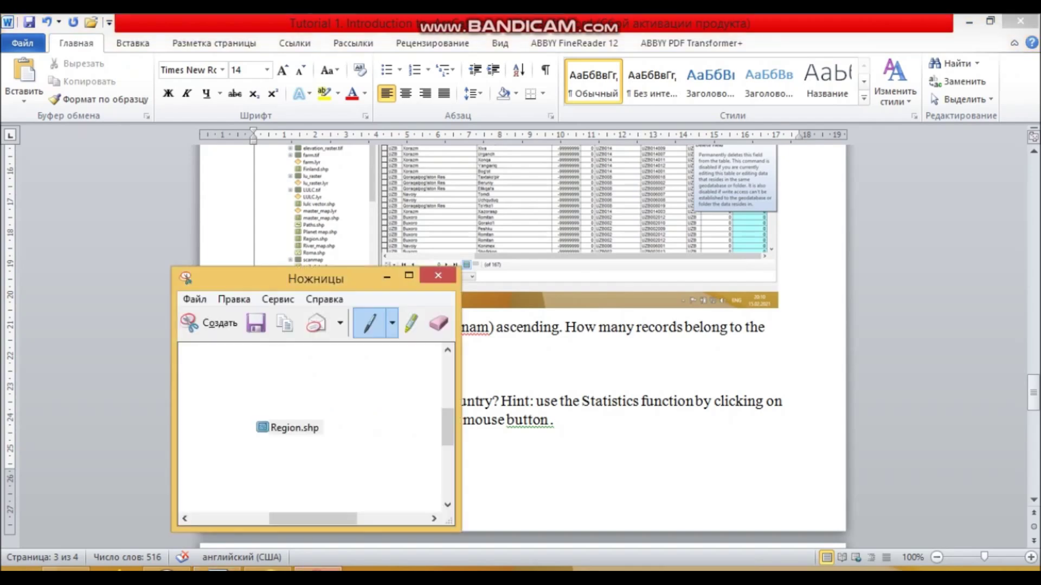
click(217, 569)
click(317, 569)
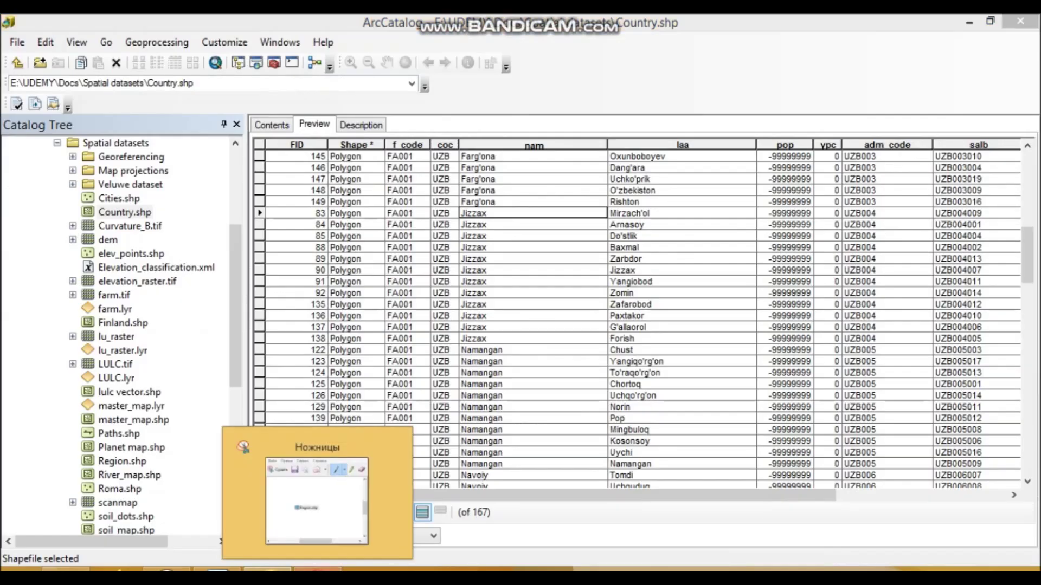
click(212, 323)
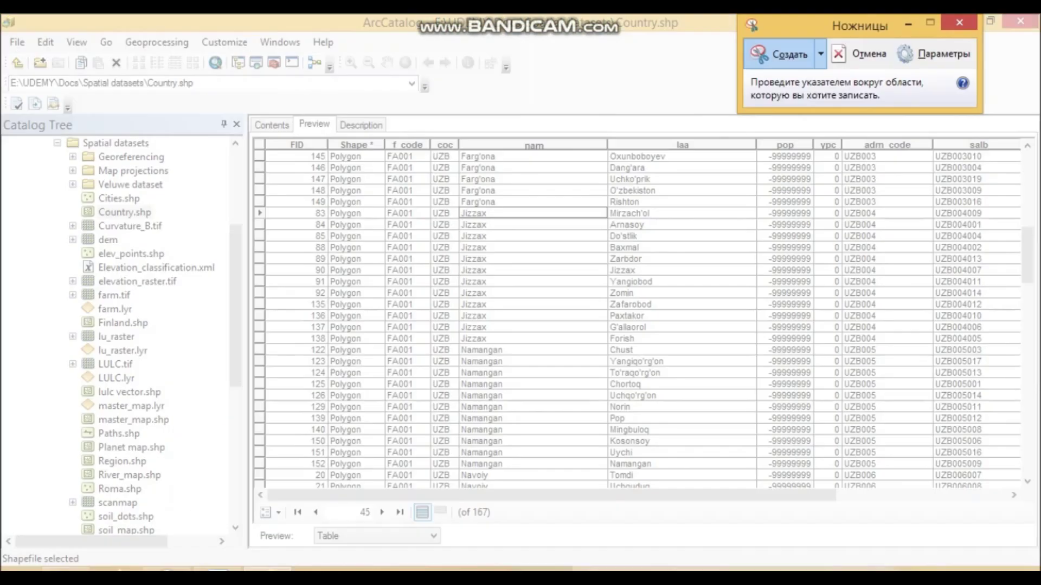
drag(287, 189, 726, 355)
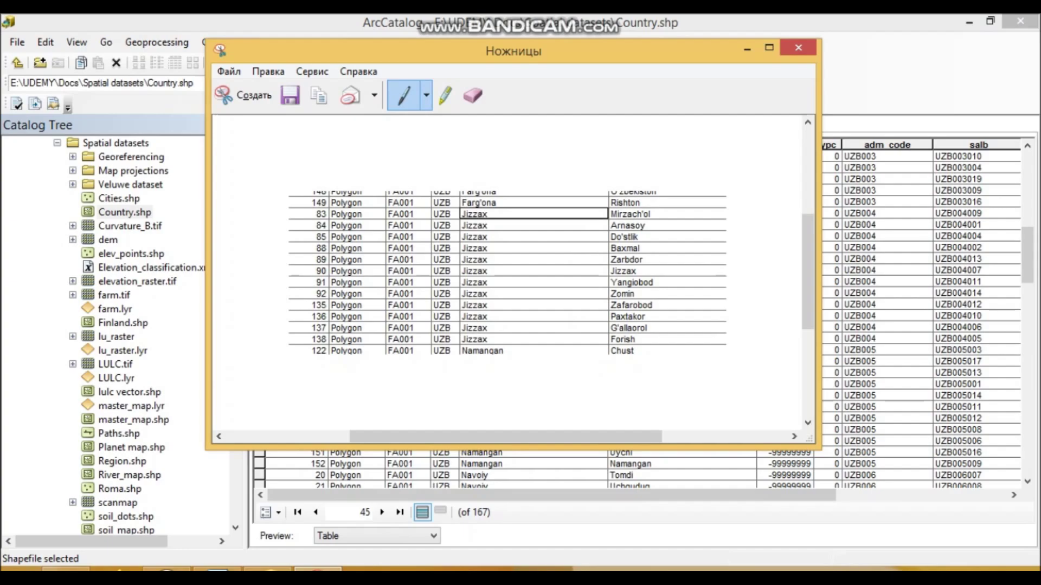
right_click(452, 257)
click(488, 287)
click(217, 570)
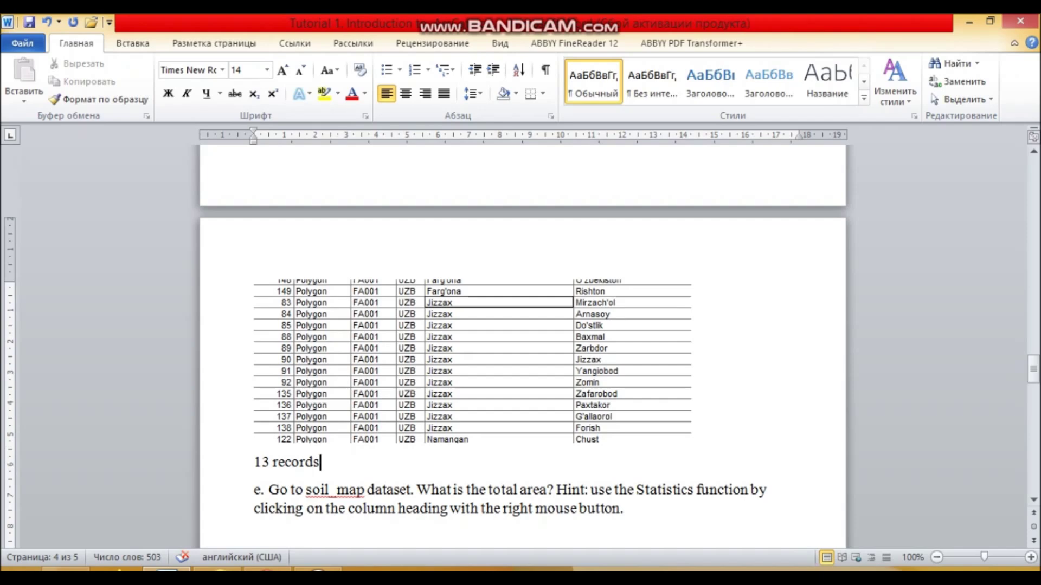
- Read question e in Word and select the soil_map.shp dataset in ArcCatalog's catalog tree
click(318, 569)
key(alt+Tab)
scroll(522, 347, down, 3)
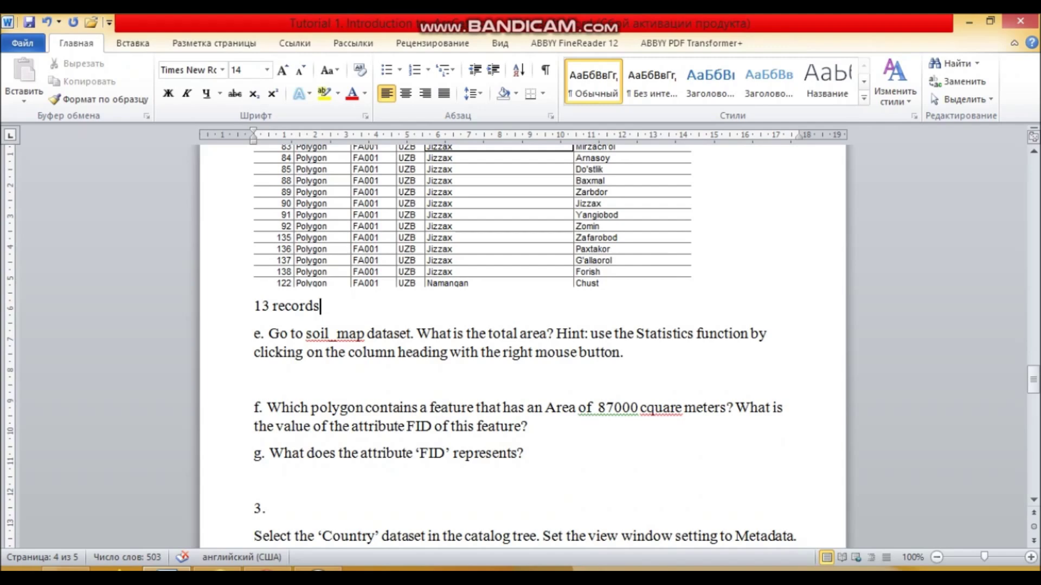
key(alt+Tab)
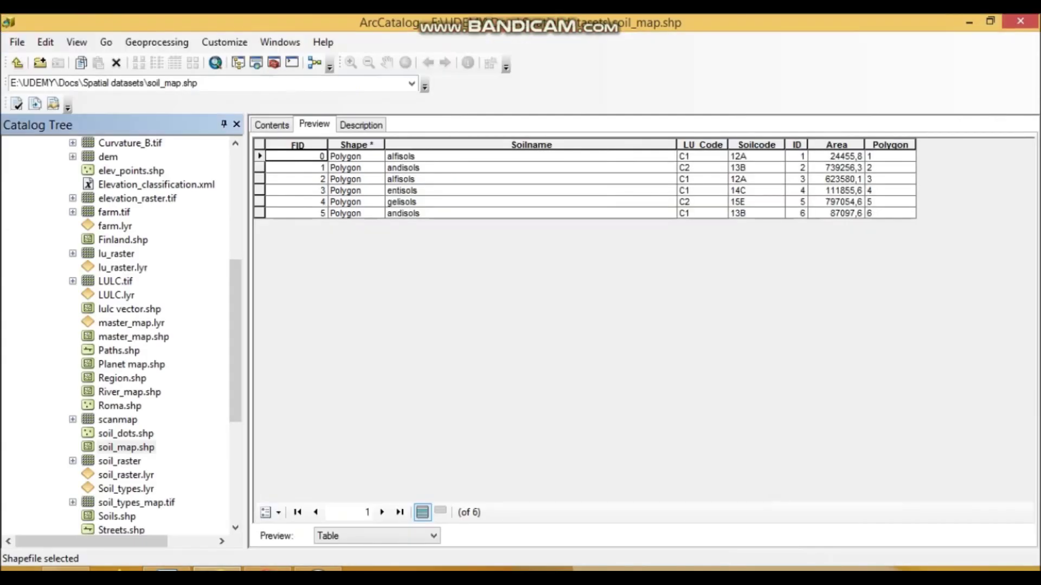
click(126, 447)
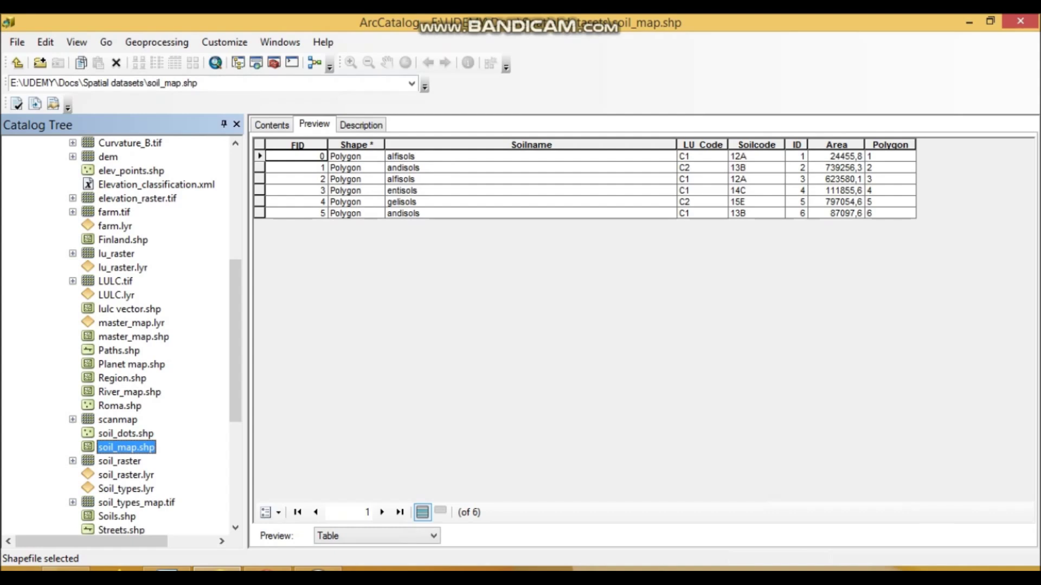
- Display the statistics of the Area column and highlight the Sum line
click(835, 144)
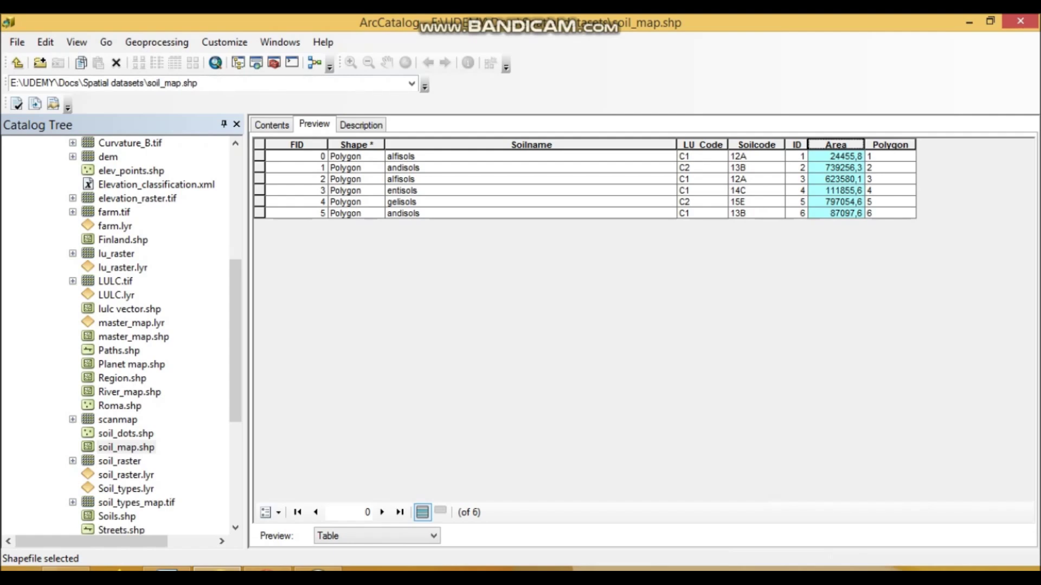
right_click(828, 145)
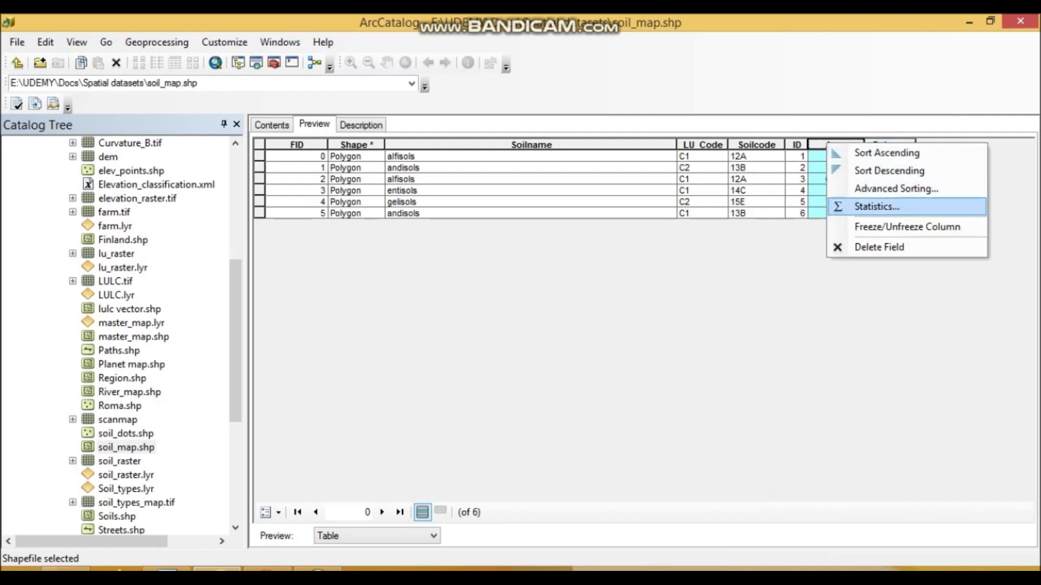
click(877, 207)
drag(352, 301, 277, 301)
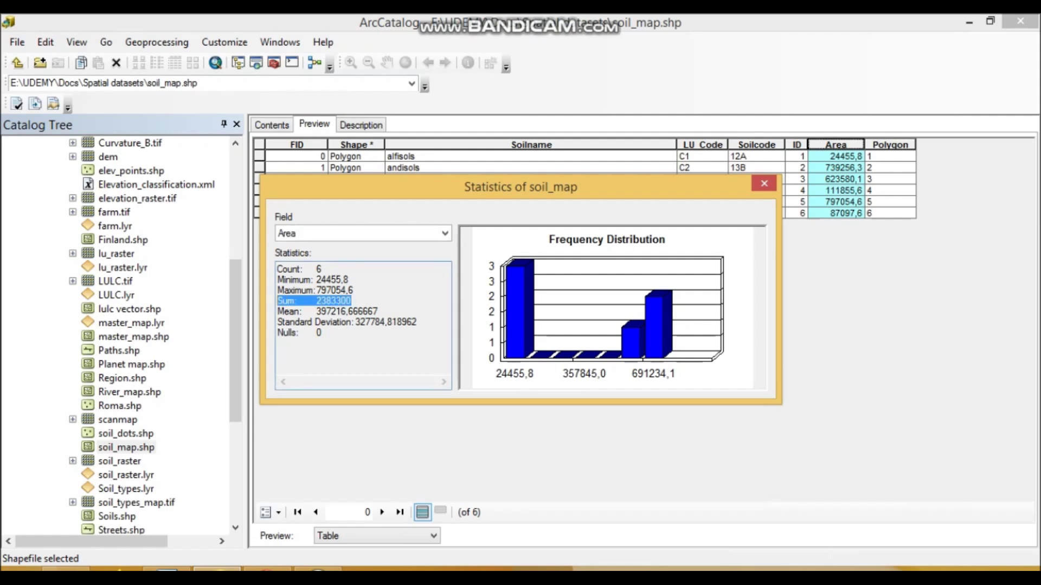
- Paste a screenshot of the Area statistics window into the empty line under question e in Word
mouse_move(166, 570)
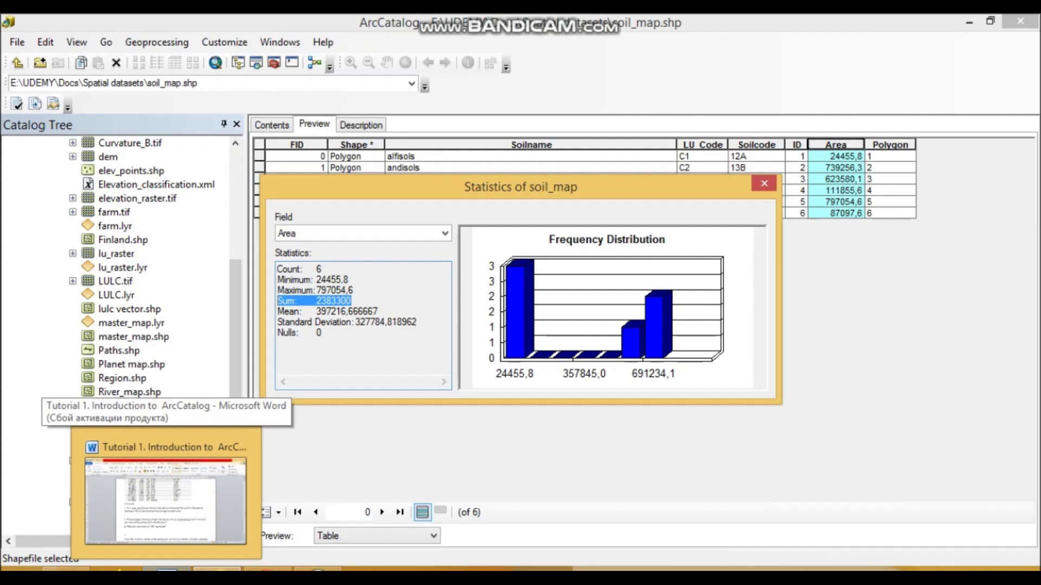
click(166, 569)
click(254, 380)
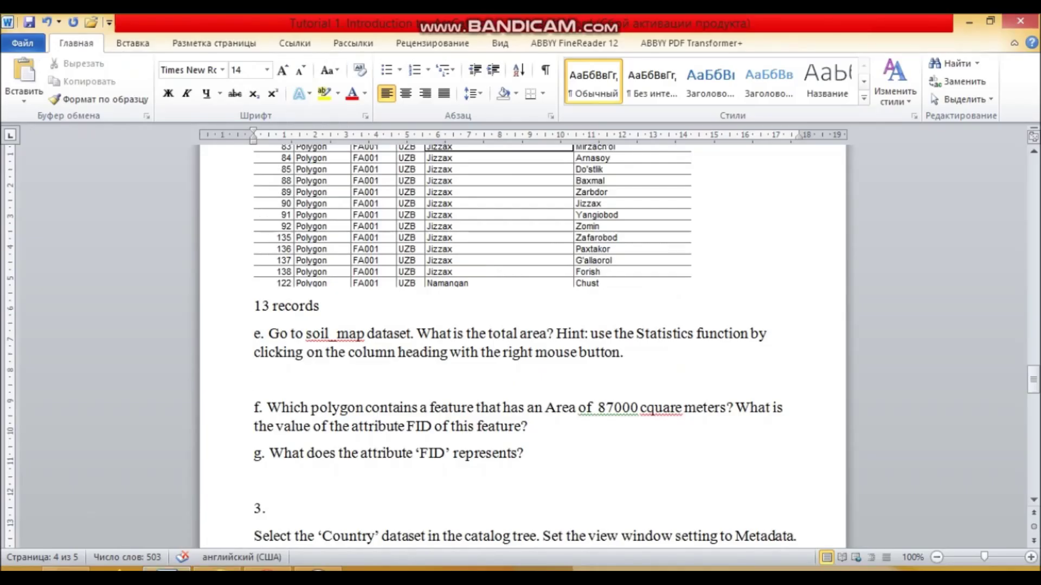
key(ctrl+v)
- Correct the misspelled word "cquare" to "square" in question f
scroll(521, 347, down, 5)
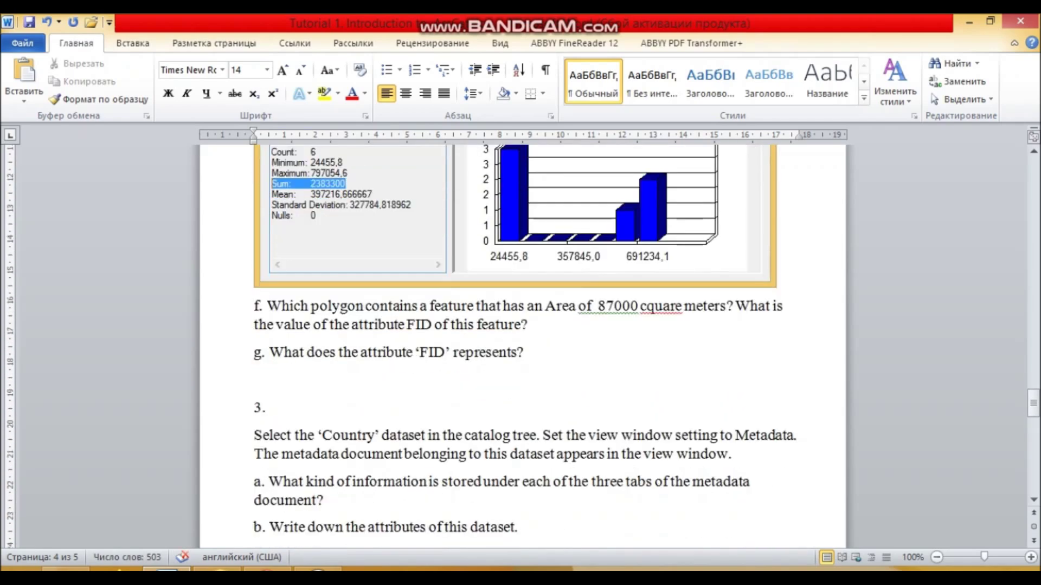
click(623, 307)
right_click(654, 307)
click(725, 247)
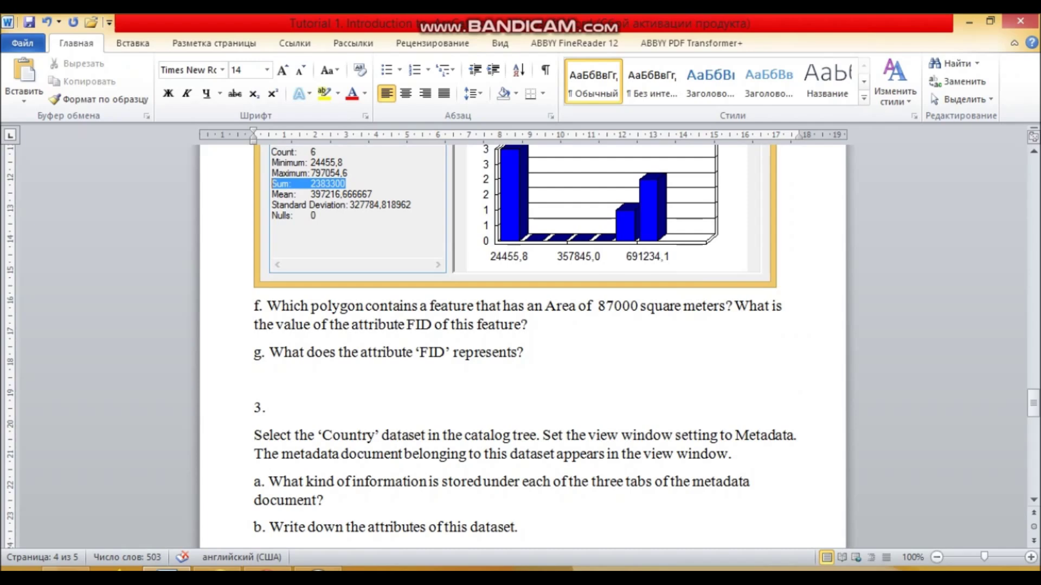
- Switch to ArcCatalog, close the statistics, sort the Area column ascending, and select the FID cell of the record with area 87097,6
click(217, 569)
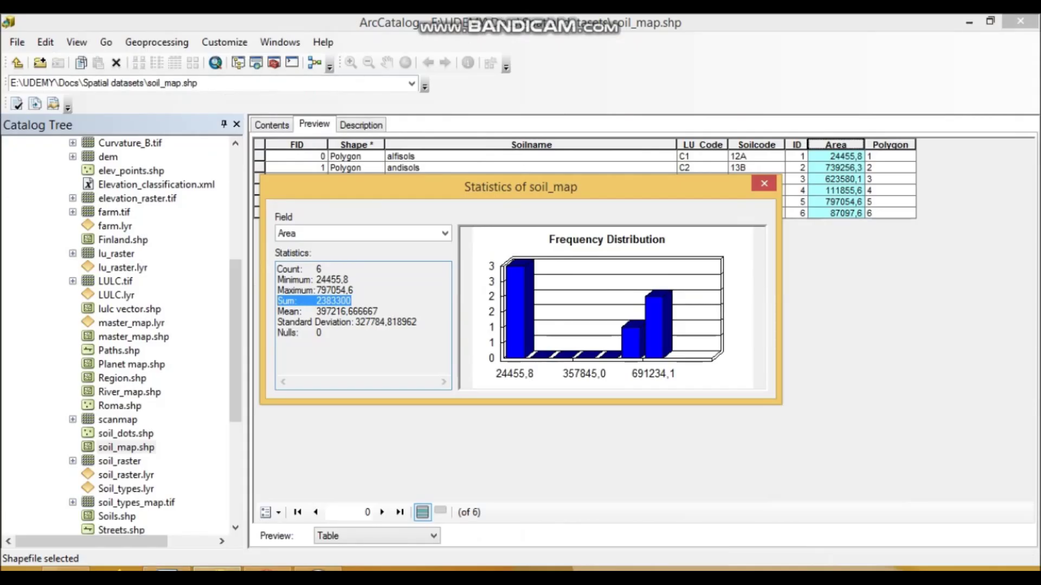
key(Escape)
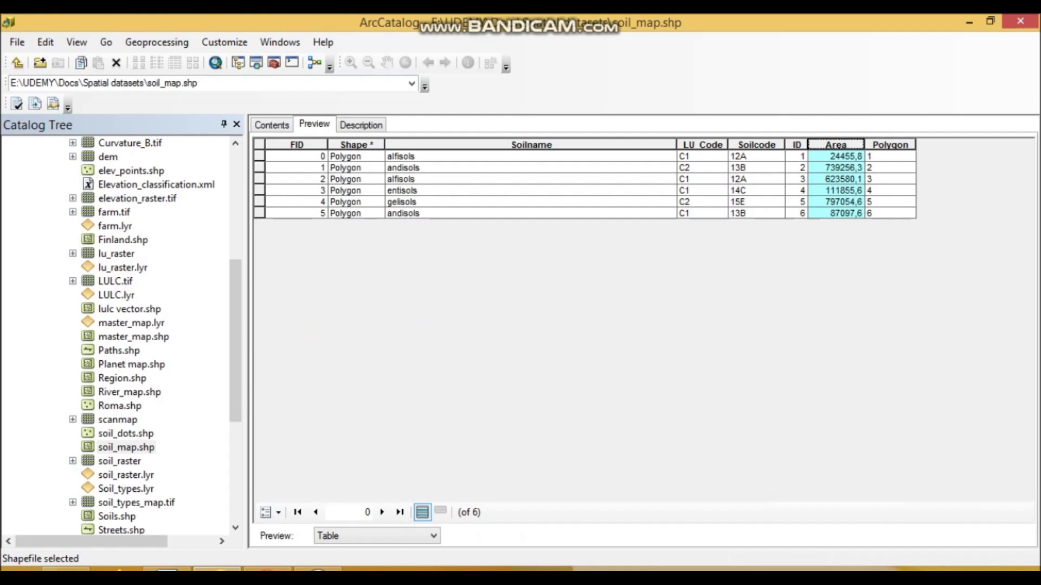
right_click(849, 144)
click(889, 152)
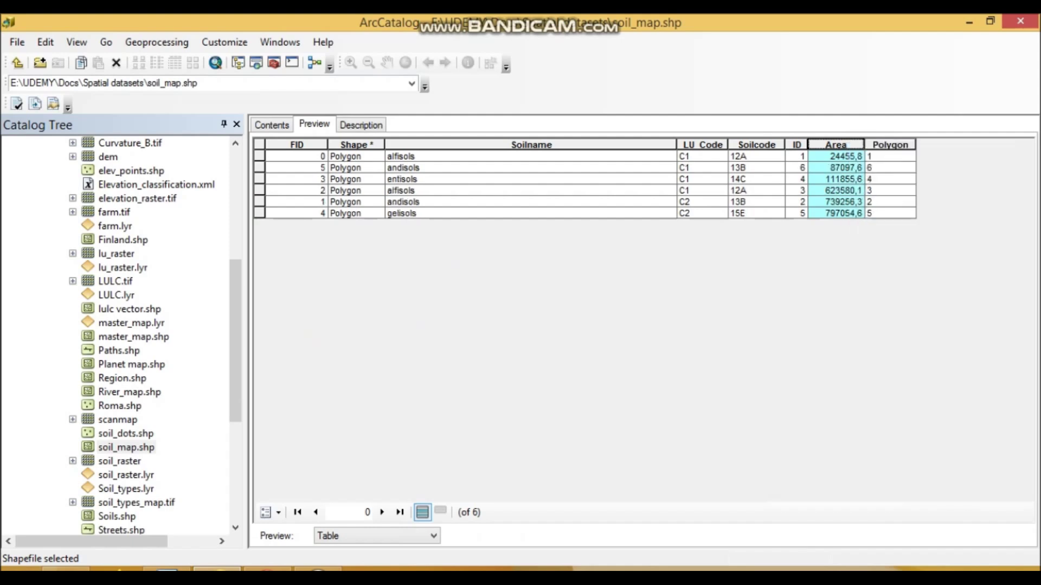
click(296, 168)
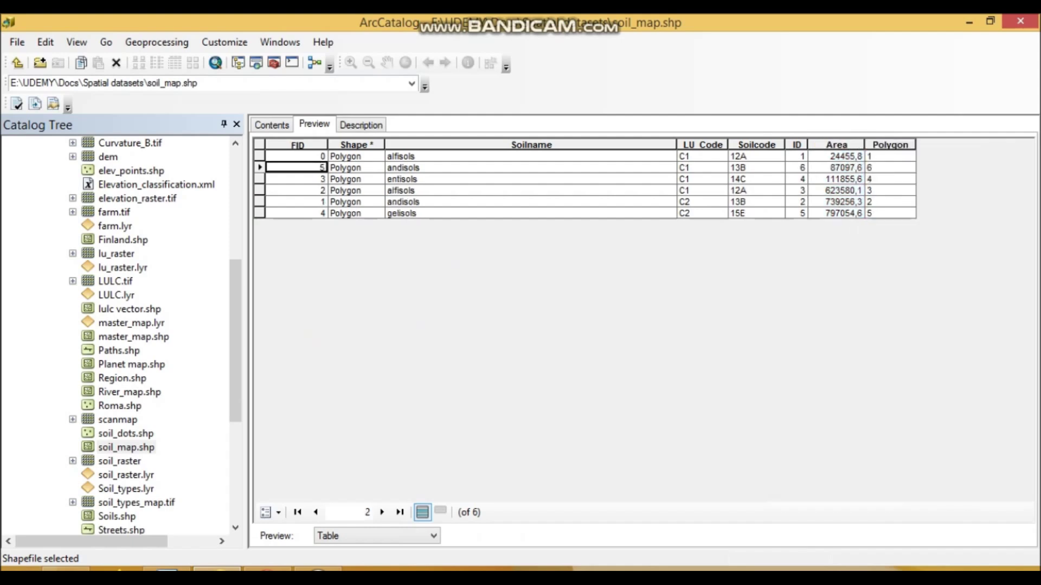
- Snip the selected andisols row and paste the picture on a new line below question f in Word
click(267, 568)
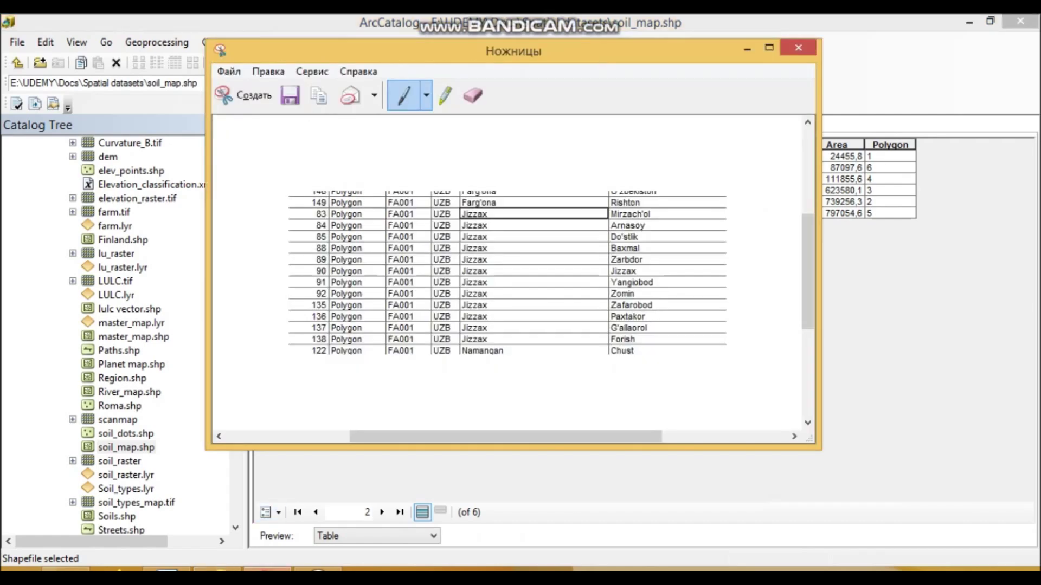
click(244, 93)
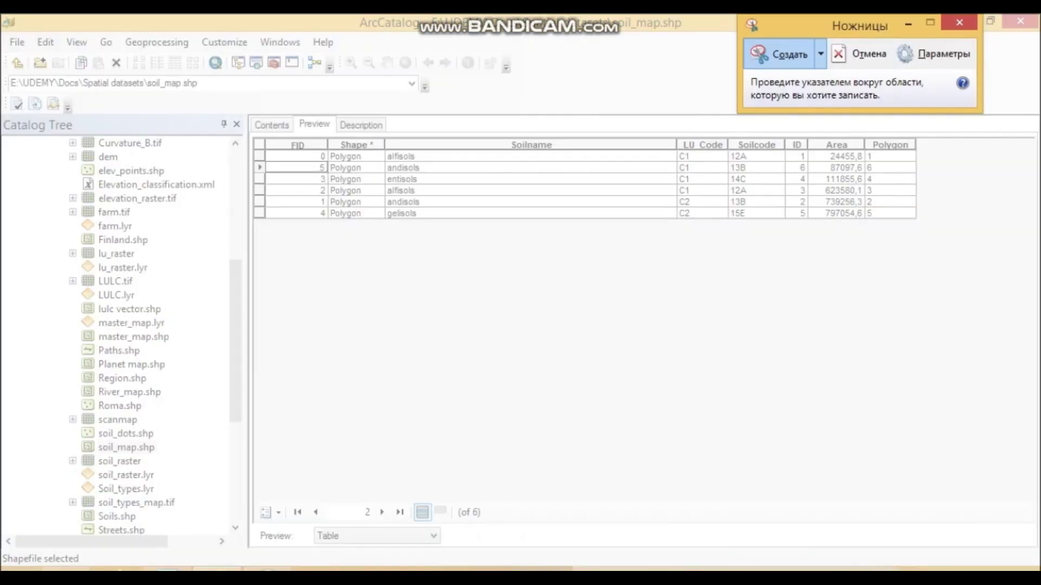
drag(253, 162, 916, 177)
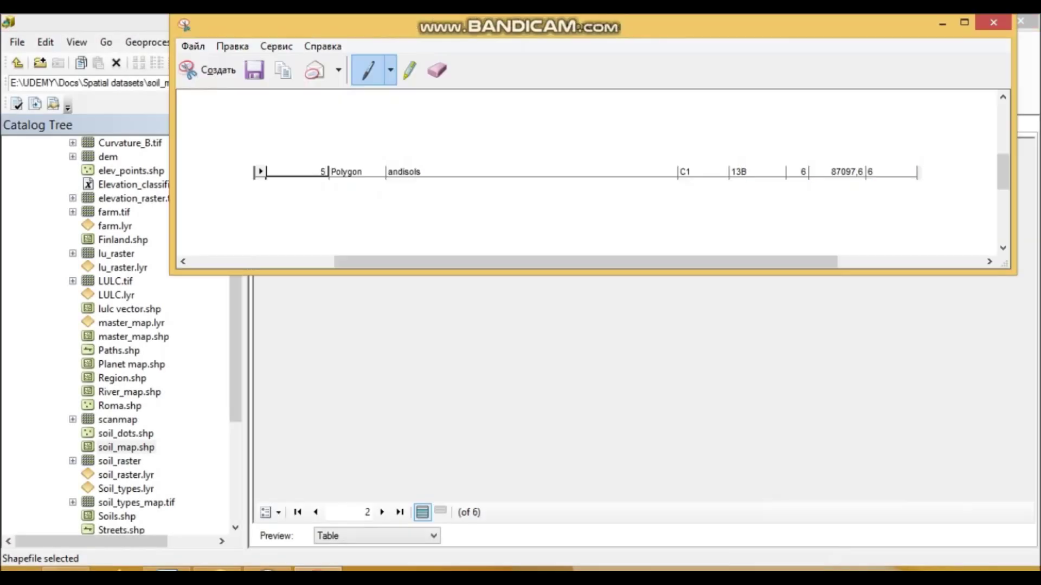
right_click(341, 172)
key(alt+Tab)
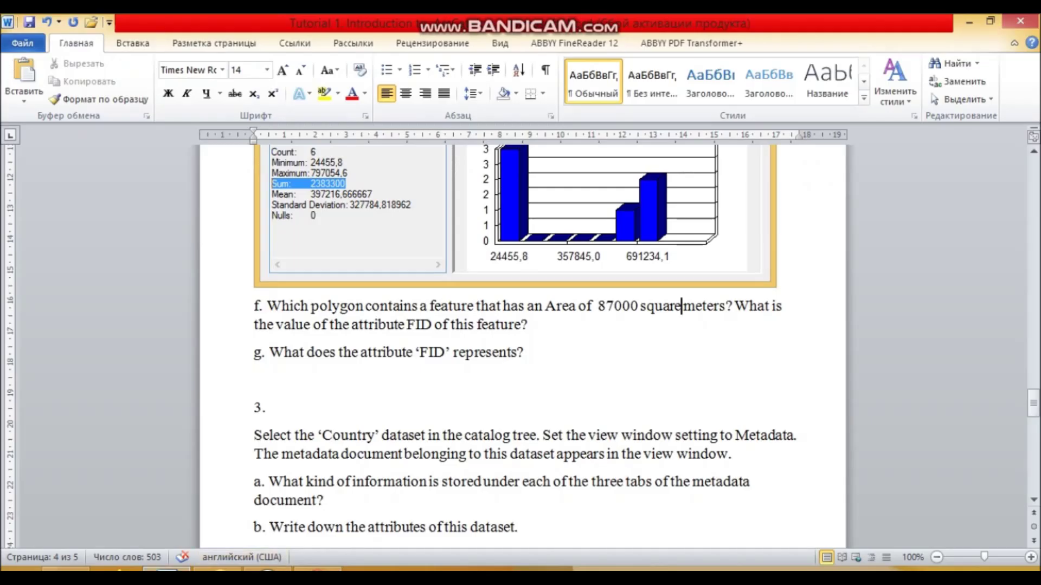
click(529, 325)
key(Return)
key(ctrl+v)
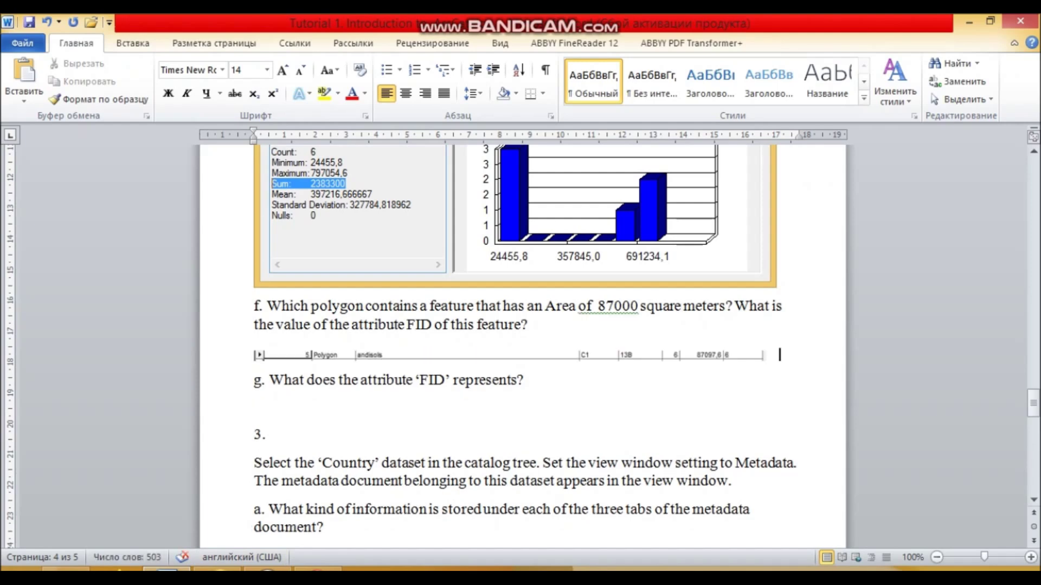
- Place the cursor on the empty line under question g, switch to ArcCatalog, and examine the FID and Shape columns of soil_map.shp
scroll(521, 347, down, 3)
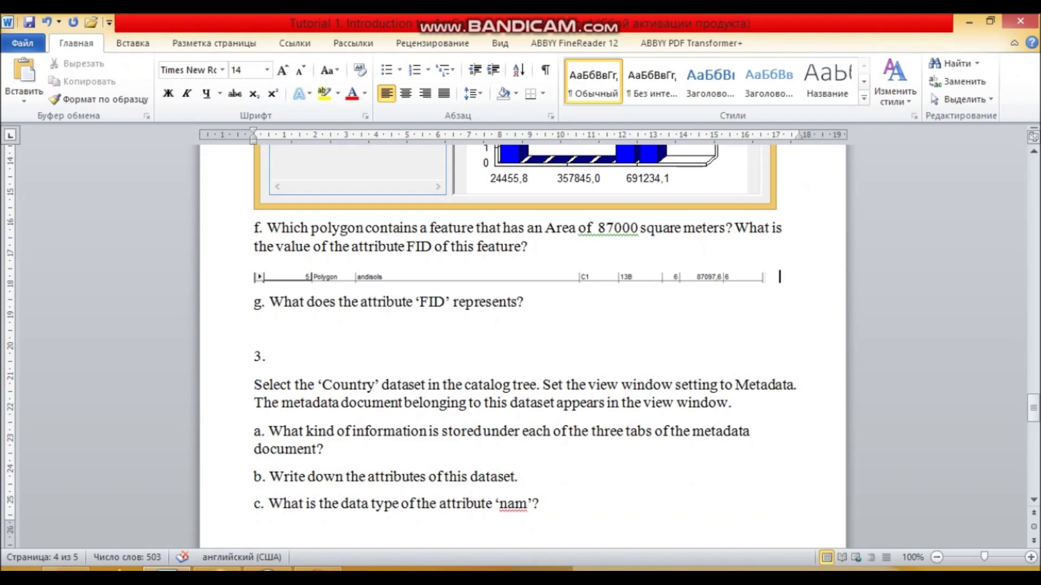
click(255, 330)
click(217, 568)
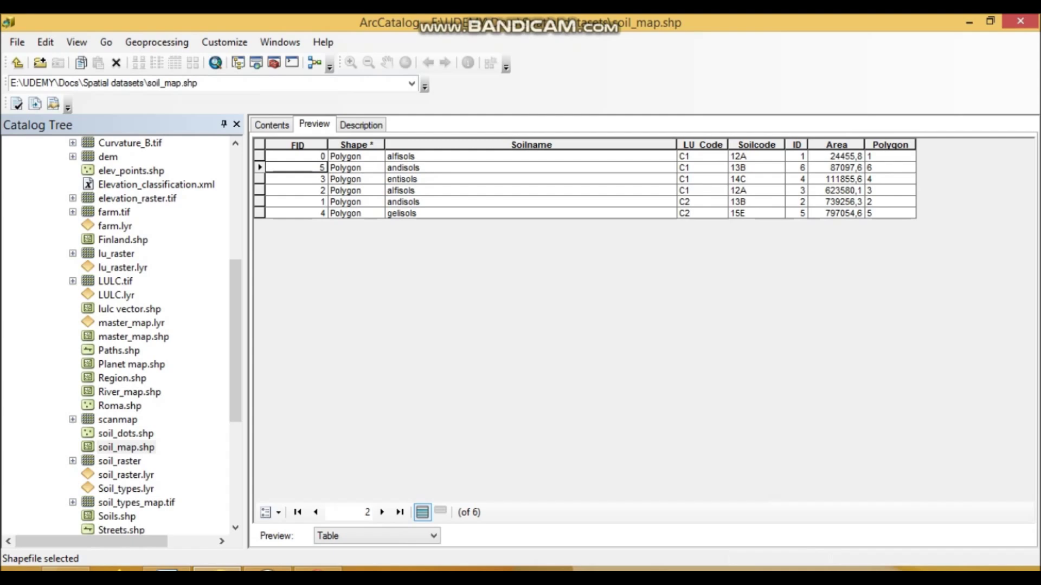
right_click(300, 144)
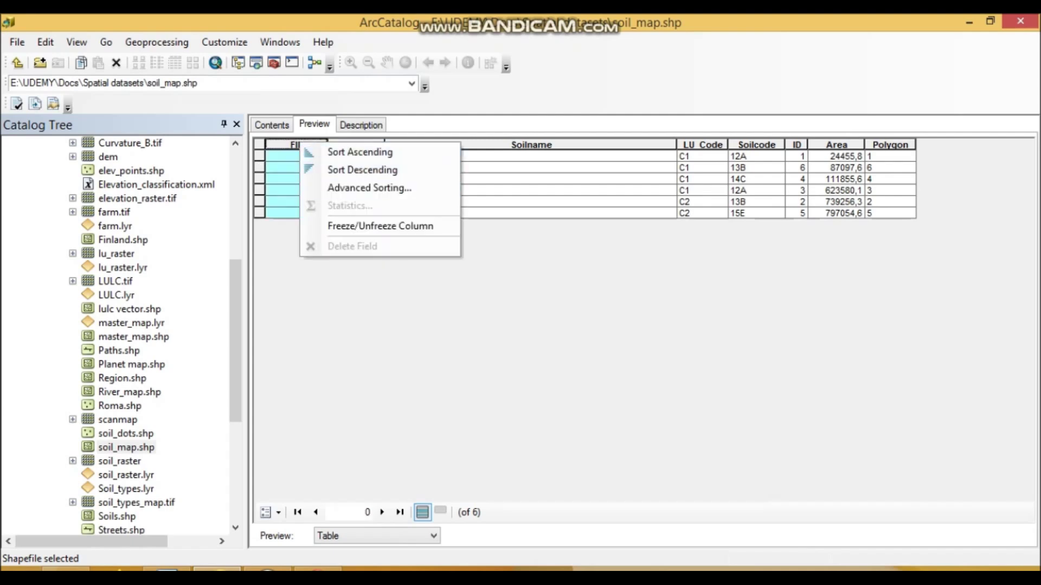
key(Escape)
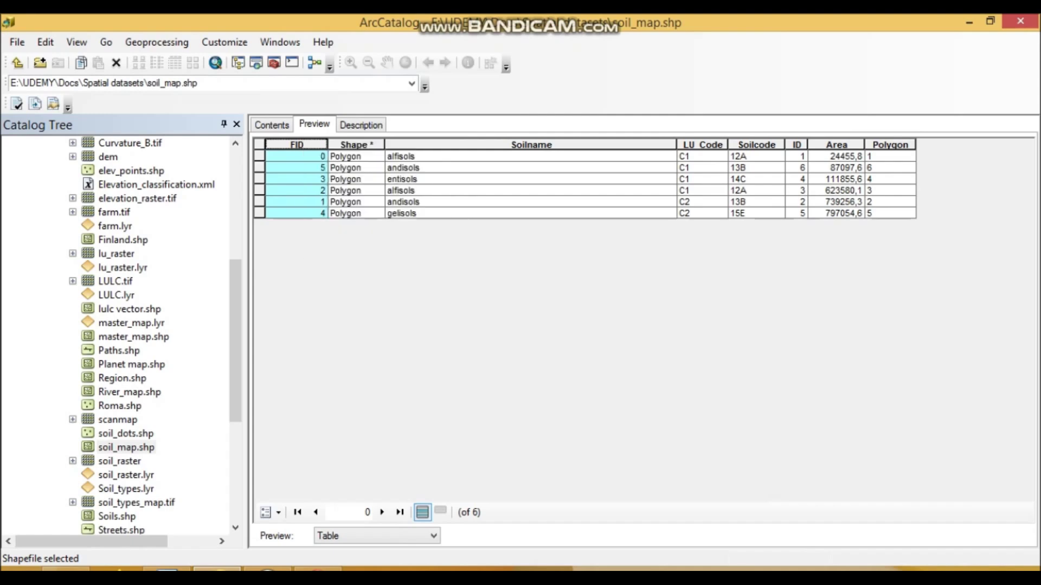
right_click(357, 144)
key(Escape)
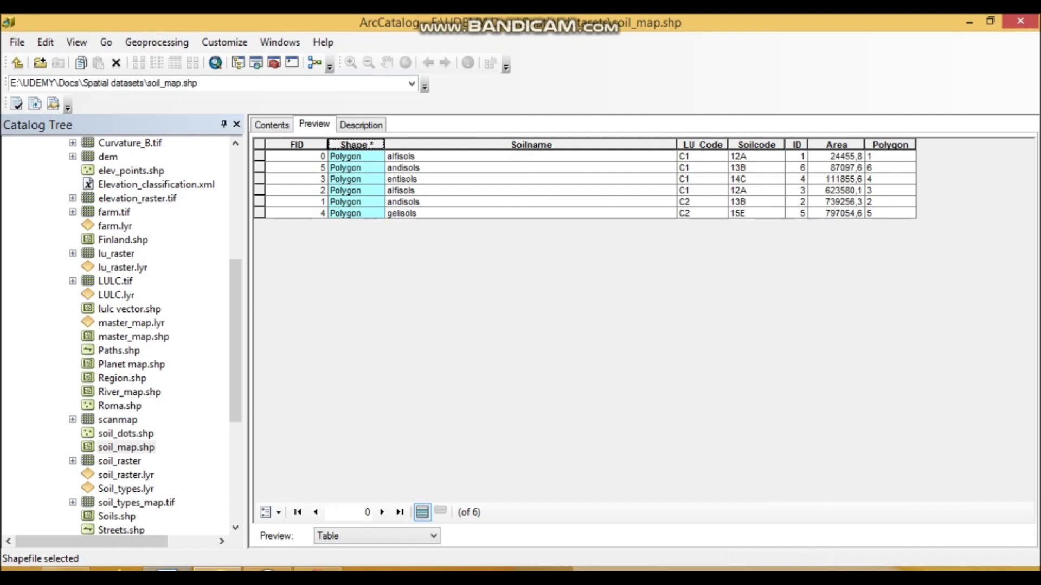
- Switch to Word and answer question g with "Identification number of vector objects."
mouse_move(166, 570)
click(166, 570)
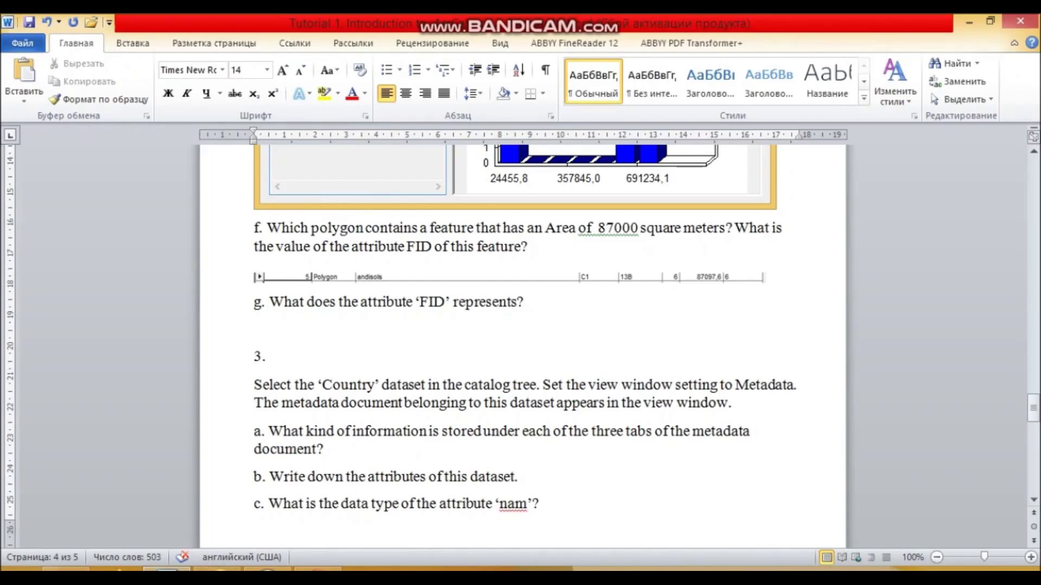
text(Identificationn mumber of v)
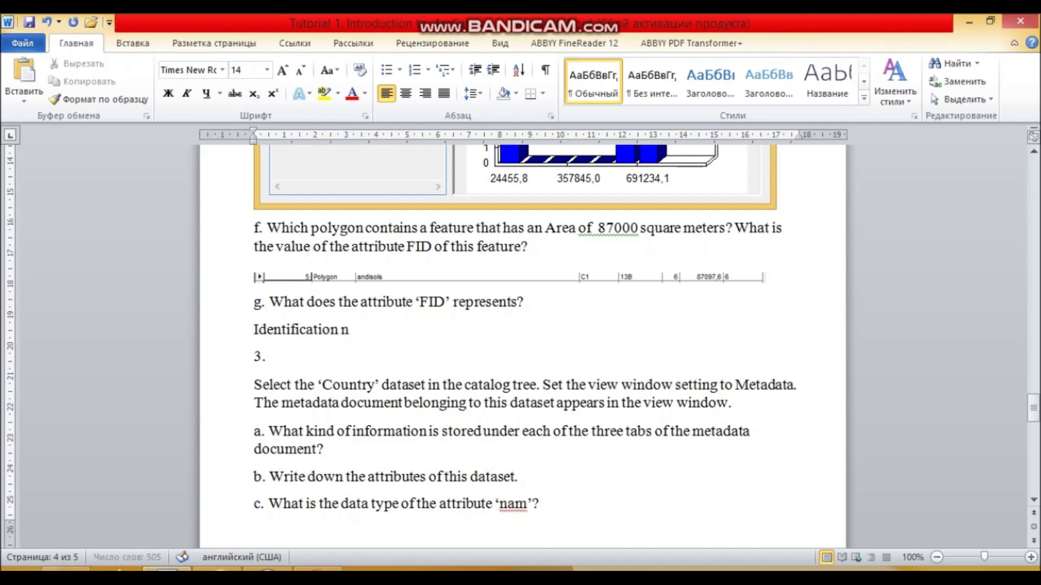
text(ec)
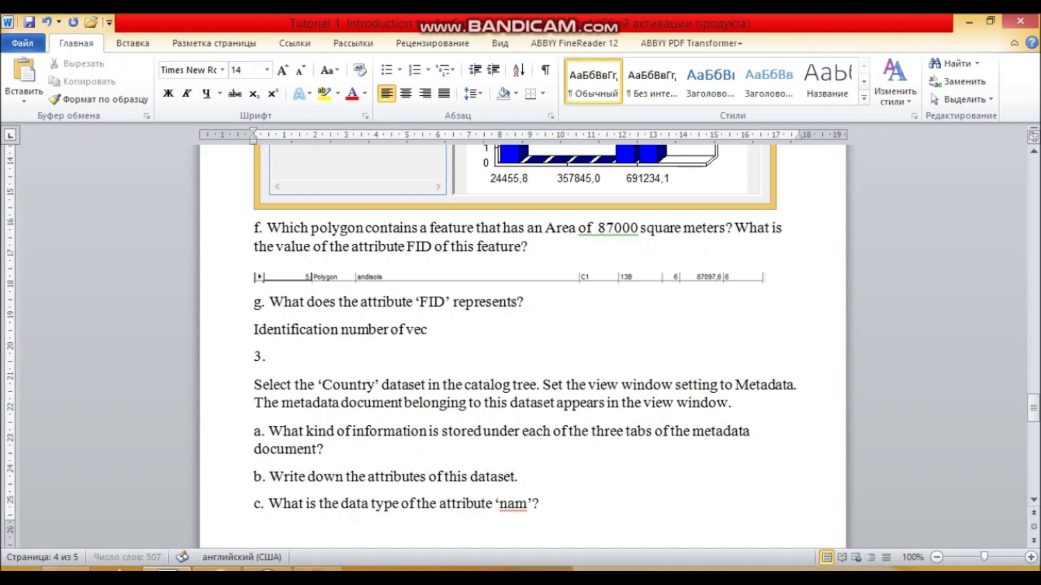
text(tor objects.)
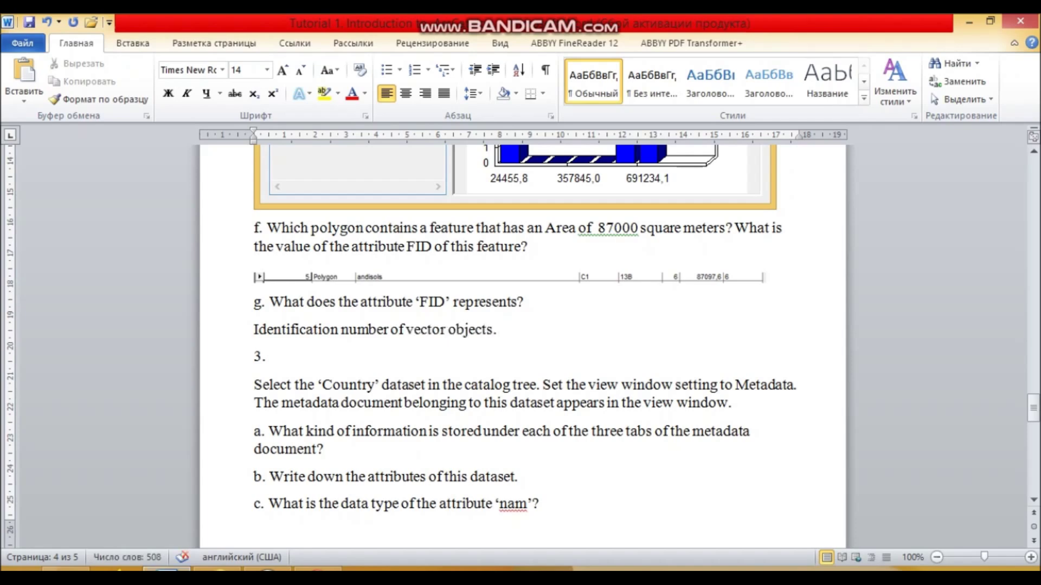
key(alt+Tab)
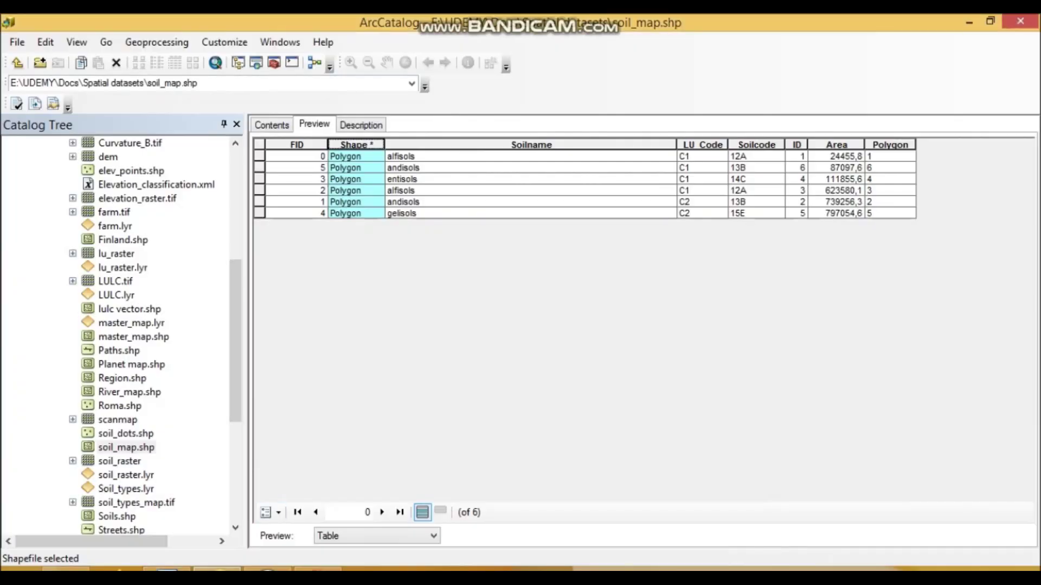
key(alt+Tab)
- Switch to ArcCatalog, select Country.shp in the Spatial datasets folder, and display its metadata description
scroll(523, 347, down, 3)
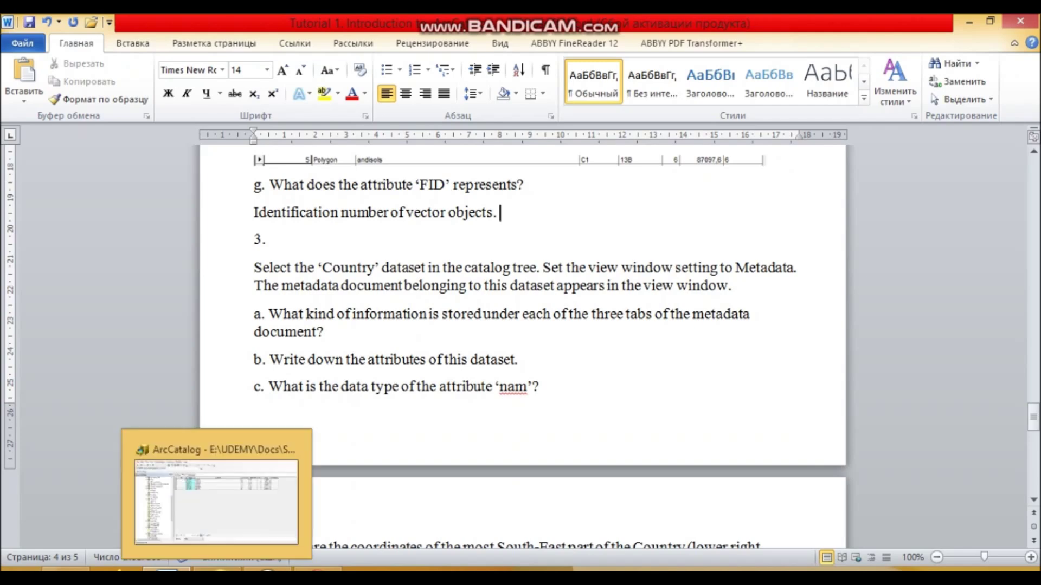
click(217, 568)
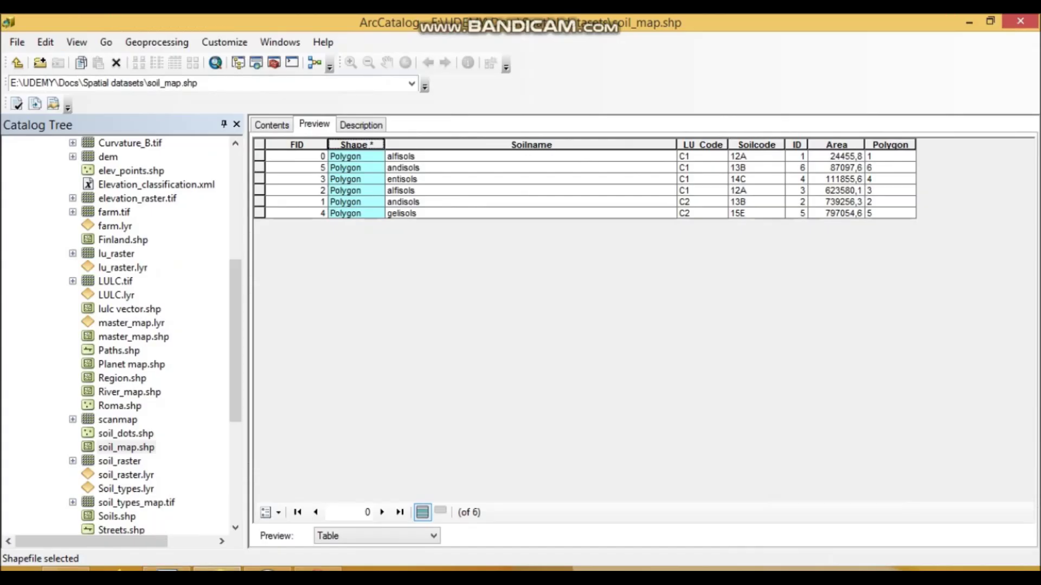
scroll(119, 336, up, 3)
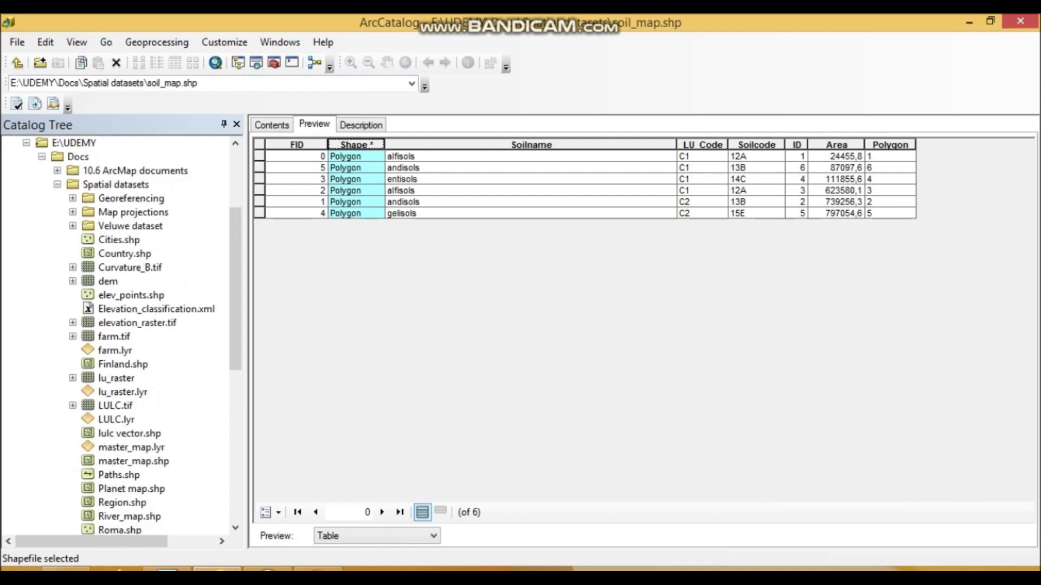
scroll(119, 336, down, 5)
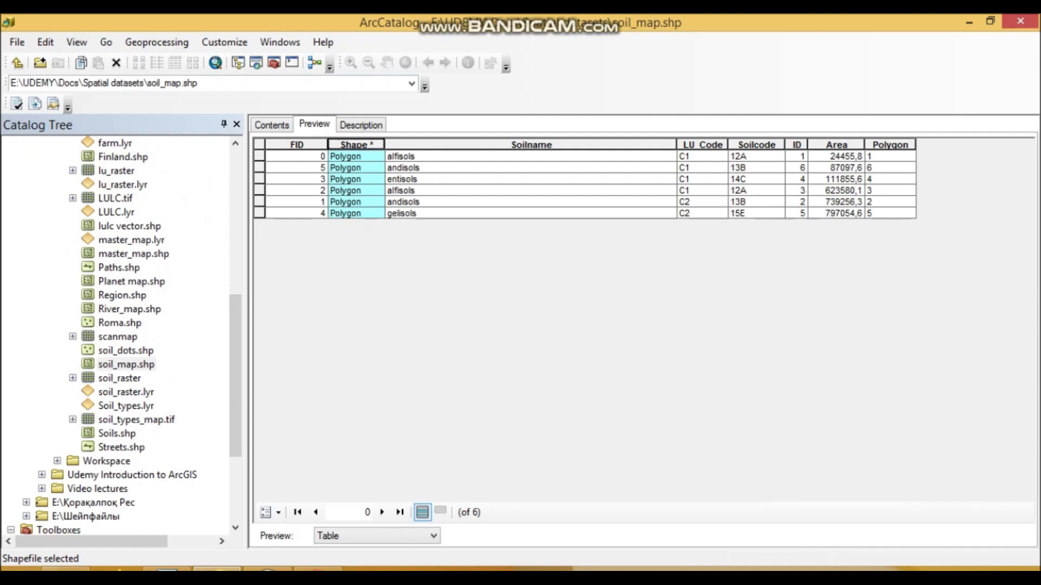
scroll(120, 336, up, 1)
scroll(120, 336, up, 3)
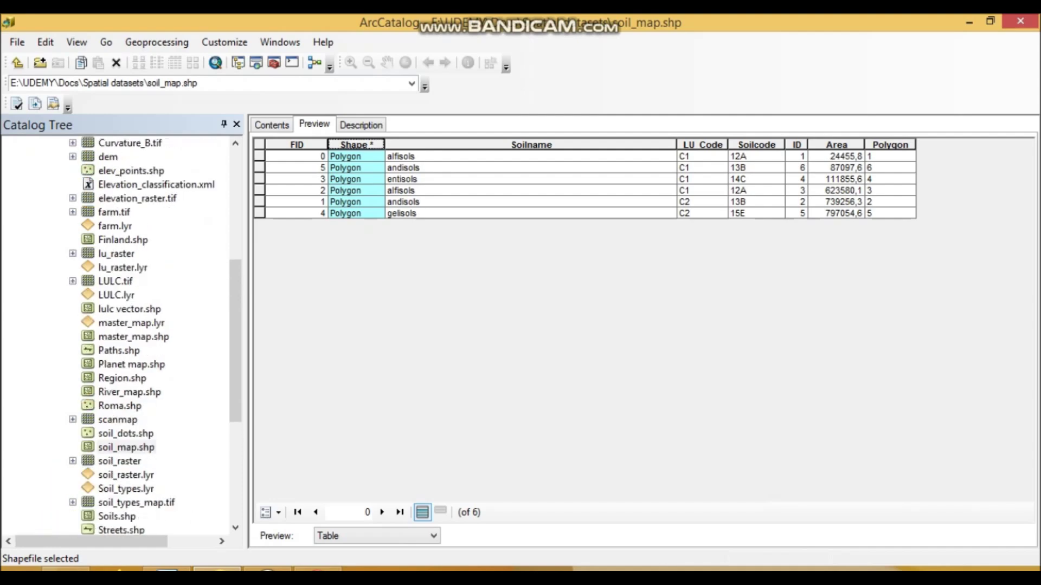
click(118, 198)
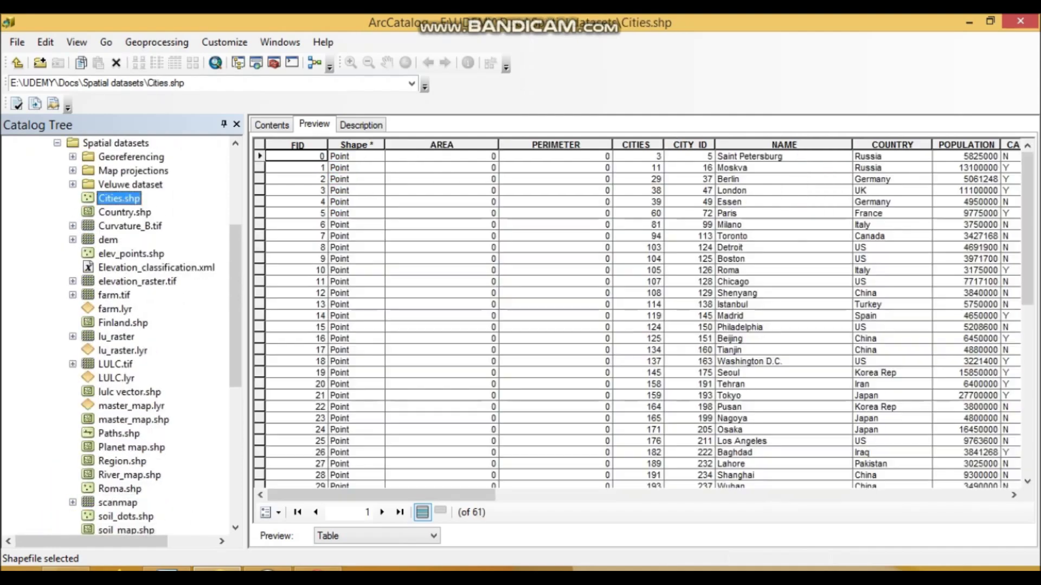
click(129, 226)
click(124, 212)
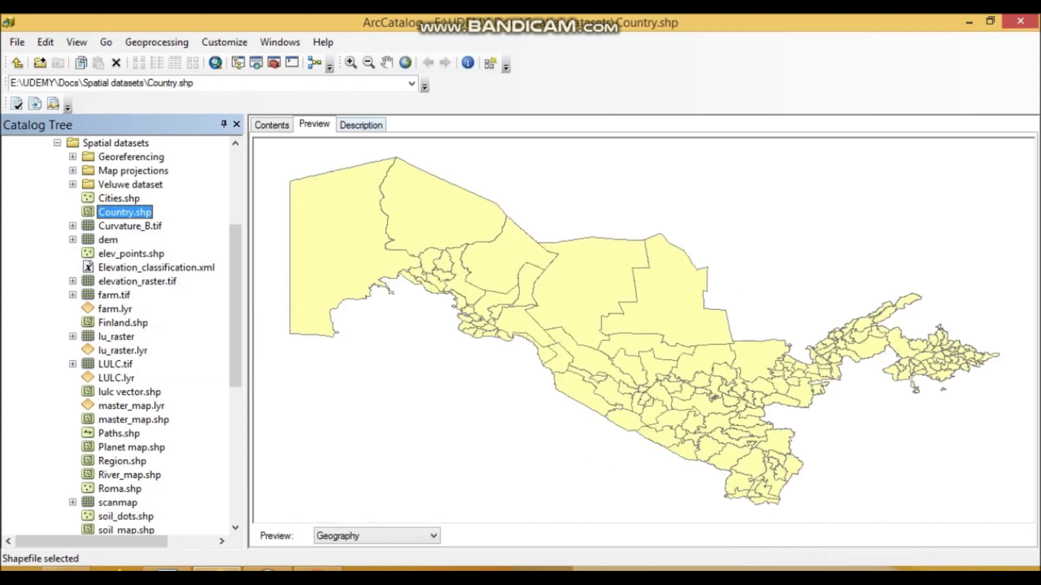
click(360, 125)
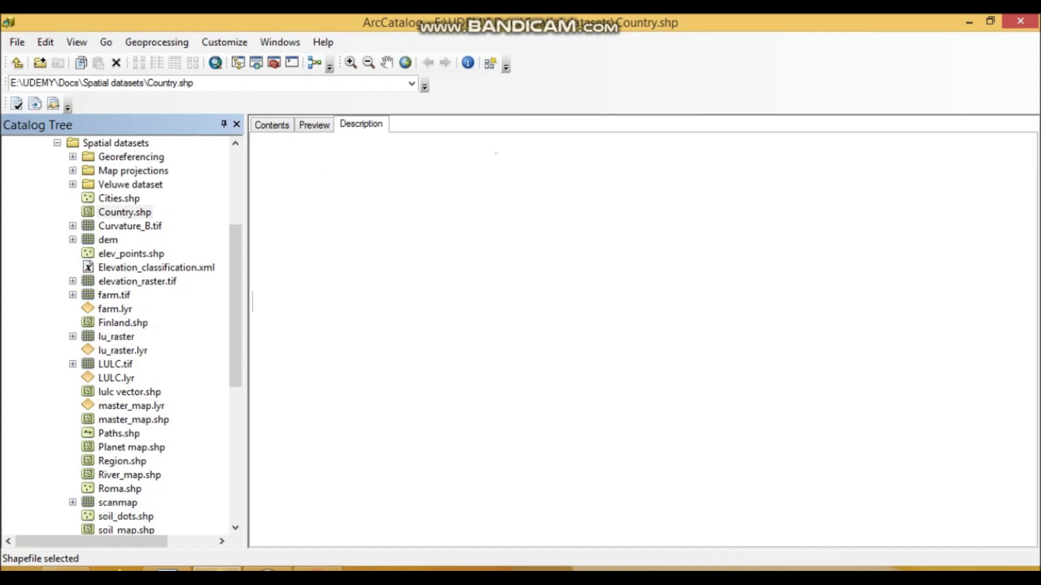
scroll(638, 355, down, 2)
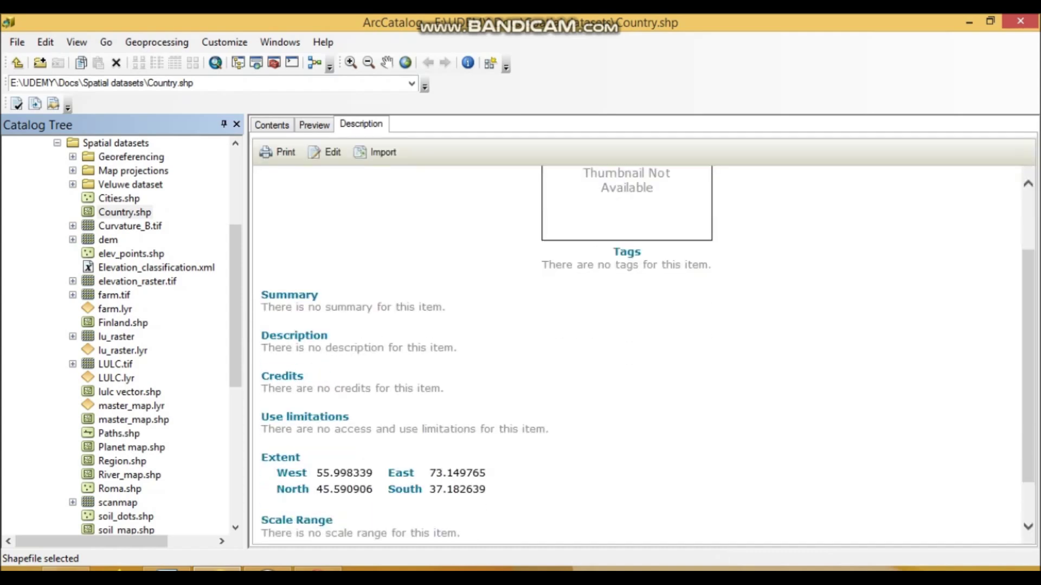
scroll(638, 355, up, 1)
scroll(637, 355, up, 1)
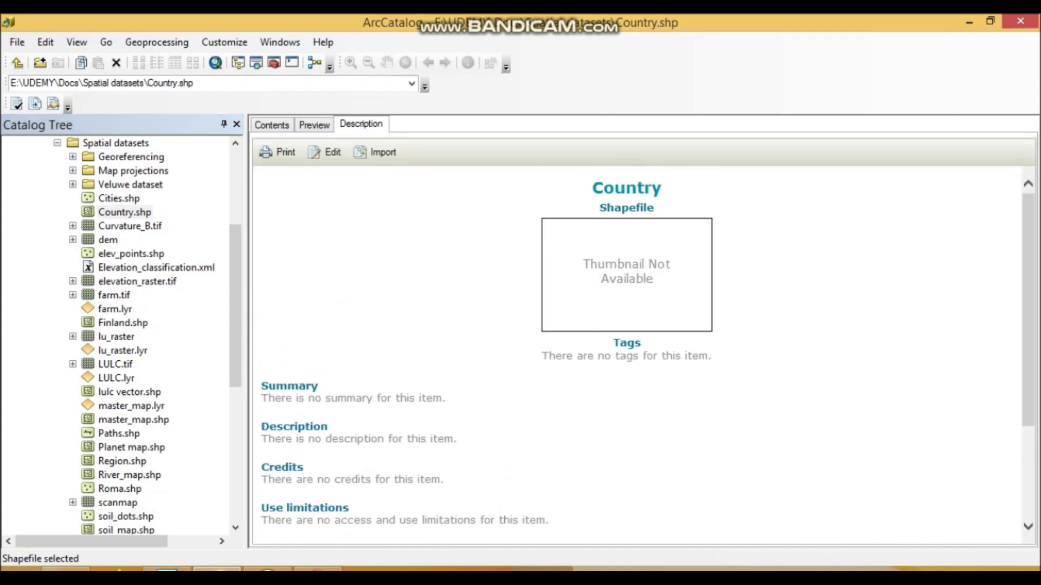
- Switch to Word and add empty answer lines below questions a and b of section 3
click(166, 569)
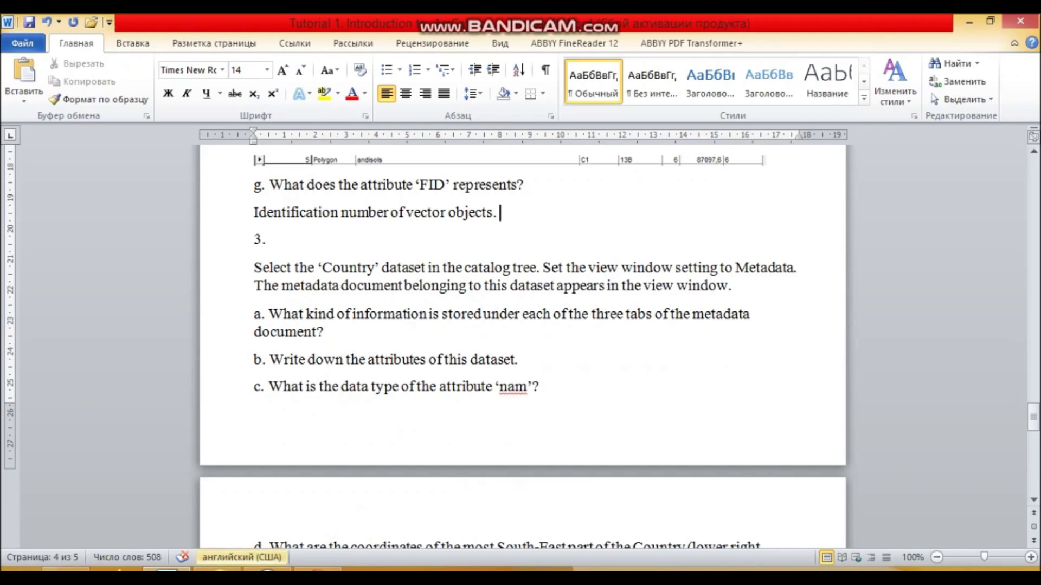
key(alt+Tab)
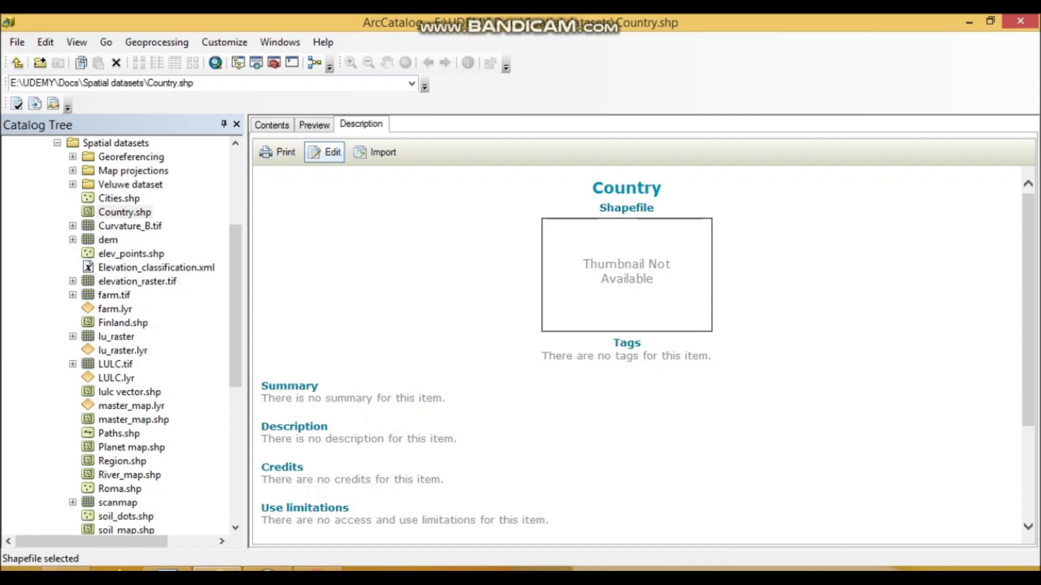
click(167, 568)
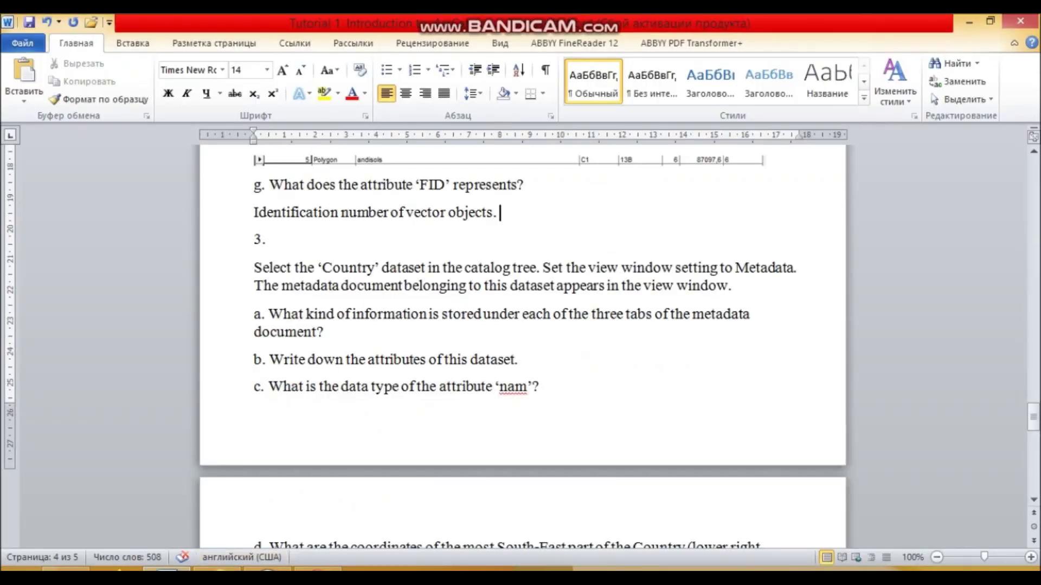
click(323, 332)
key(Return)
key(ctrl+z)
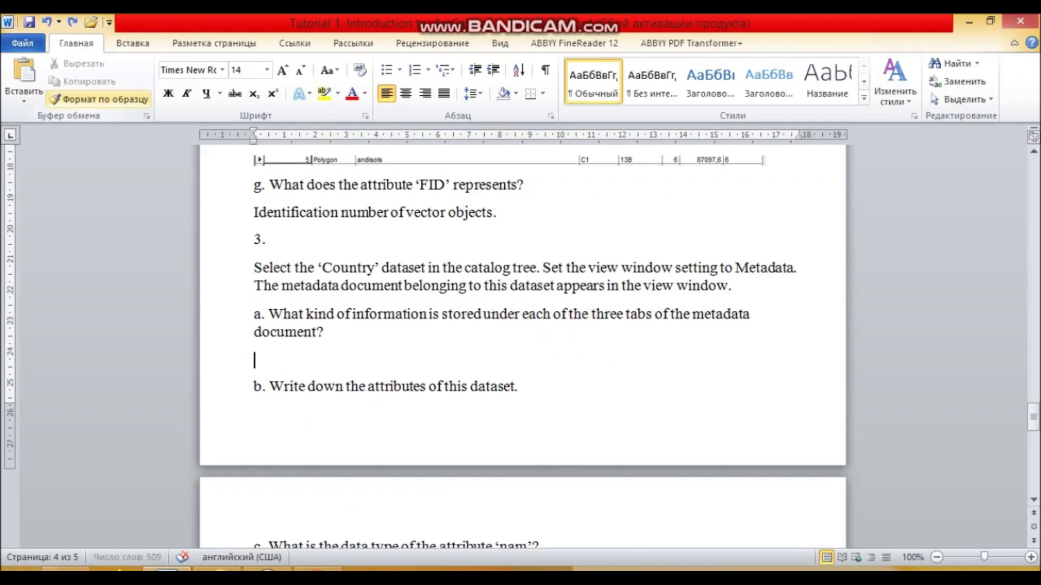
scroll(523, 347, down, 3)
click(519, 269)
key(Return)
key(Return)
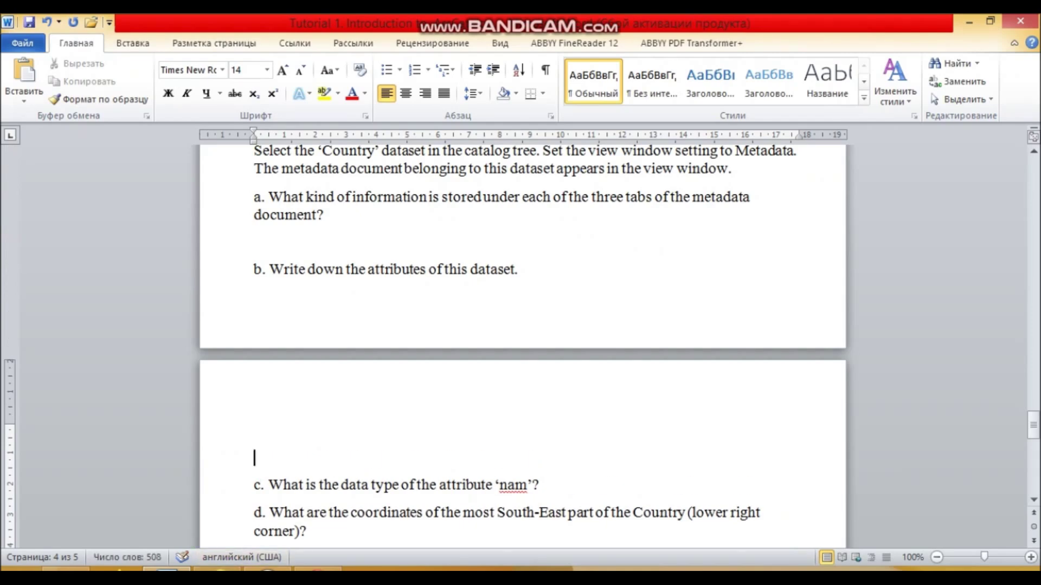
- Examine the Country.shp description in ArcCatalog and compare it with the section 3 questions in Word
key(alt+Tab)
scroll(647, 356, down, 3)
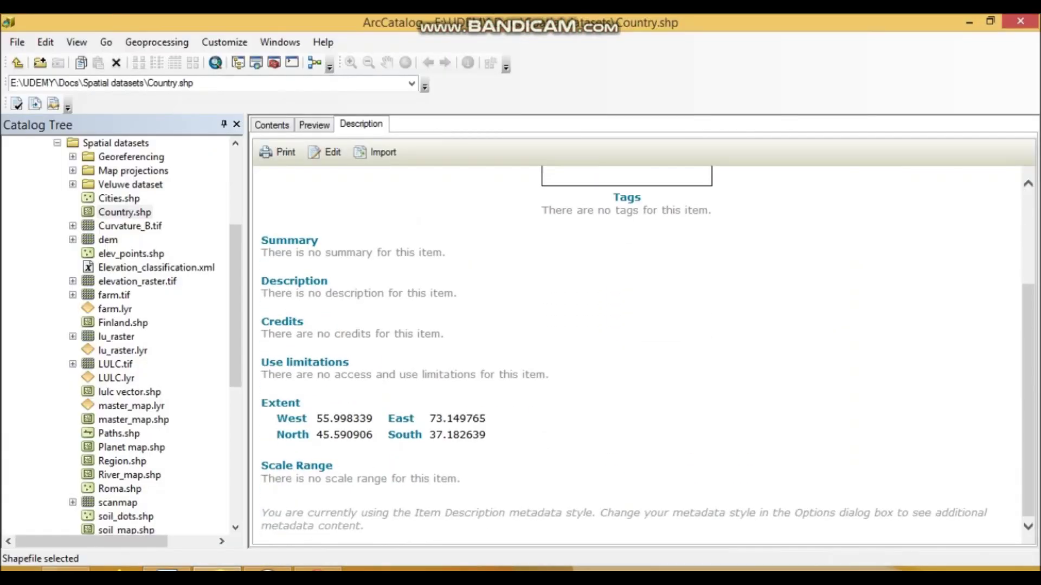
scroll(647, 352, up, 2)
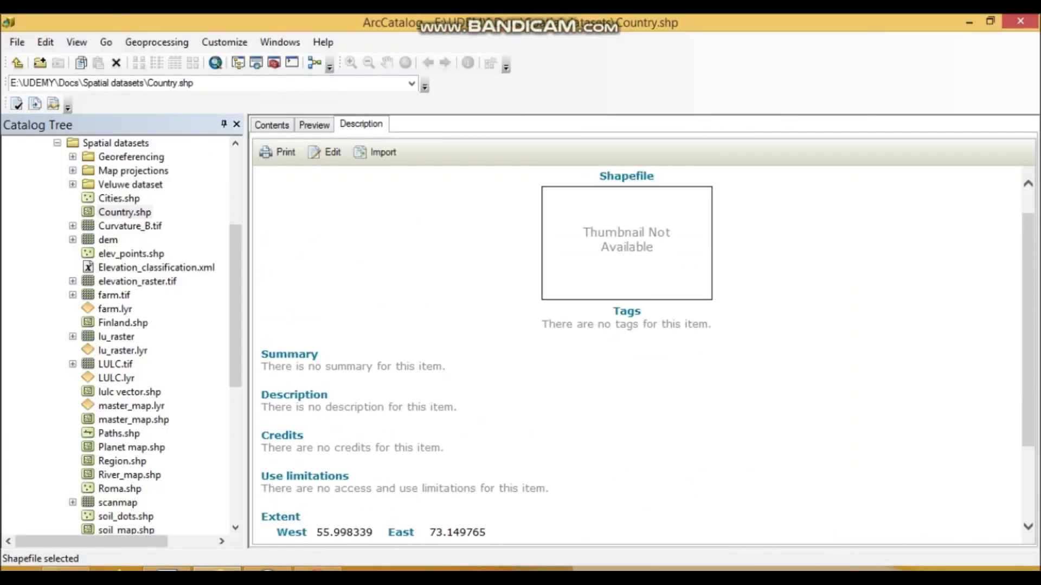
key(alt+Tab)
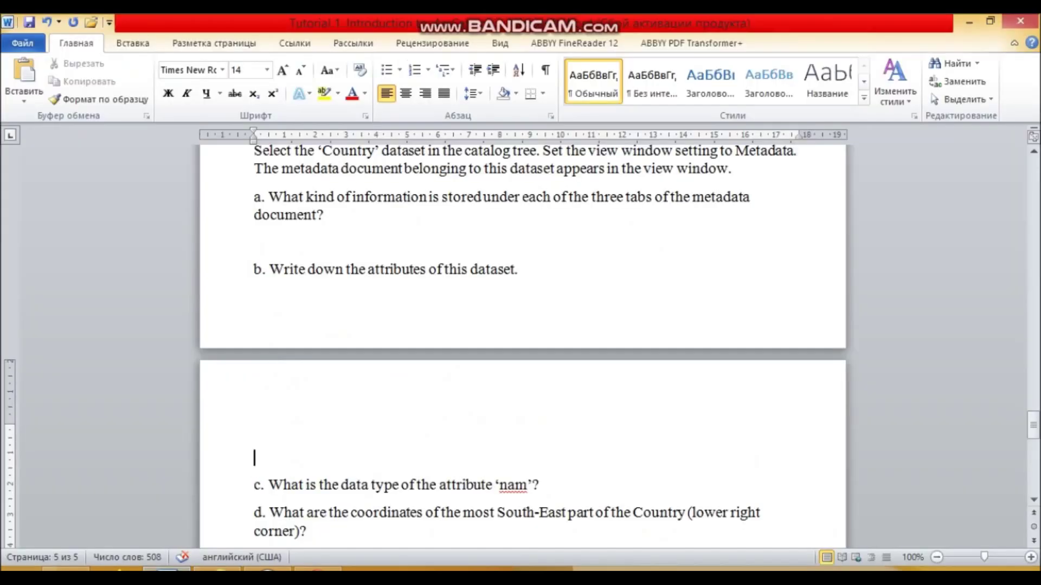
scroll(522, 346, down, 2)
scroll(522, 346, up, 2)
- Switch to ArcCatalog, preview Country.shp as a table to examine its attributes, and read through its metadata description
key(alt+Tab)
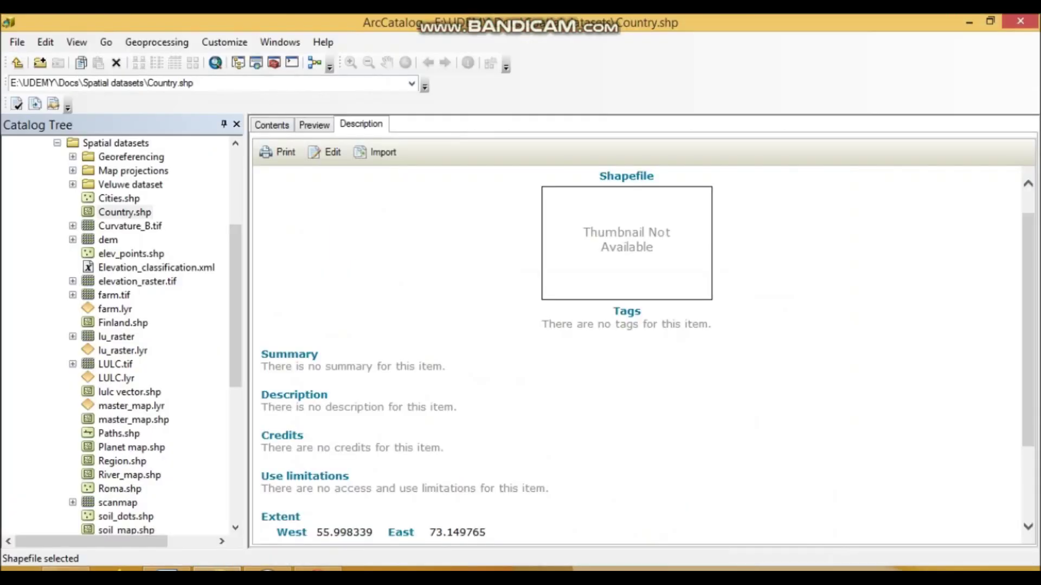
click(314, 124)
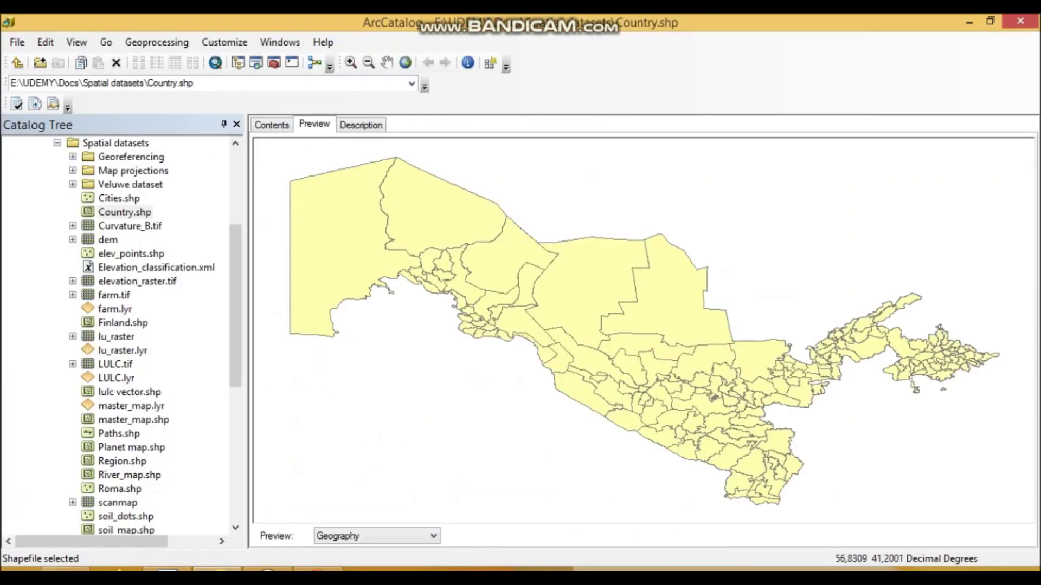
click(377, 536)
click(347, 567)
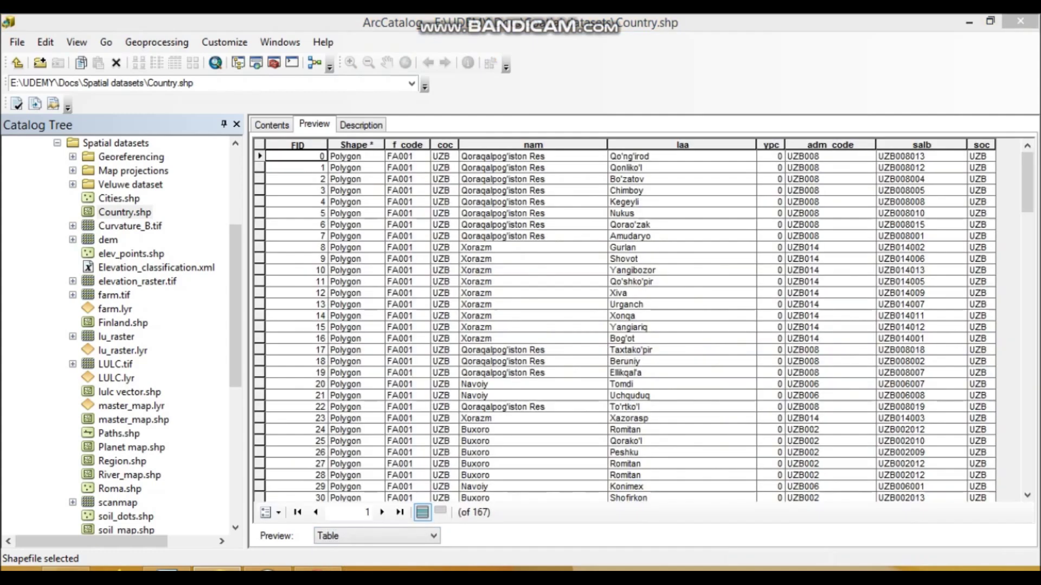
click(361, 124)
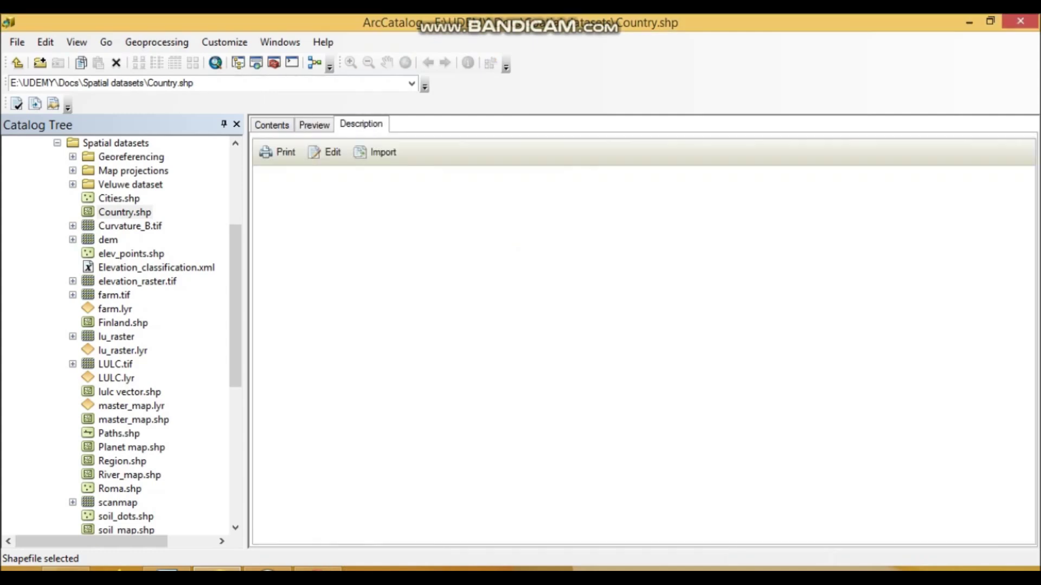
scroll(643, 355, down, 3)
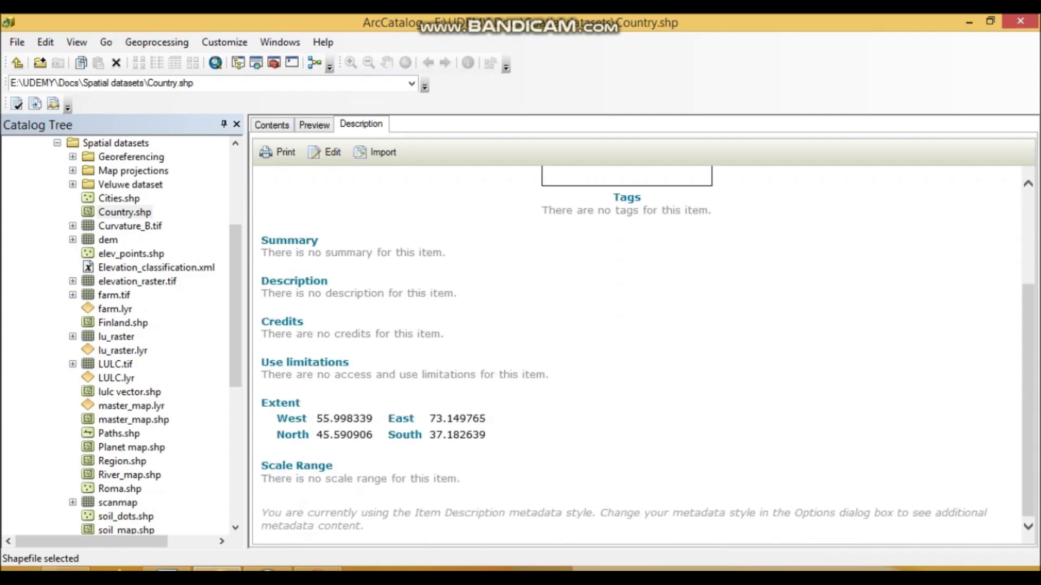
scroll(643, 351, up, 2)
scroll(643, 350, down, 2)
- Switch to Word and insert an empty answer line below question c about the attribute 'nam'
click(167, 570)
scroll(523, 347, down, 3)
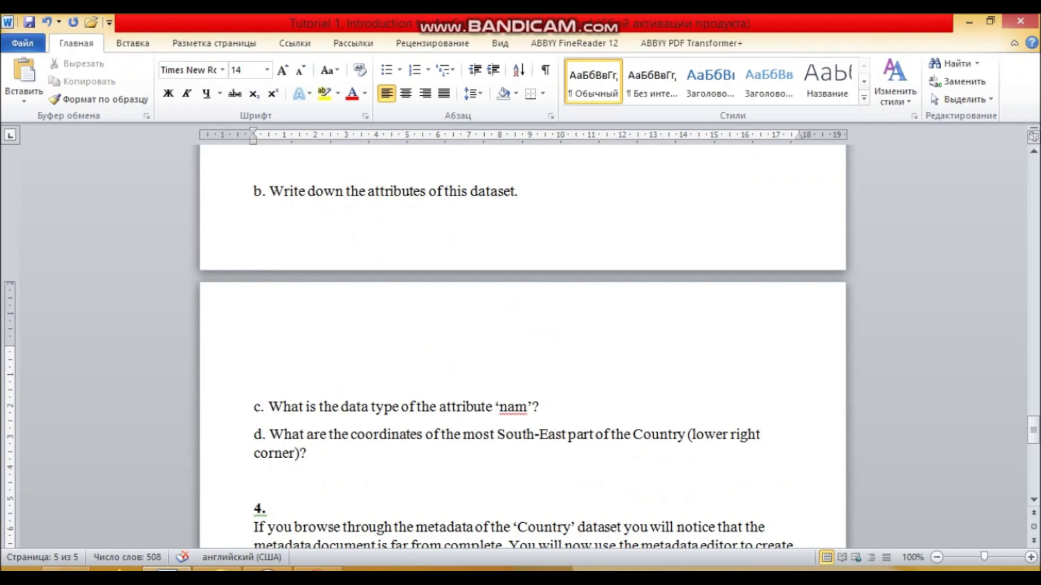
drag(446, 408, 492, 407)
click(539, 407)
key(Return)
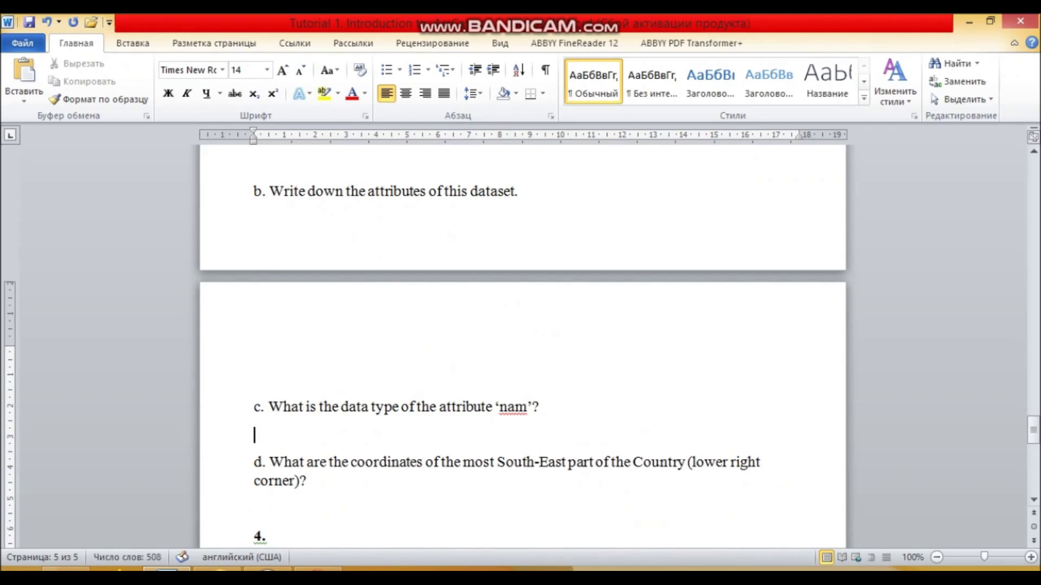
- Switch to ArcCatalog, check the 'nam' column in the Country.shp table preview, and answer question c in Word with "Text"
click(221, 568)
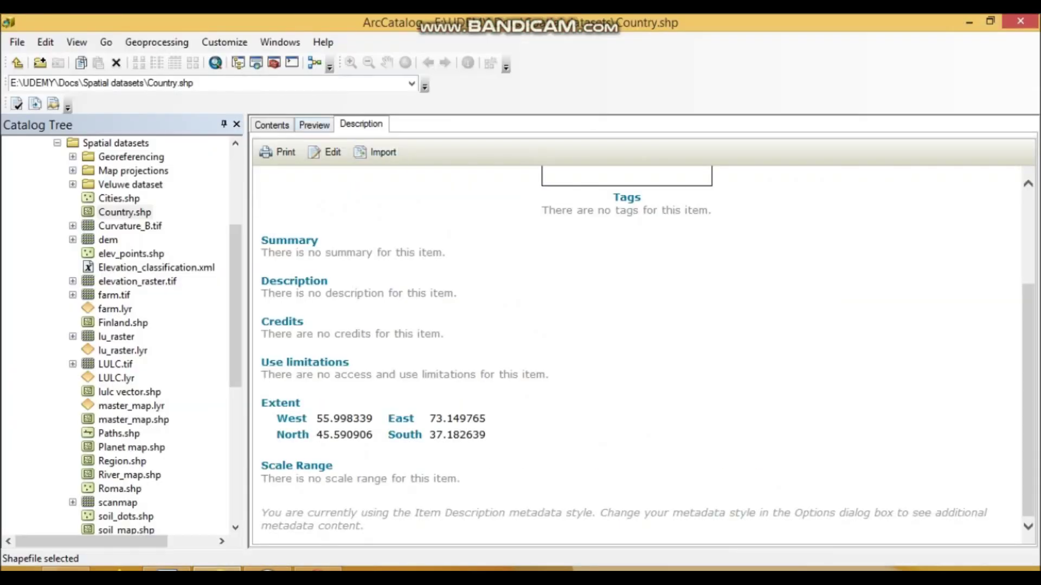
click(314, 124)
click(433, 536)
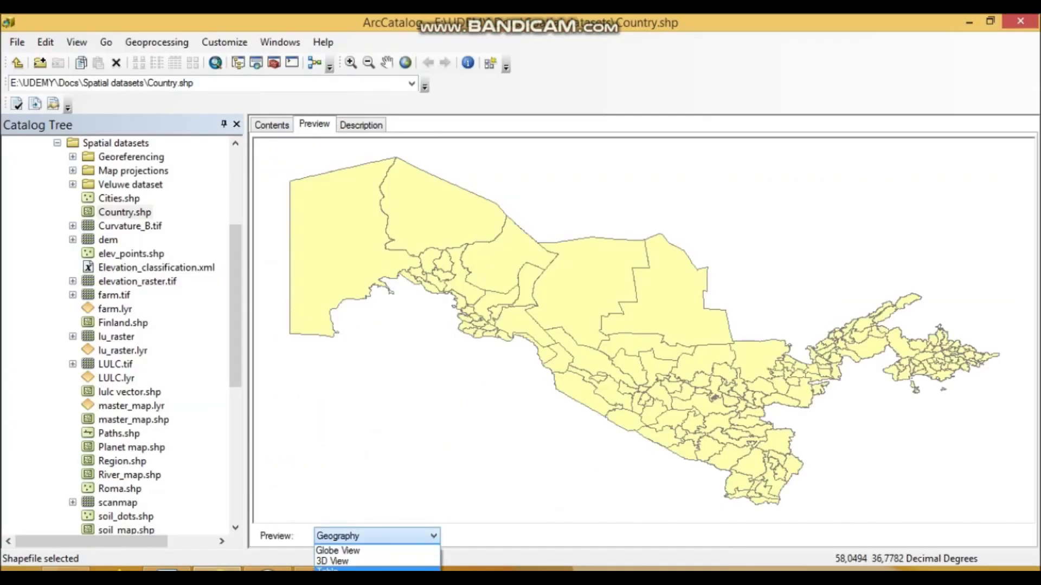
click(347, 569)
click(532, 144)
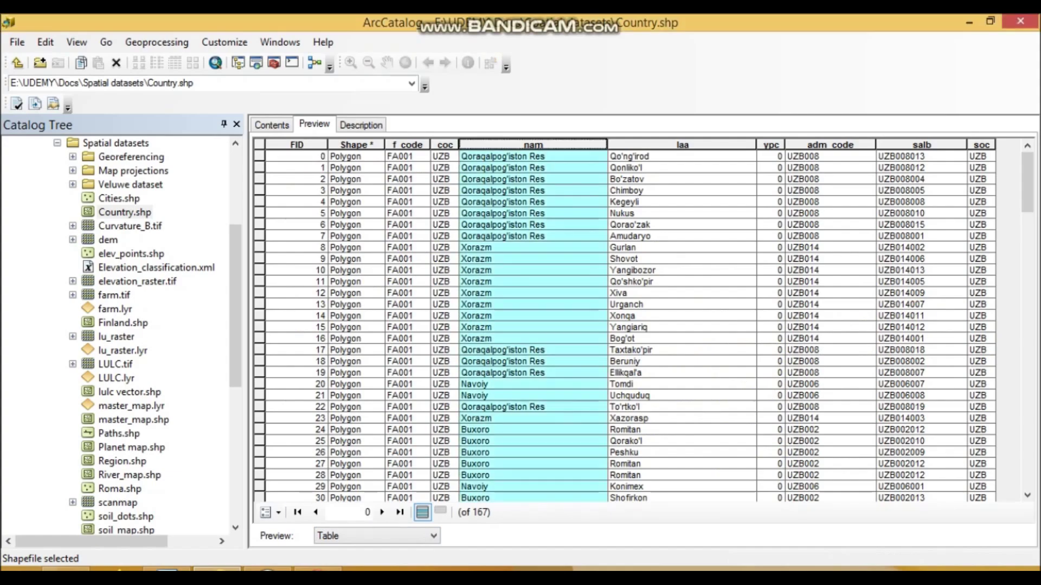
key(alt+Tab)
text(Text)
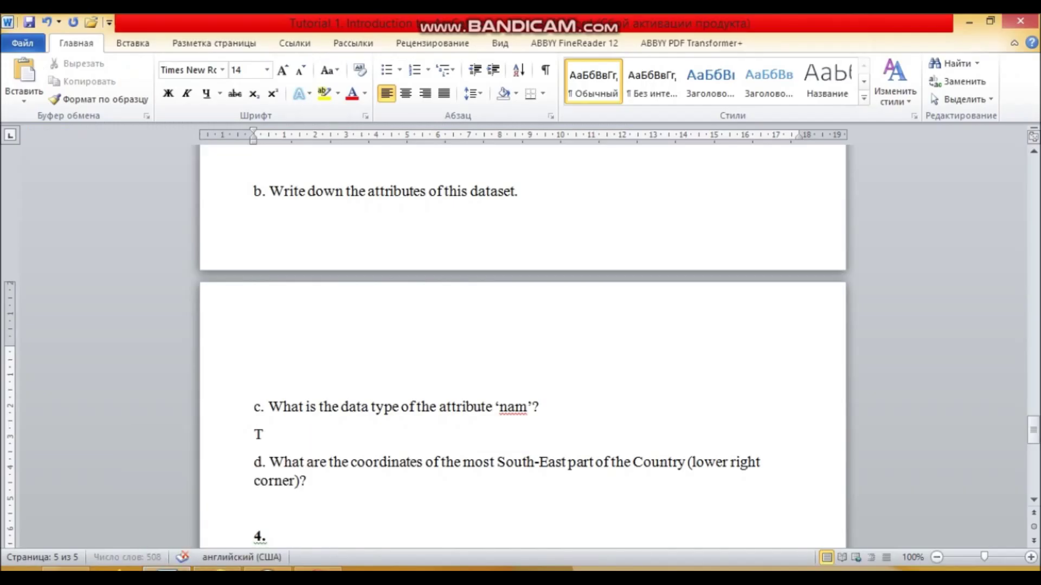
- Place the cursor on the answer line for question d in Word and examine the East and South extent in ArcCatalog's Country.shp description
scroll(523, 347, down, 4)
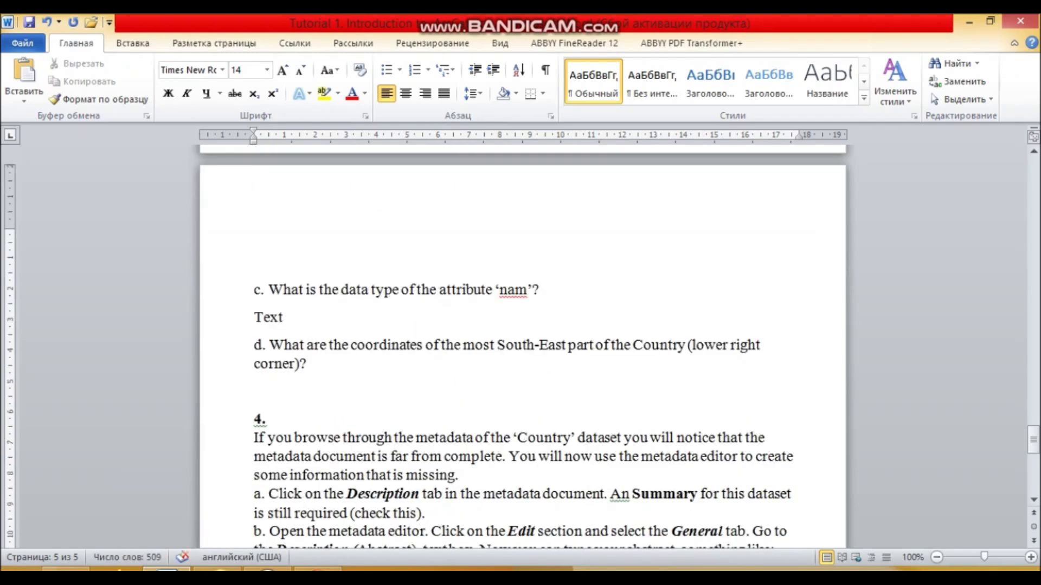
click(255, 392)
click(217, 569)
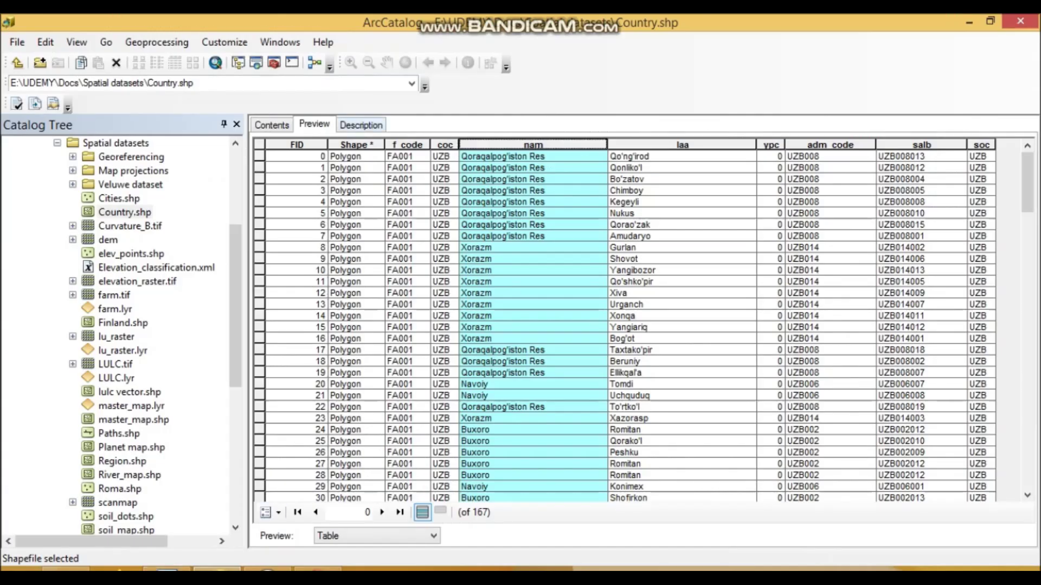
click(360, 125)
scroll(637, 353, down, 3)
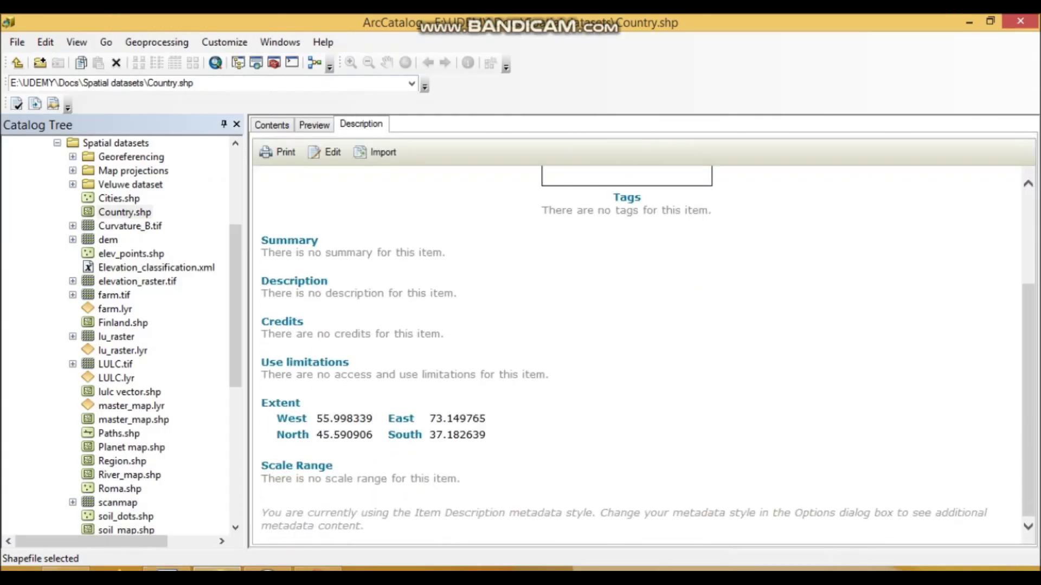
click(166, 570)
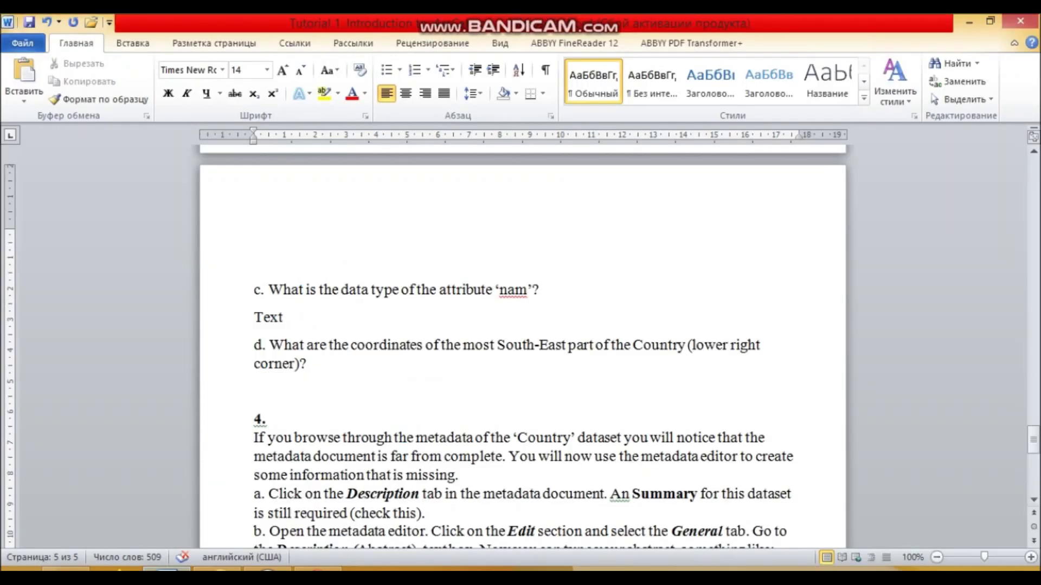
key(alt+Tab)
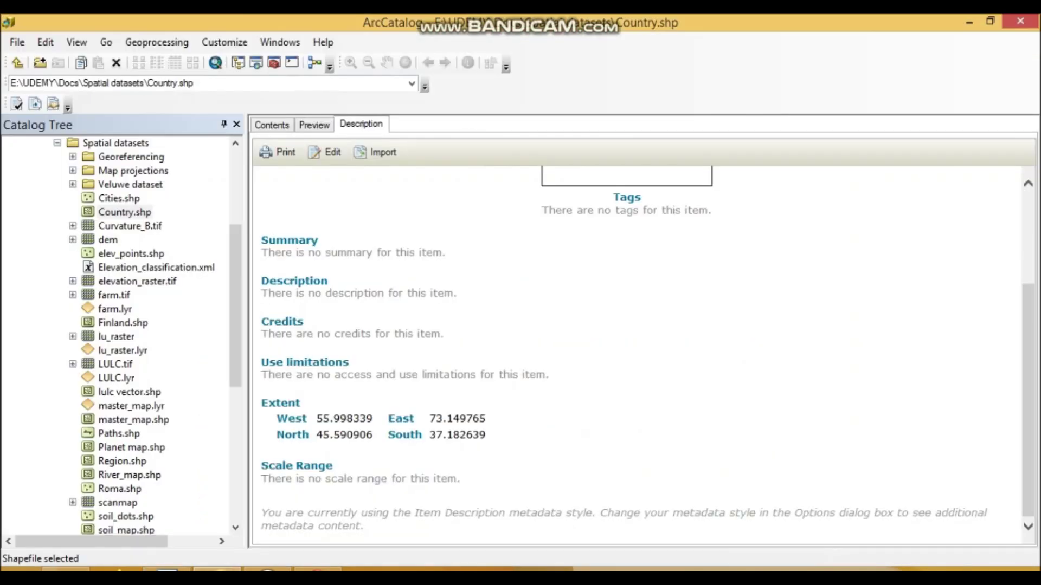
drag(426, 435, 384, 434)
double_click(401, 418)
drag(486, 435, 387, 418)
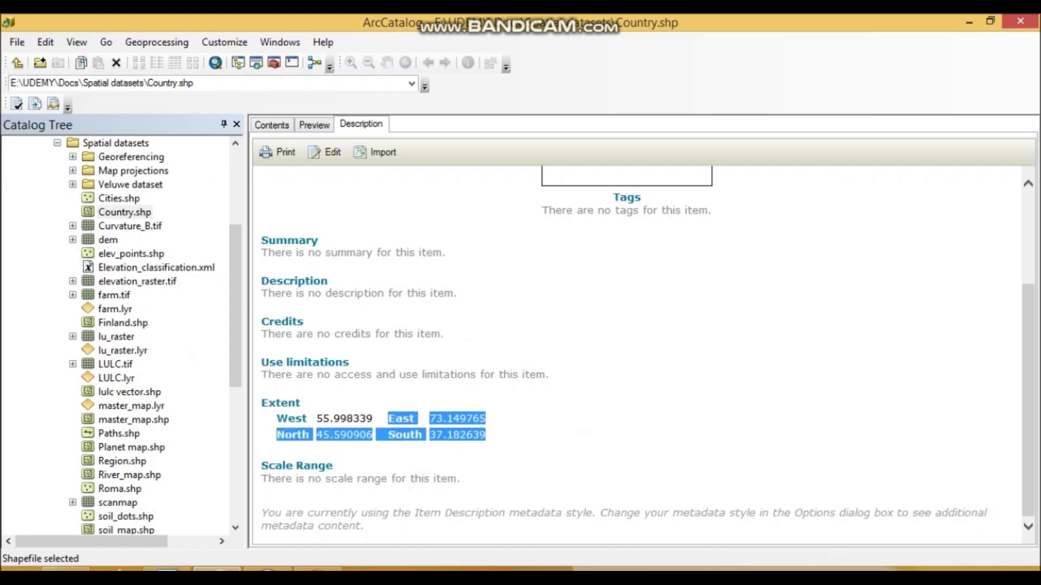
click(387, 418)
click(317, 570)
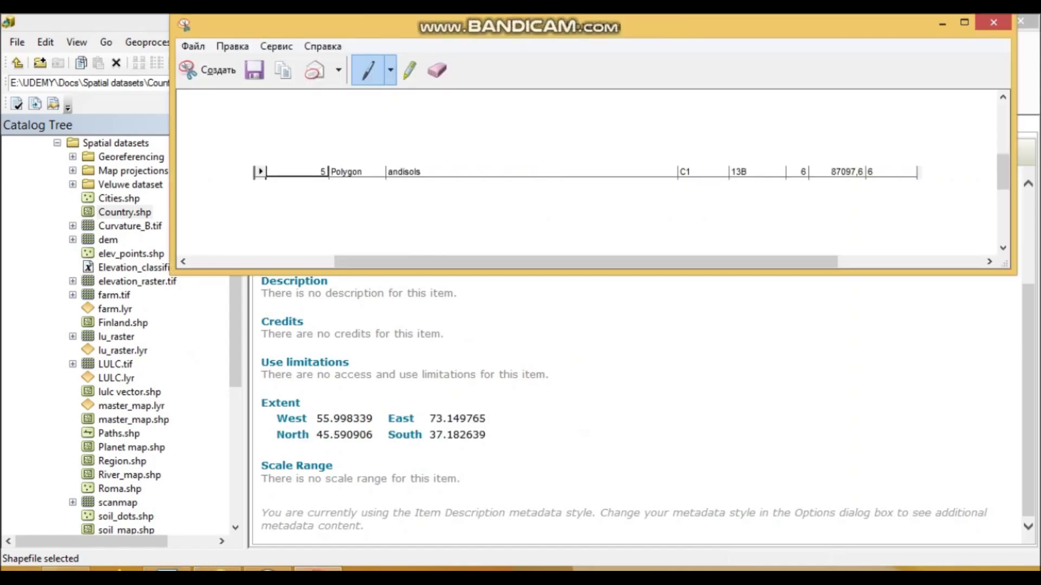
- Switch to Word and begin the answer to question d with "The most South-East coordinate is"
key(alt+Tab)
text(South-)
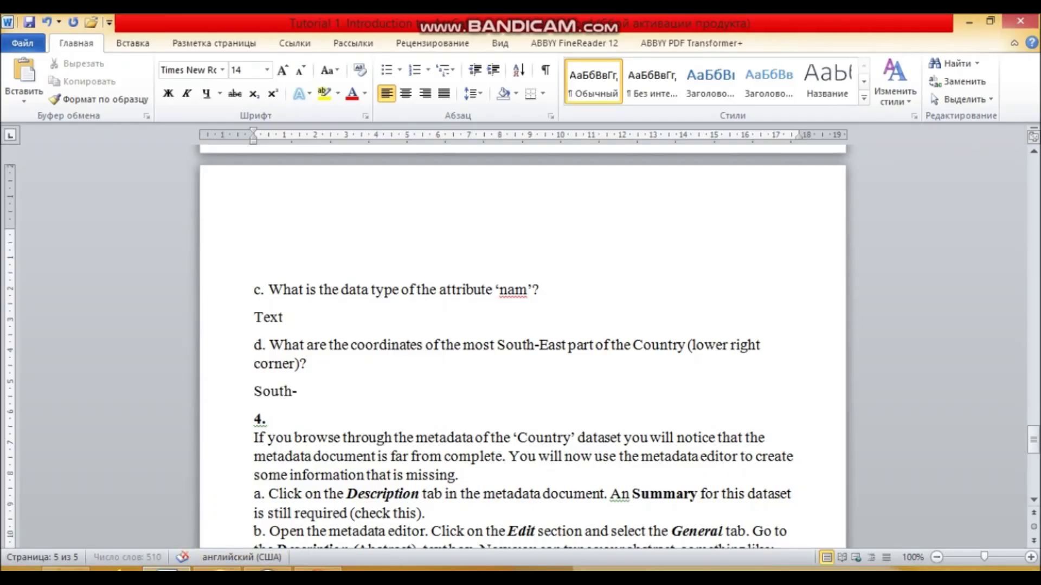
text(East coordinate is)
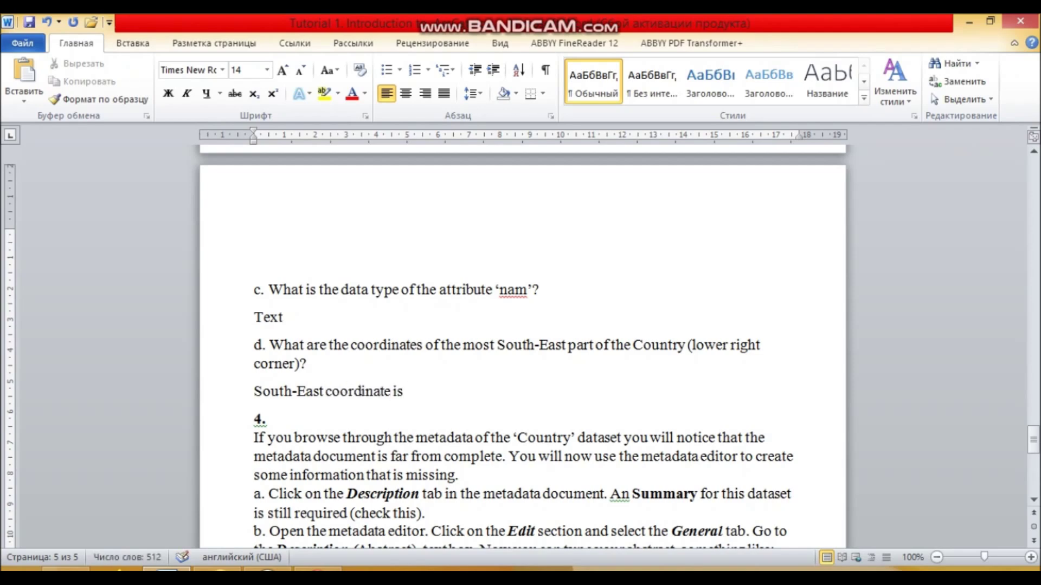
click(254, 391)
text(The nost)
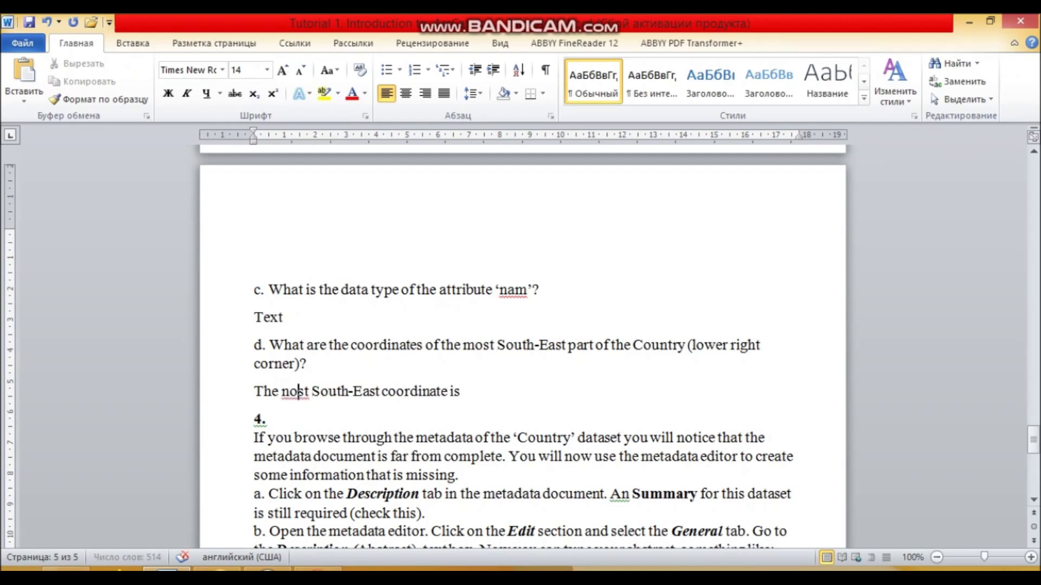
right_click(298, 391)
click(348, 85)
key(End)
- Copy the South extent value 37.182639 from ArcCatalog and paste it as plain text at the end of the answer to question d in Word
key(alt+Tab)
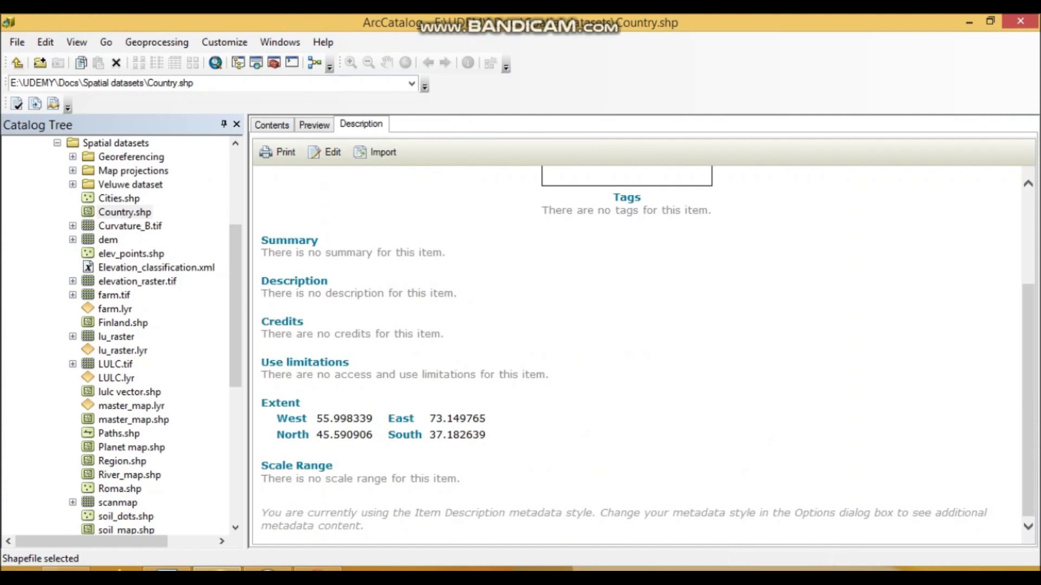
double_click(457, 435)
key(ctrl+c)
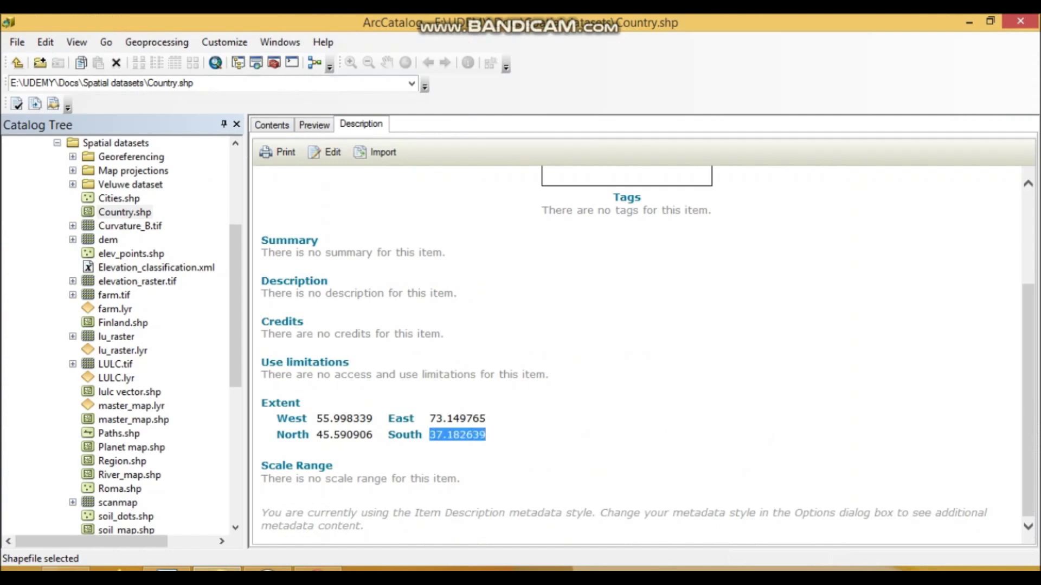
key(alt+Tab)
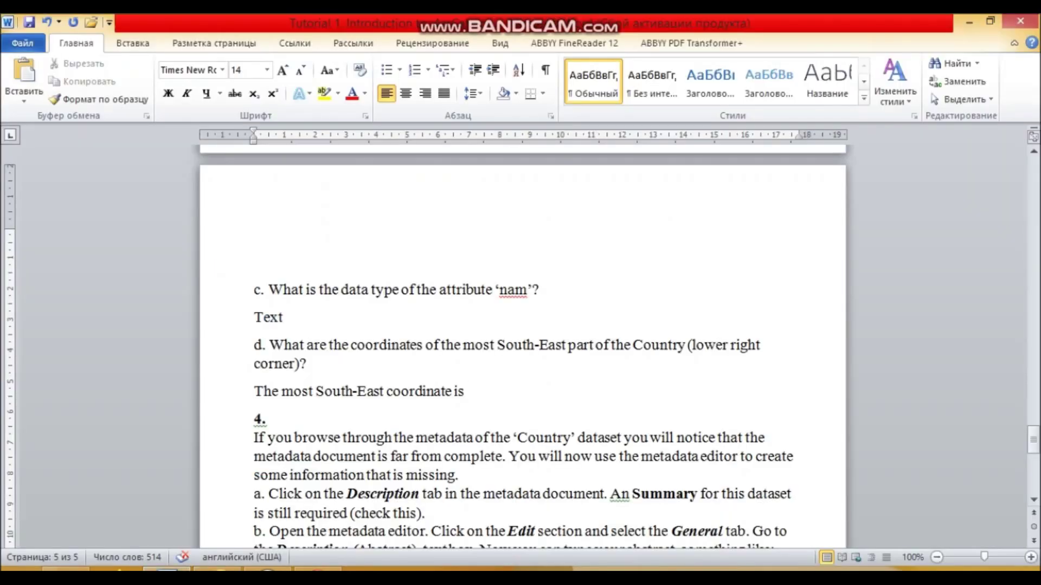
key(ctrl+v)
key(ctrl)
key(t)
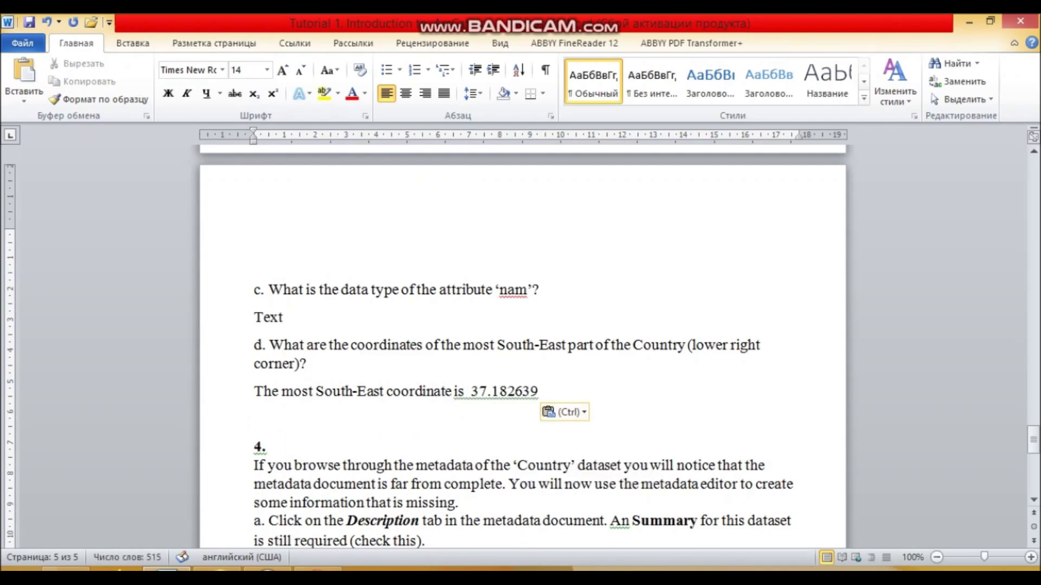
- Add "and" to the answer to question d, followed by the East extent value 73.149765 copied from ArcCatalog
text(ab)
key(BackSpace)
text(nd)
key(alt+Tab)
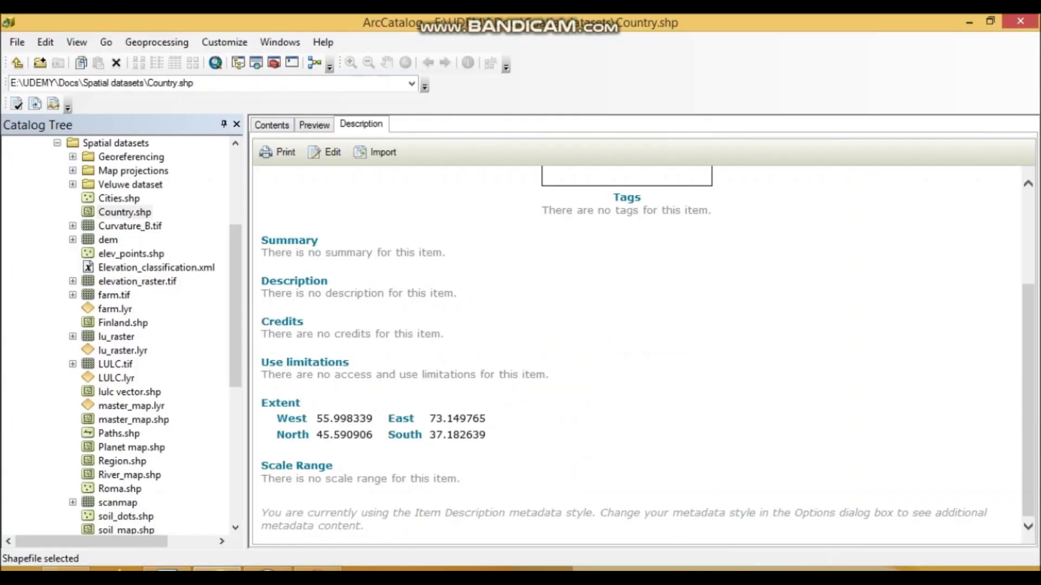
drag(457, 435, 485, 419)
key(ctrl+c)
click(429, 418)
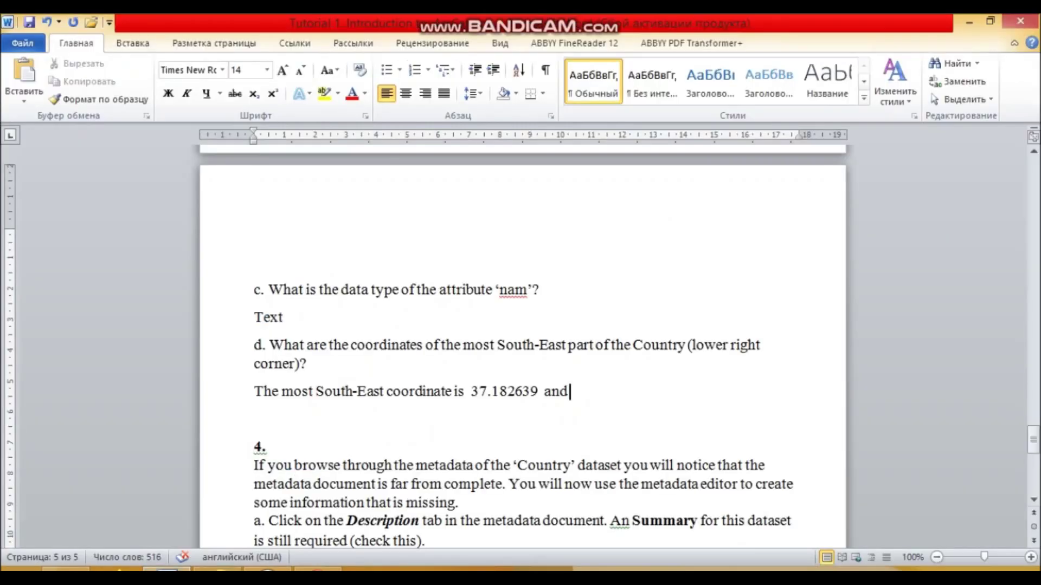
key(alt+Tab)
key(ctrl+v)
click(643, 412)
click(681, 450)
- Compare the section 4 instructions with the Country.shp description in ArcCatalog and correct "An Summary" to "A Summary" in item a in Word
scroll(681, 451, down, 1)
scroll(523, 347, down, 4)
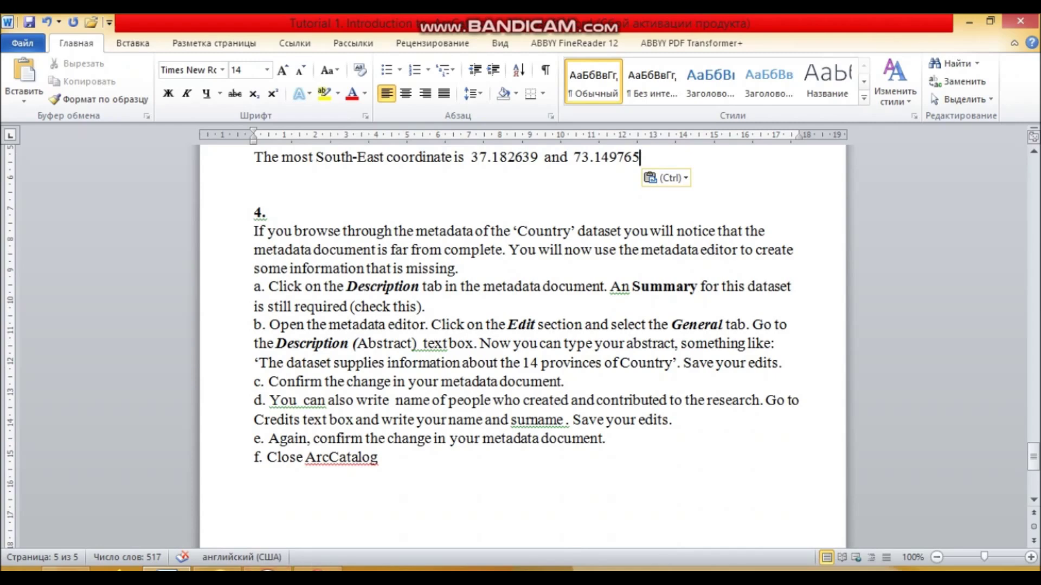
key(alt+Tab)
key(alt+Tab)
key(alt+Tab)
scroll(637, 354, up, 3)
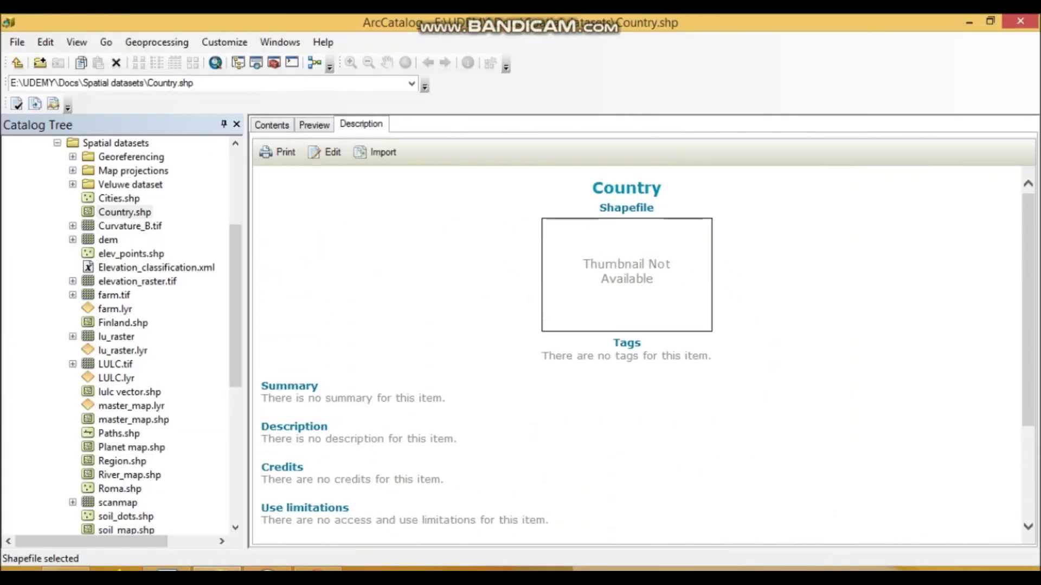
key(alt+Tab)
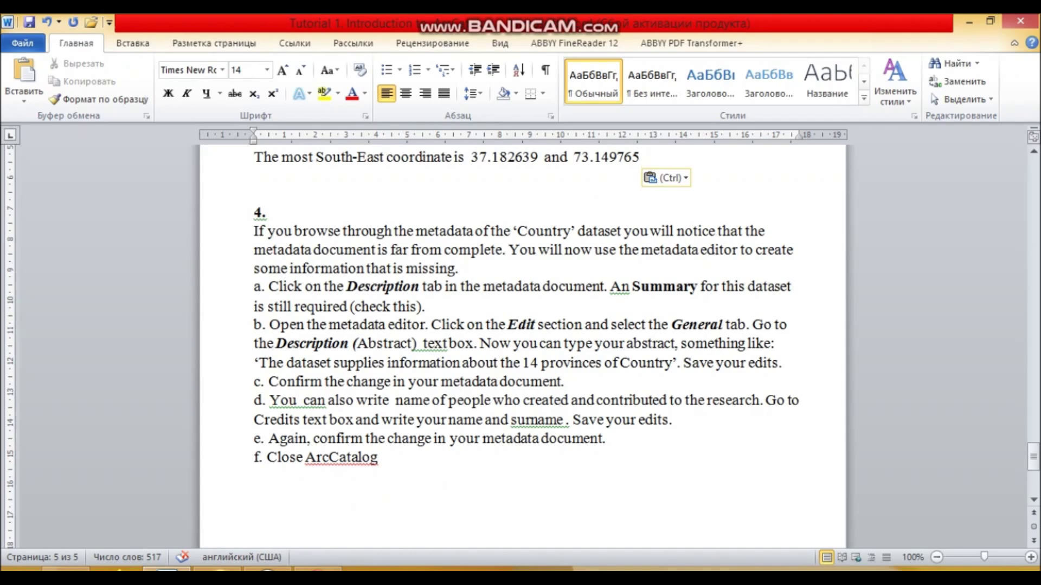
right_click(630, 295)
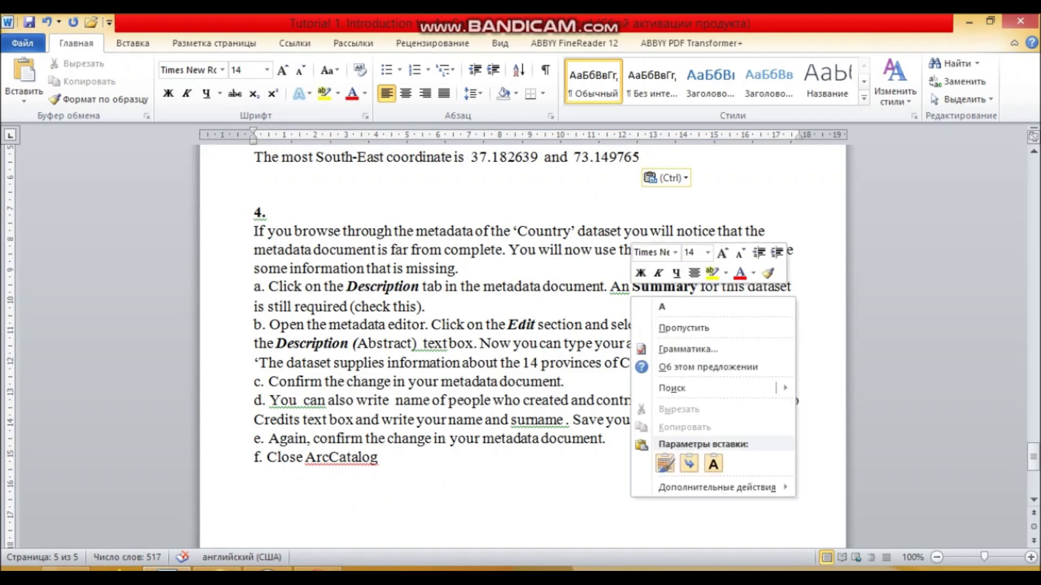
click(662, 306)
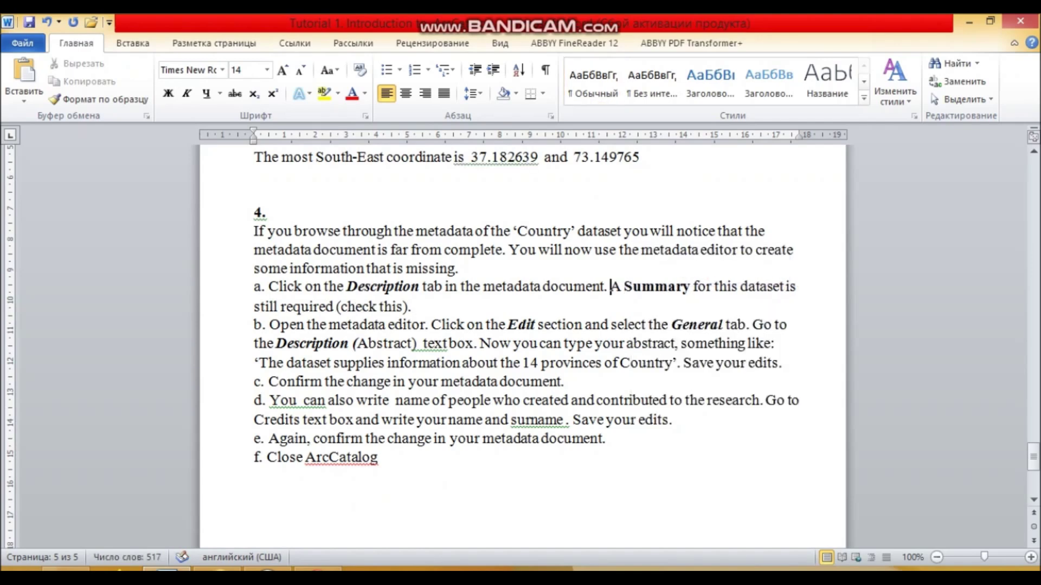
- Capture the ArcCatalog window with the Country.shp description and paste the screenshot on a new line below item a of section 4 in Word
key(alt+Tab)
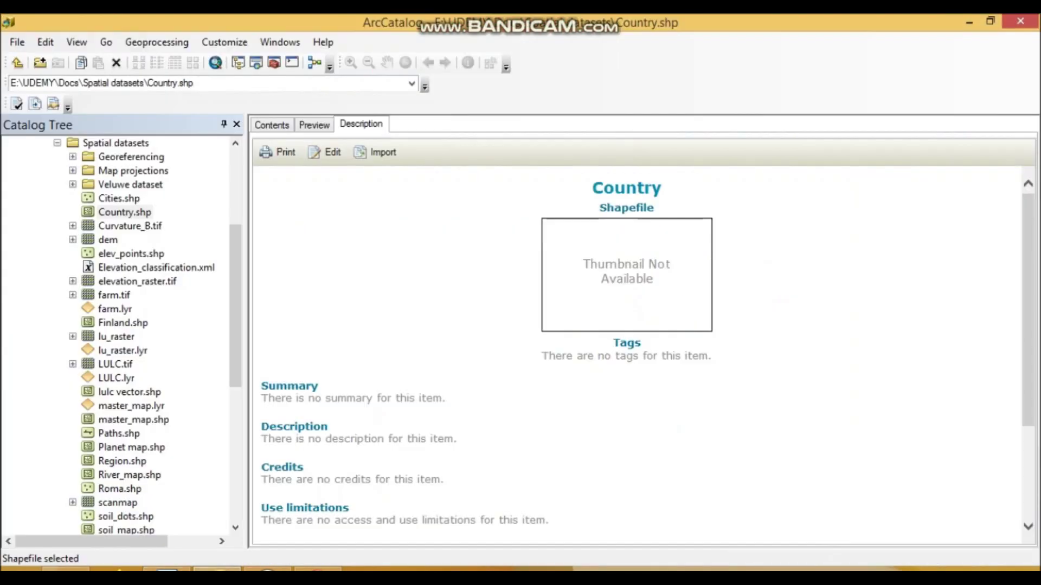
key(alt+Tab)
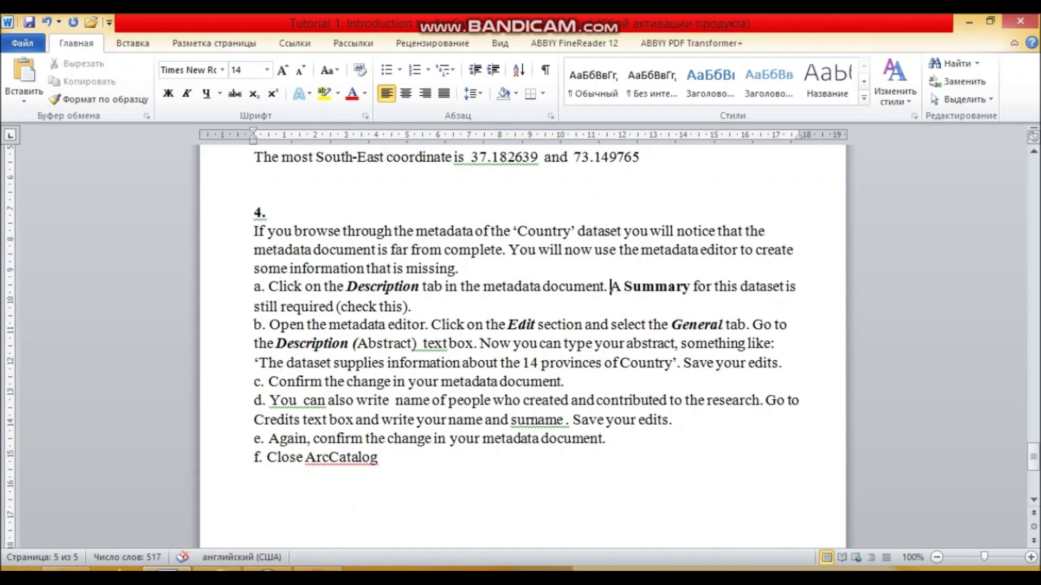
key(Return)
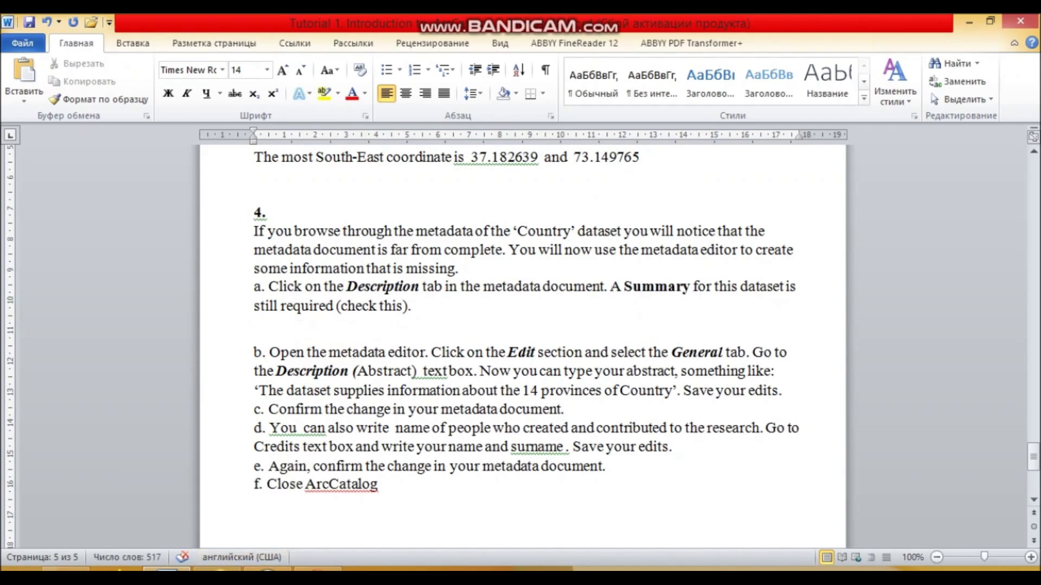
key(alt+Tab)
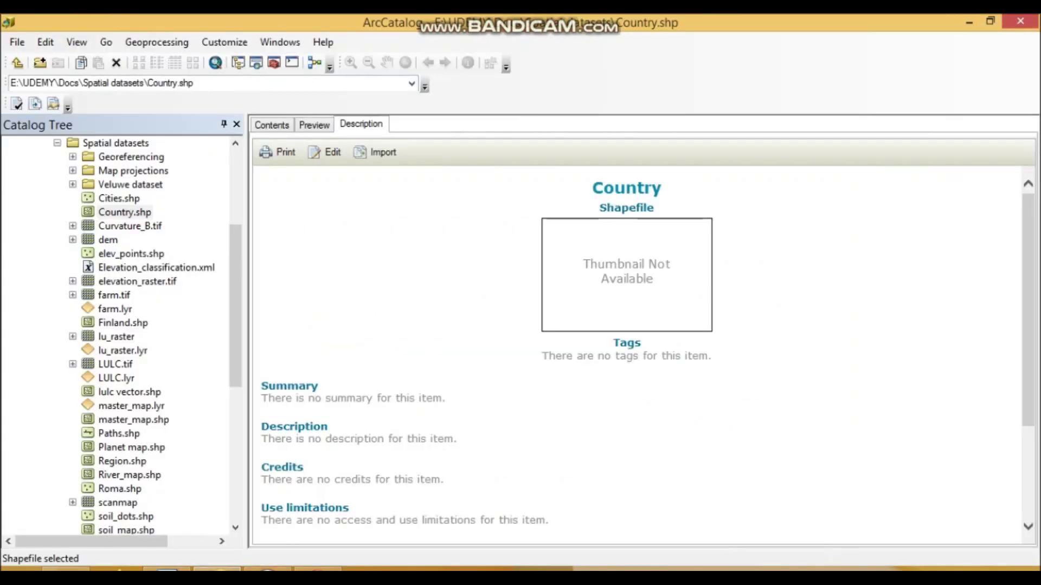
key(alt+Tab)
key(ctrl+v)
- Go to item b of section 4, switch to ArcCatalog, and open the Country.shp metadata for editing
scroll(523, 326, down, 5)
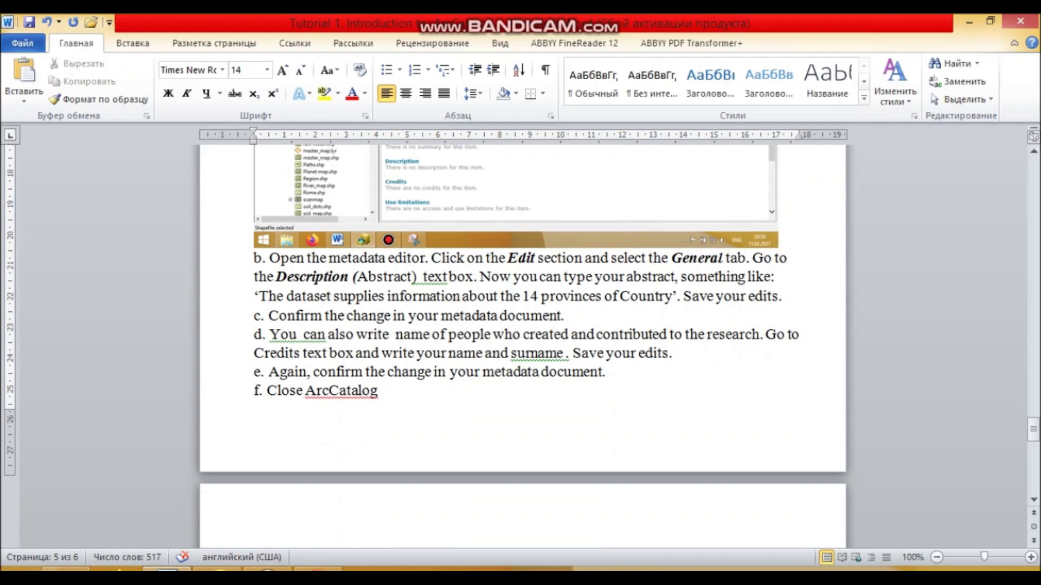
click(219, 569)
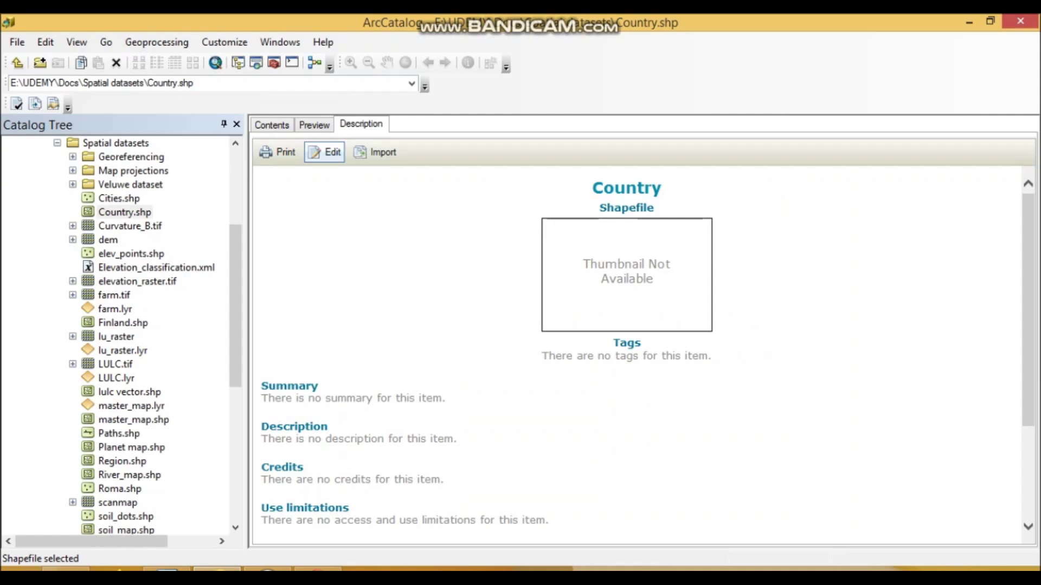
click(325, 152)
- Switch to Word, delete "section and select the General tab" after "Edit" in item b, and return to ArcCatalog
click(168, 569)
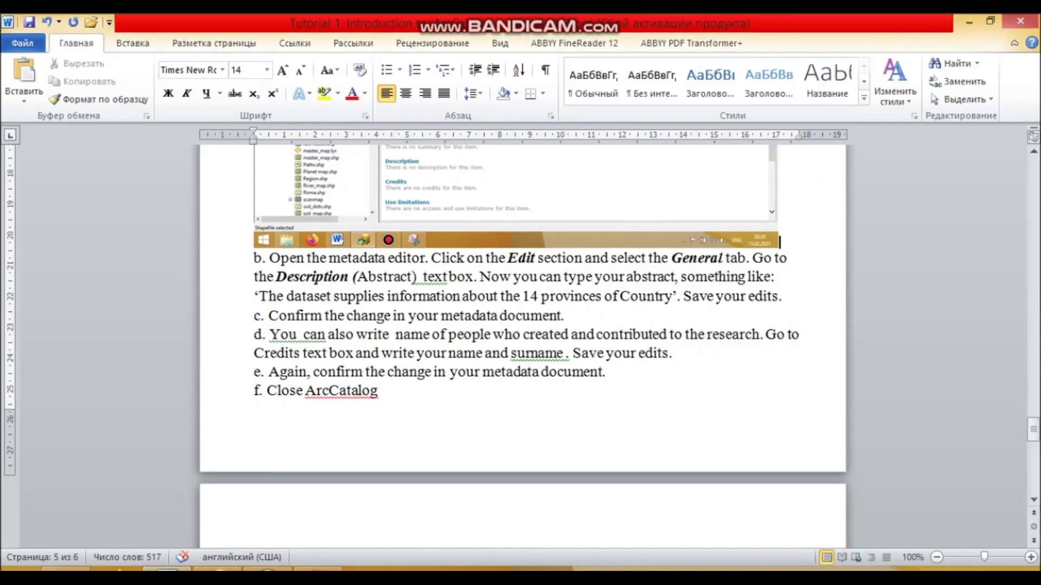
drag(746, 259, 537, 258)
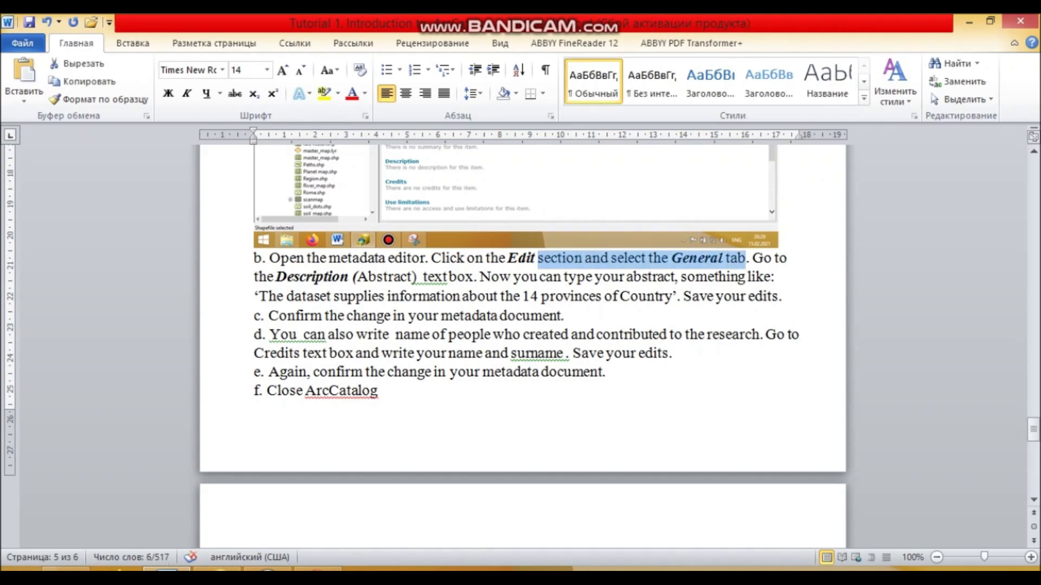
key(Delete)
text(.)
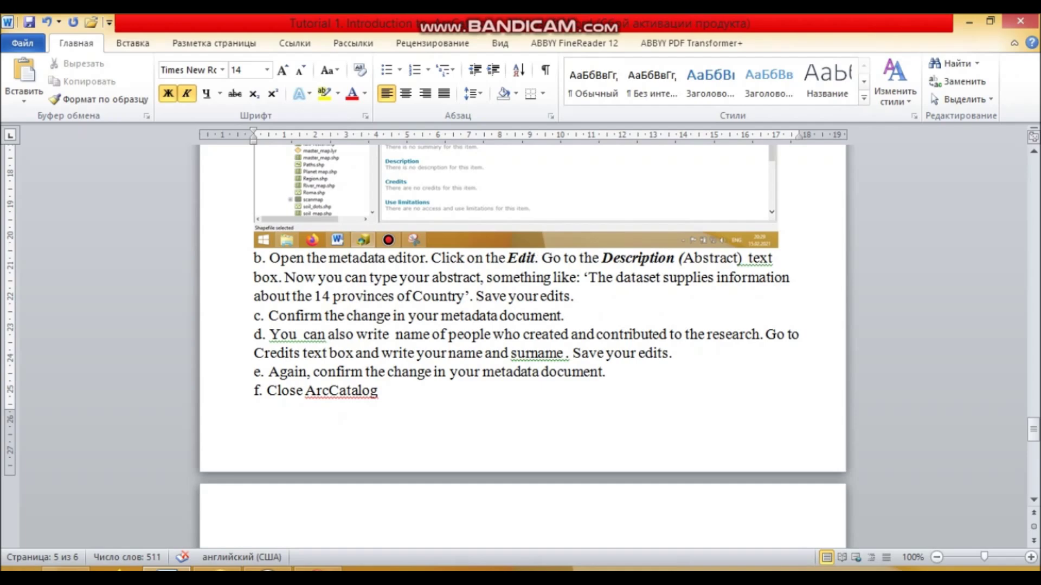
click(267, 568)
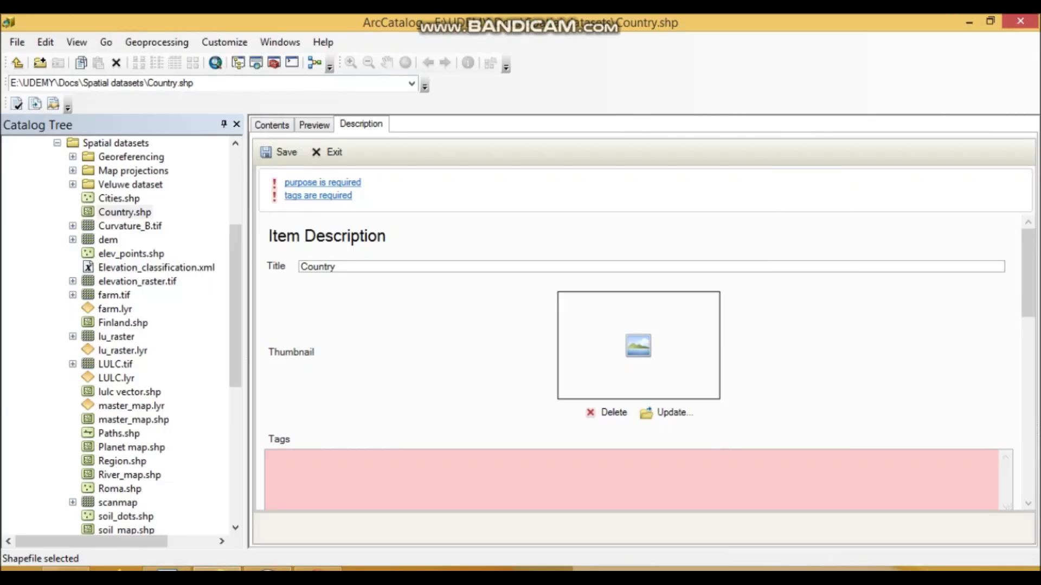
- Locate the Description (Abstract) box in ArcCatalog, then copy the abstract "The dataset supplies information about the 14 provinces of Country" from item b in Word
scroll(645, 363, down, 5)
click(270, 397)
click(167, 568)
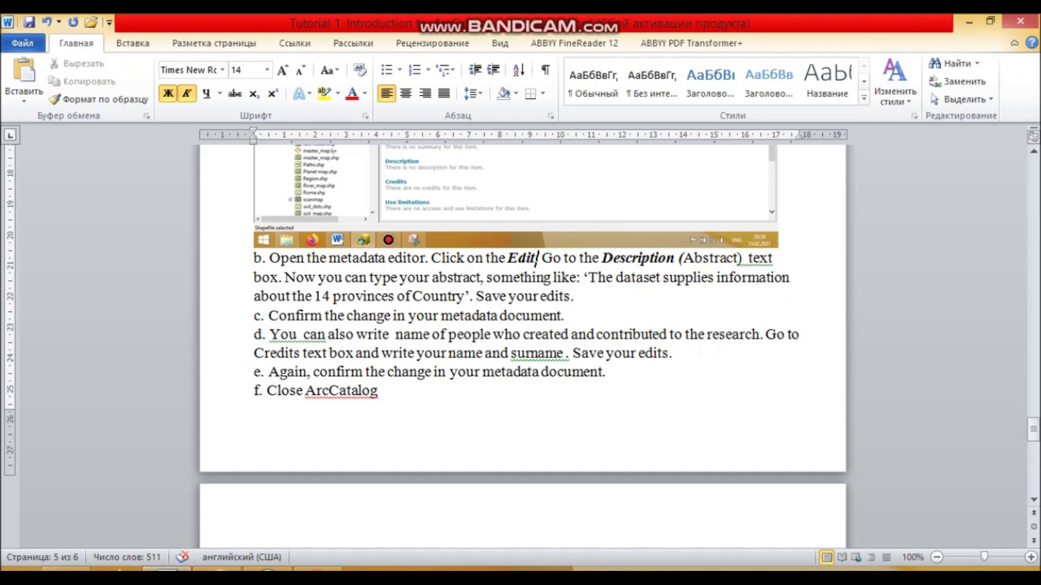
drag(588, 277, 465, 296)
key(ctrl+c)
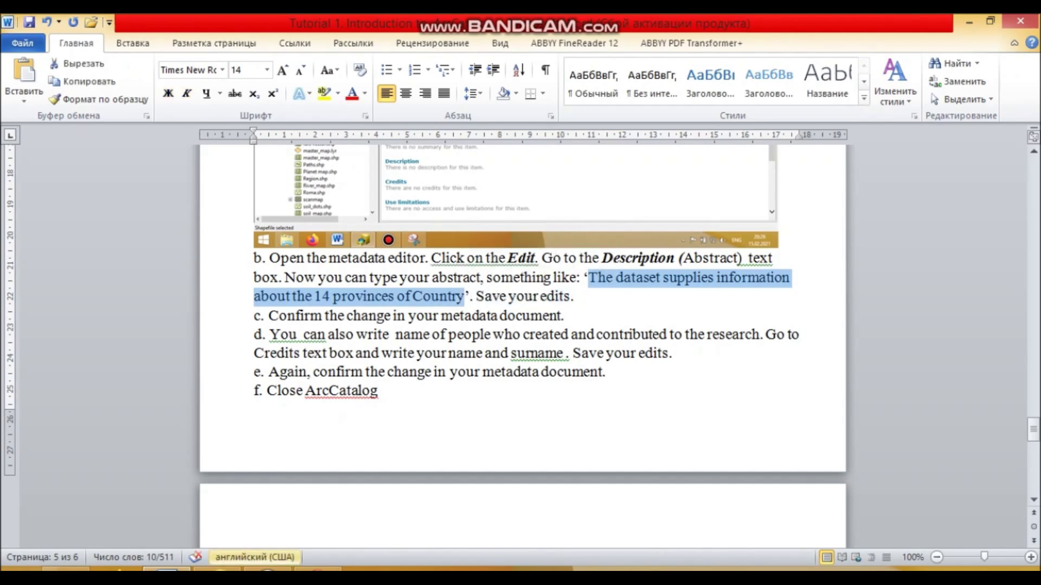
- Switch to ArcCatalog, paste the copied abstract into the Description (Abstract) box of Country.shp, and save the metadata
click(218, 569)
click(342, 418)
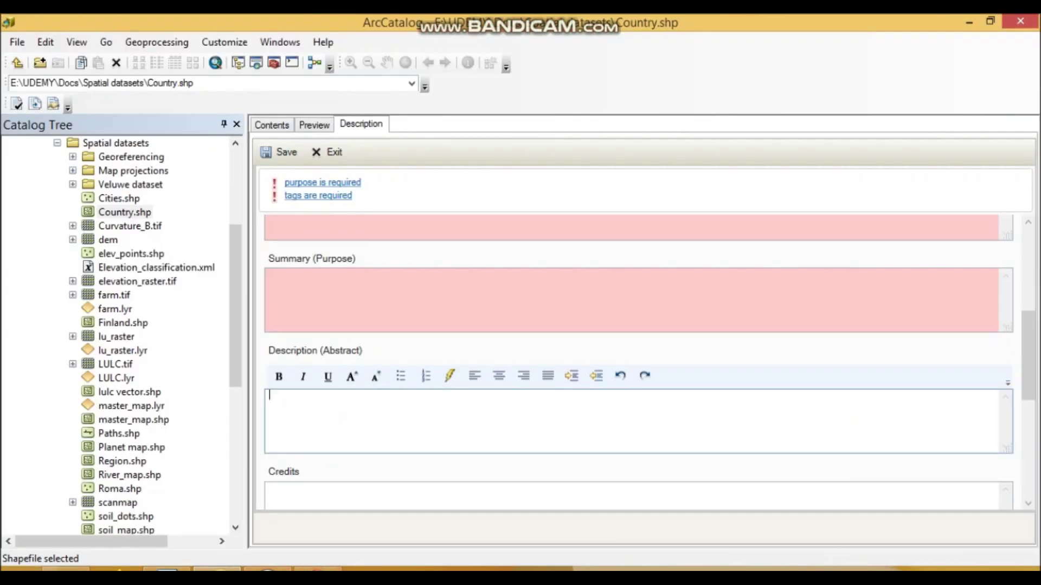
key(ctrl+v)
click(278, 152)
- Highlight the new description in ArcCatalog, capture the window, and paste the screenshot on a new line below item c in Word
scroll(636, 355, down, 2)
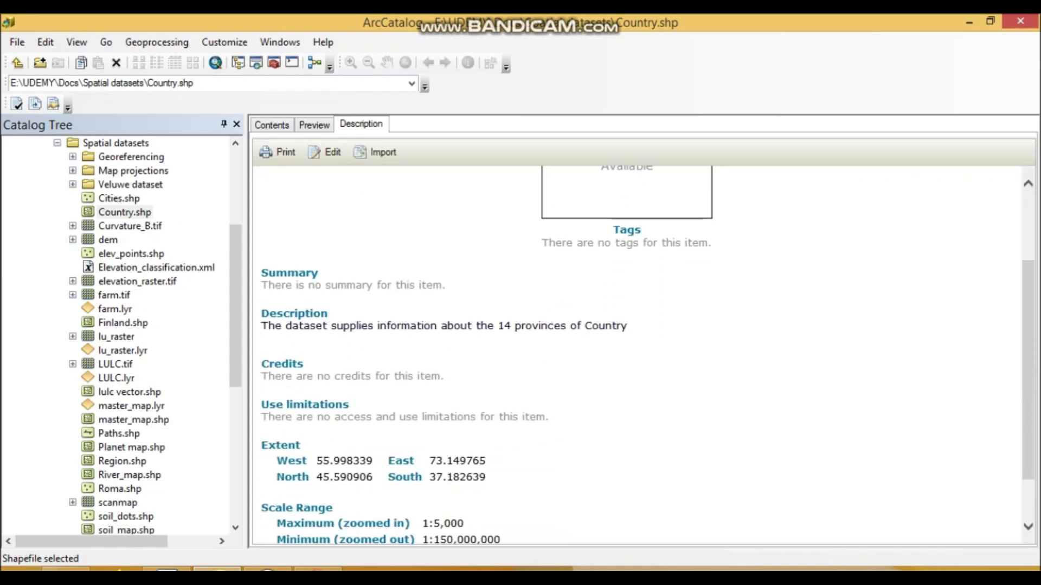
drag(627, 326, 261, 313)
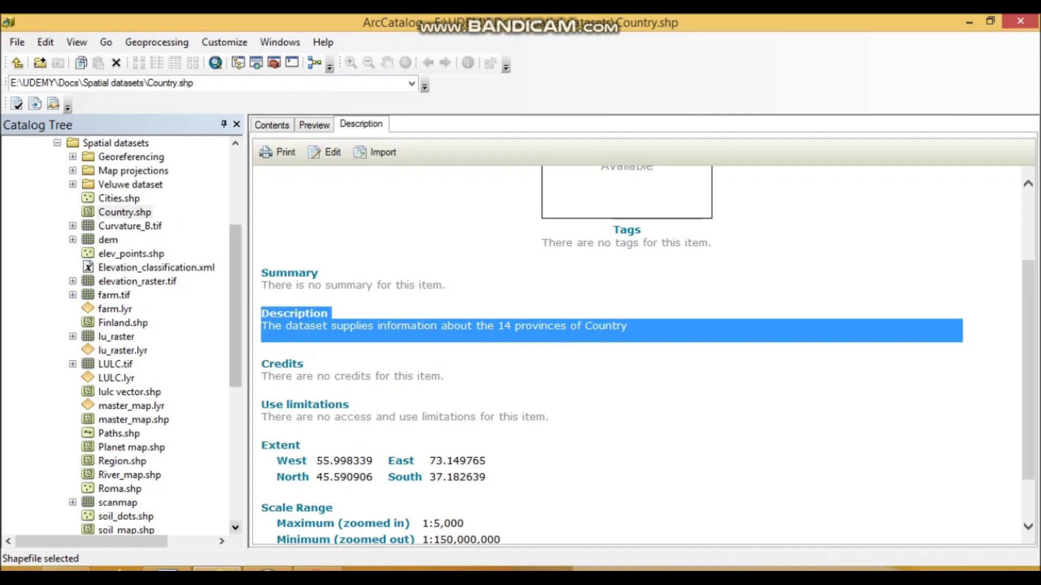
click(167, 569)
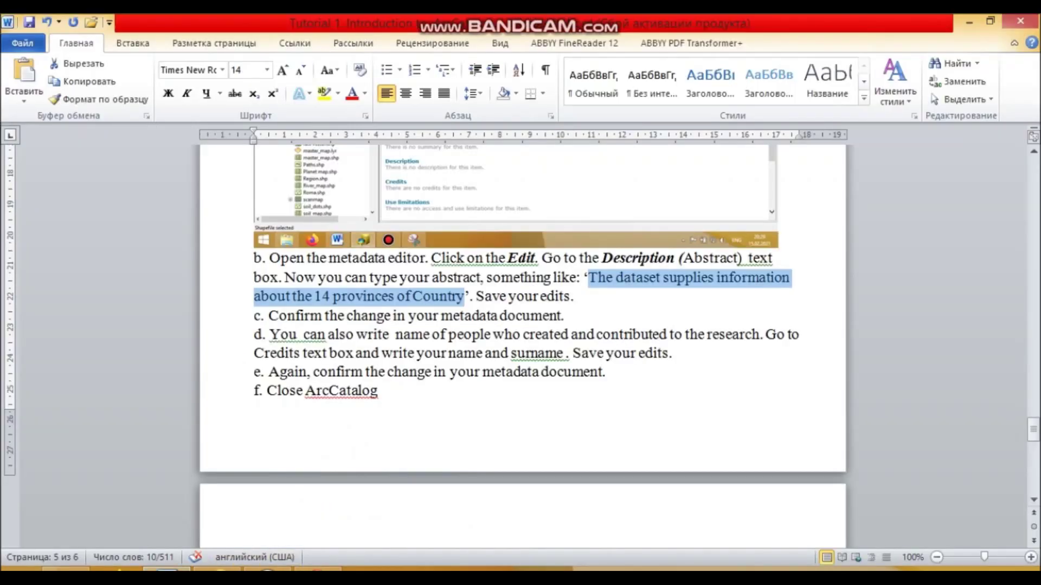
click(565, 316)
key(Return)
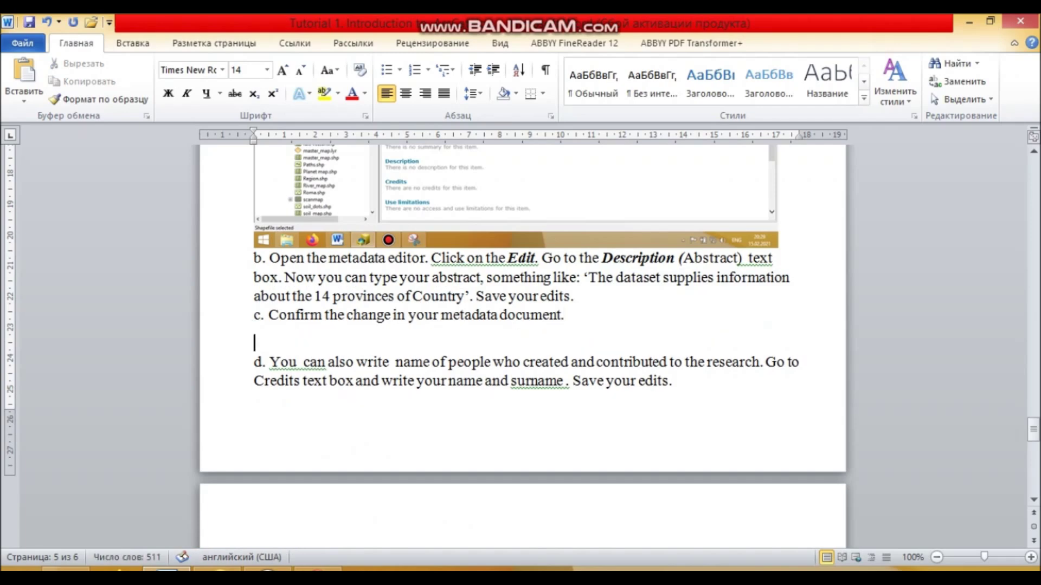
key(ctrl+v)
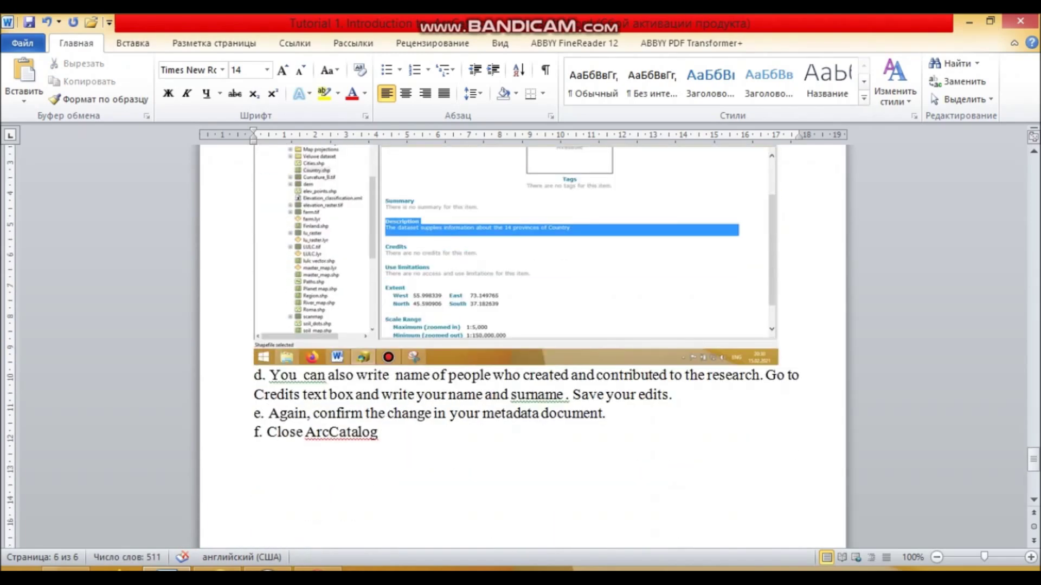
- Go to item d, switch to ArcCatalog, reopen the Country.shp metadata for editing, enter "Name and Surname" in Credits, and save
scroll(522, 347, down, 1)
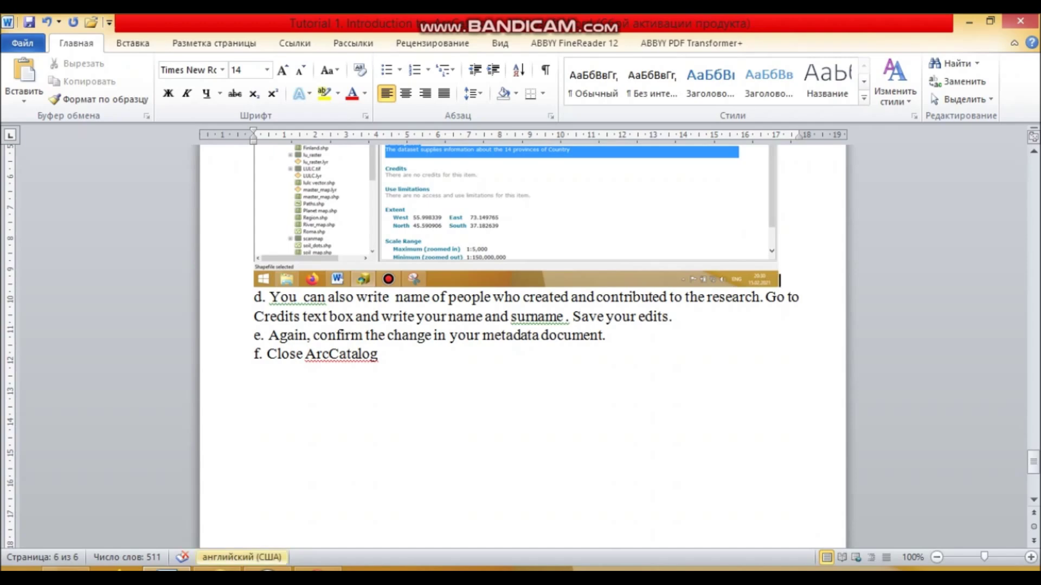
click(217, 569)
click(325, 152)
scroll(640, 336, down, 5)
click(267, 253)
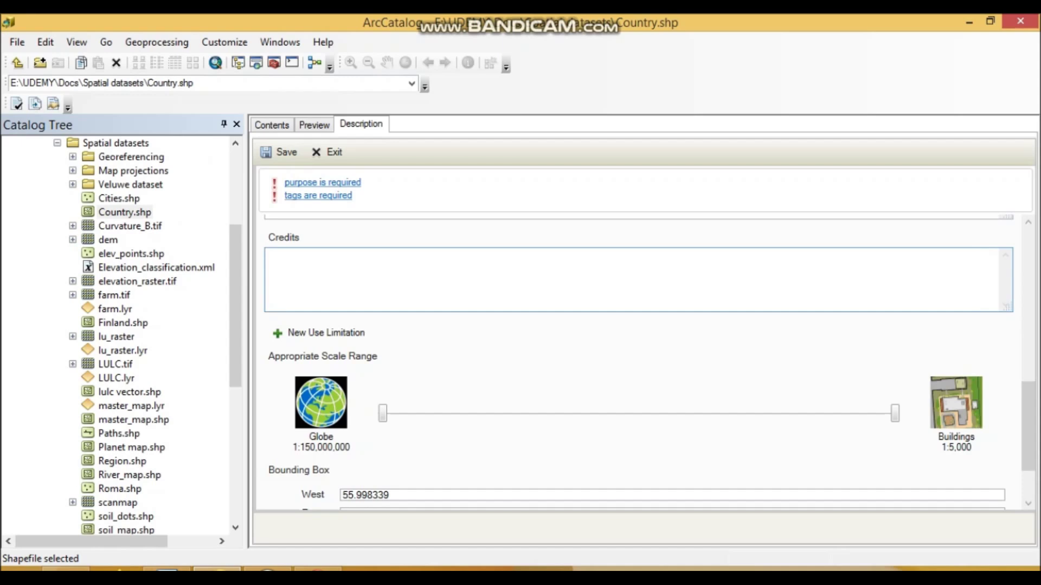
text(Name and Surname)
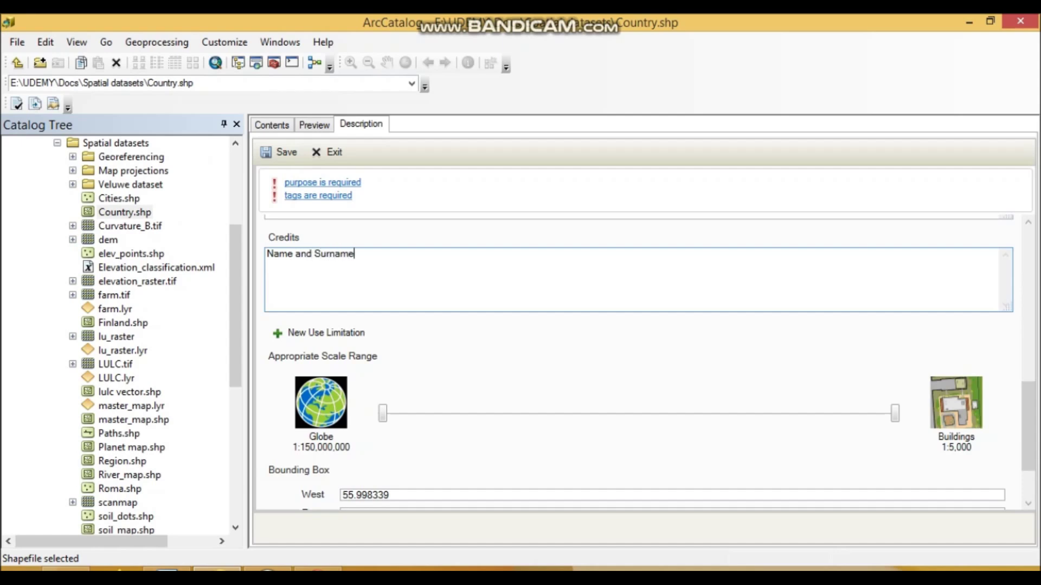
click(278, 152)
- Check the saved Credits in the Country.shp description, add a new line below item d in Word, and return to ArcCatalog
scroll(637, 355, down, 3)
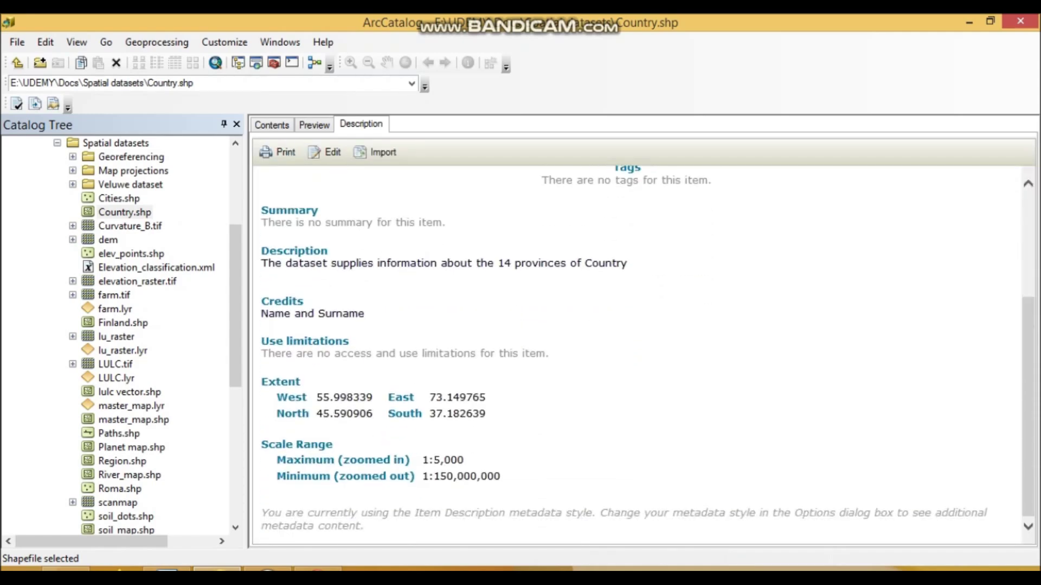
drag(367, 315, 261, 313)
scroll(644, 347, up, 3)
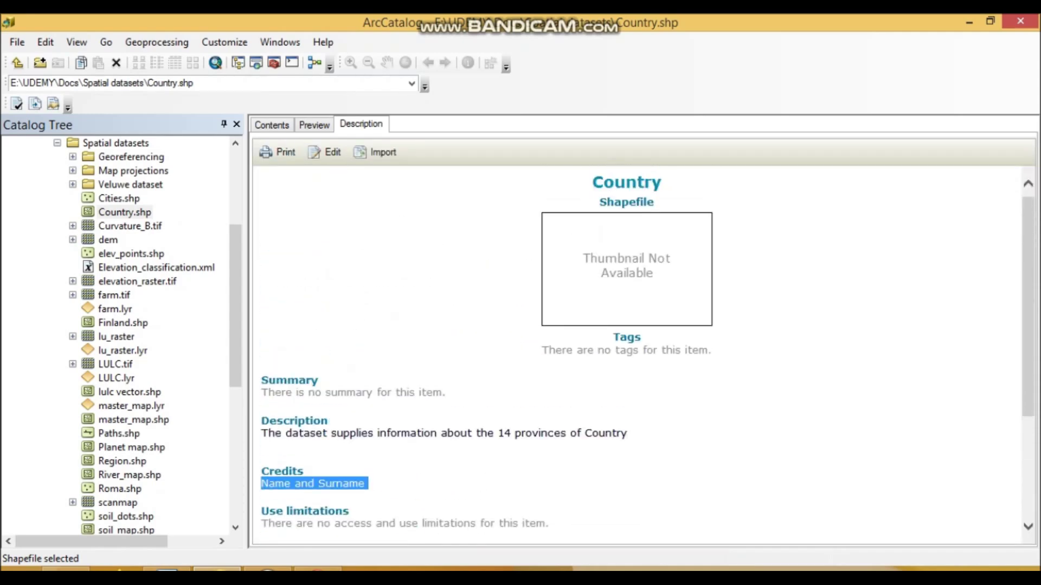
scroll(644, 355, down, 2)
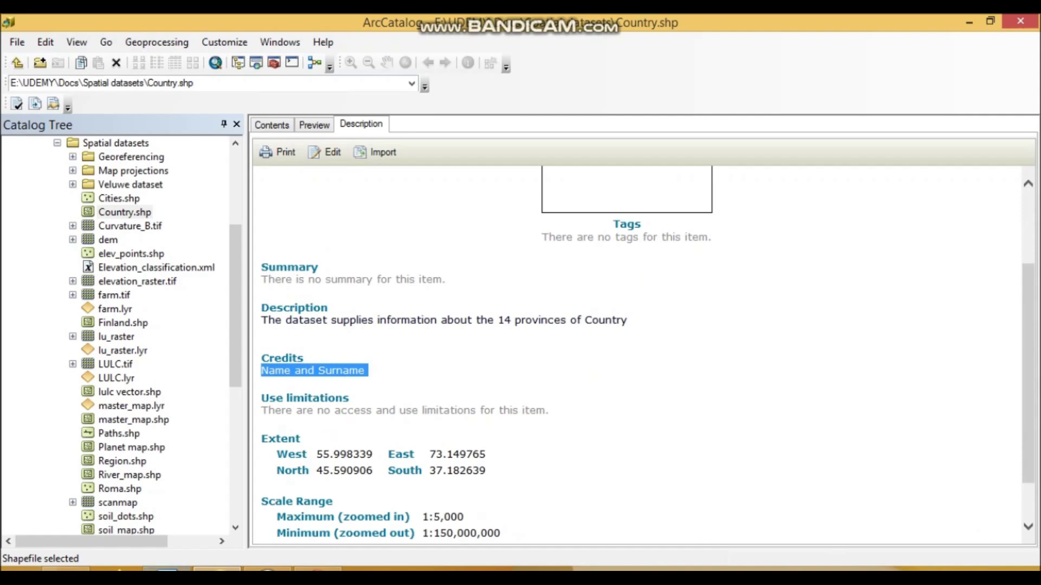
click(166, 570)
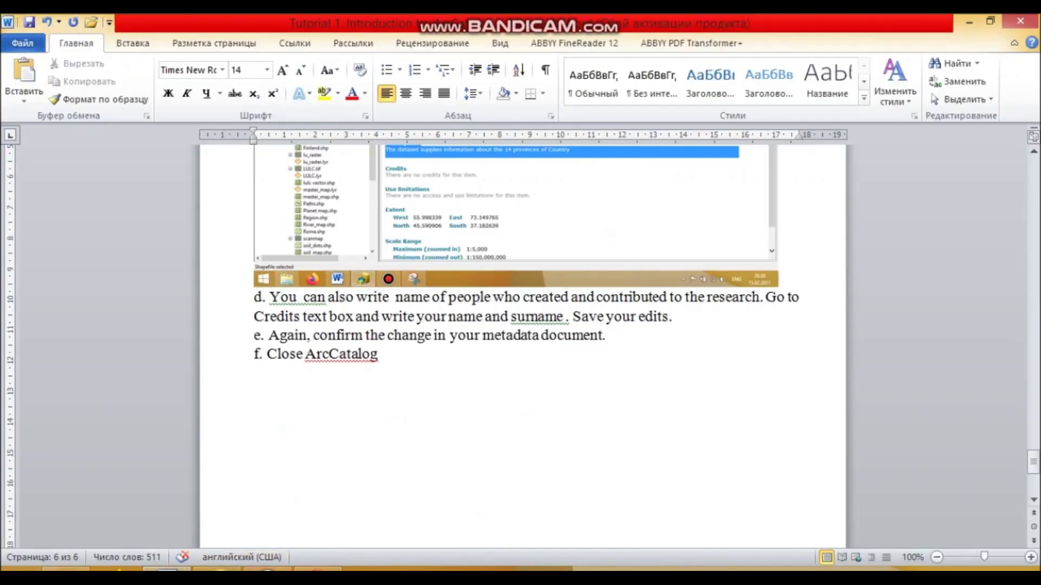
key(alt+Tab)
scroll(644, 353, down, 1)
scroll(644, 353, up, 2)
scroll(644, 353, up, 1)
scroll(644, 353, down, 1)
key(alt+Tab)
key(Return)
key(alt+Tab)
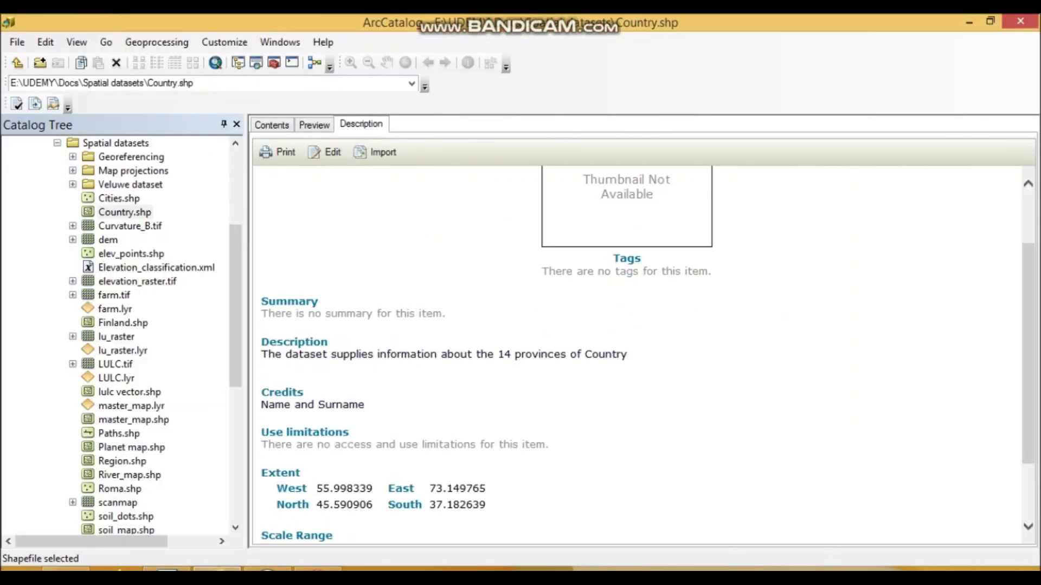
- Snip the Description and Credits area of the Country.shp metadata with the Snipping Tool and paste it below item d in Word
scroll(644, 354, down, 2)
drag(349, 341, 262, 301)
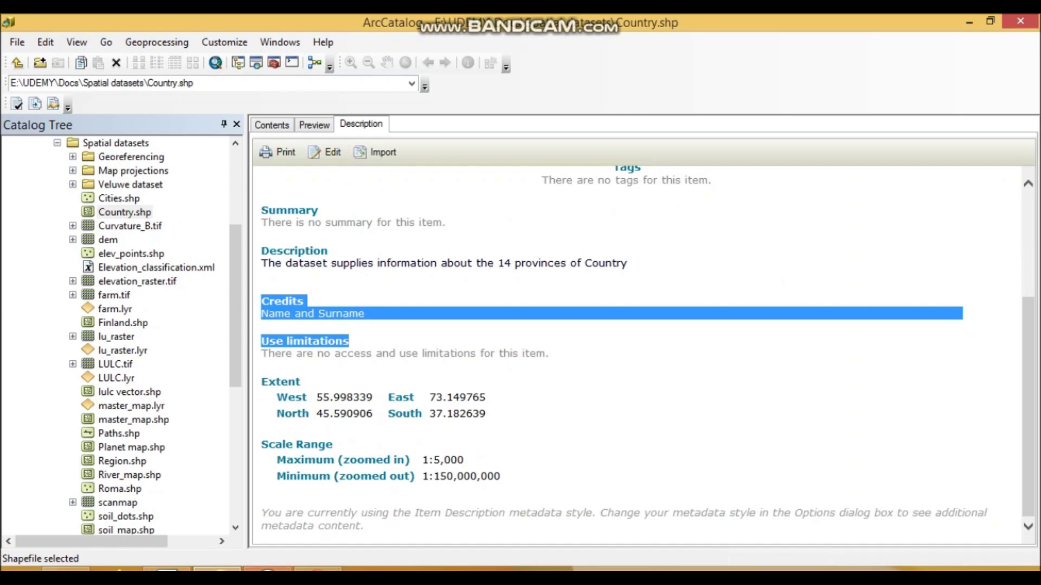
click(317, 568)
click(233, 70)
drag(188, 223, 595, 396)
right_click(371, 315)
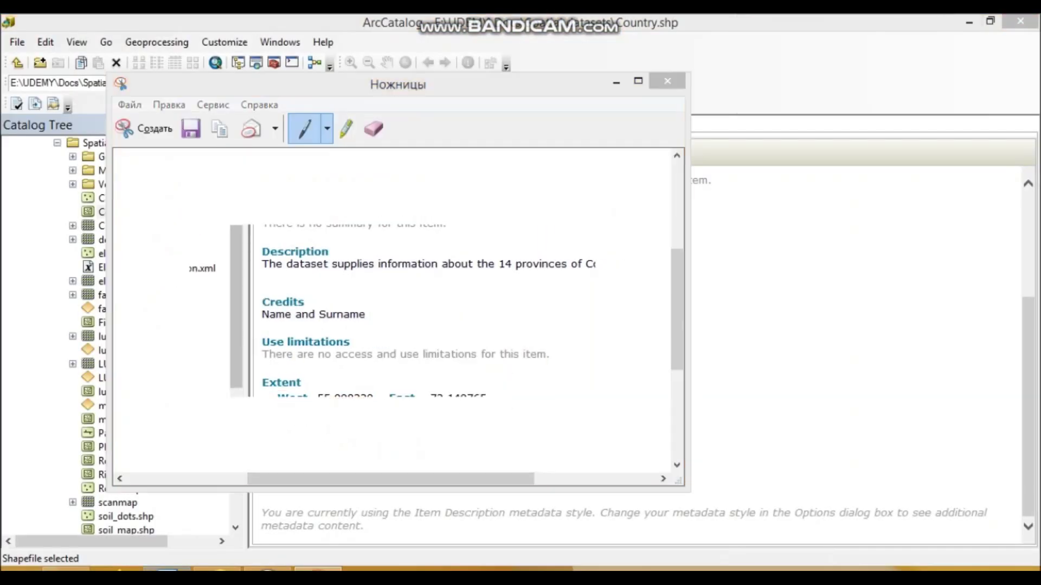
key(alt+Tab)
key(ctrl+v)
scroll(521, 325, down, 5)
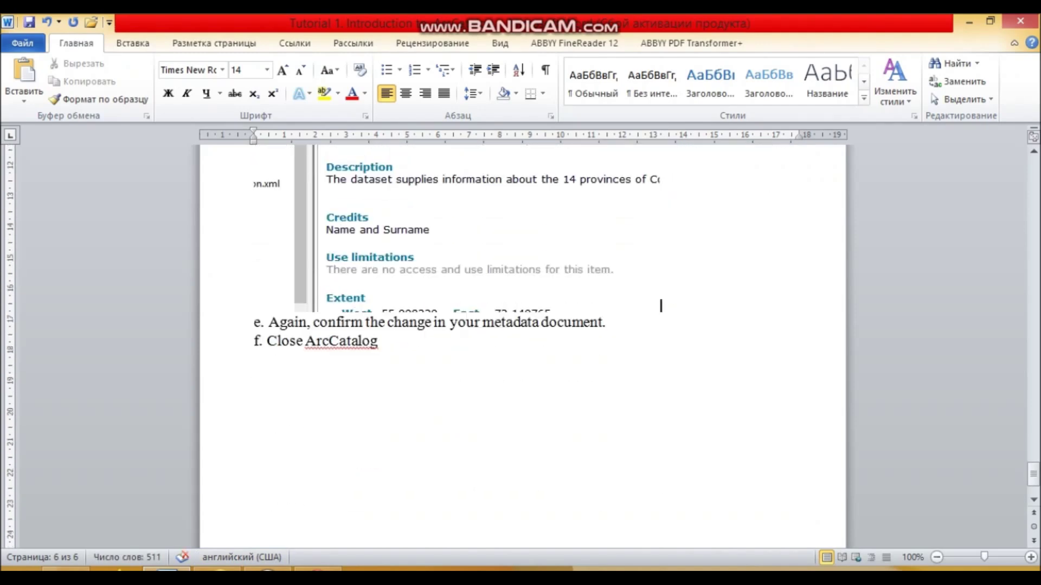
- Return to ArcCatalog, review the Country.shp description, and preview the shapefile as geography and as a table
key(alt+Tab)
scroll(646, 352, up, 4)
scroll(645, 352, down, 2)
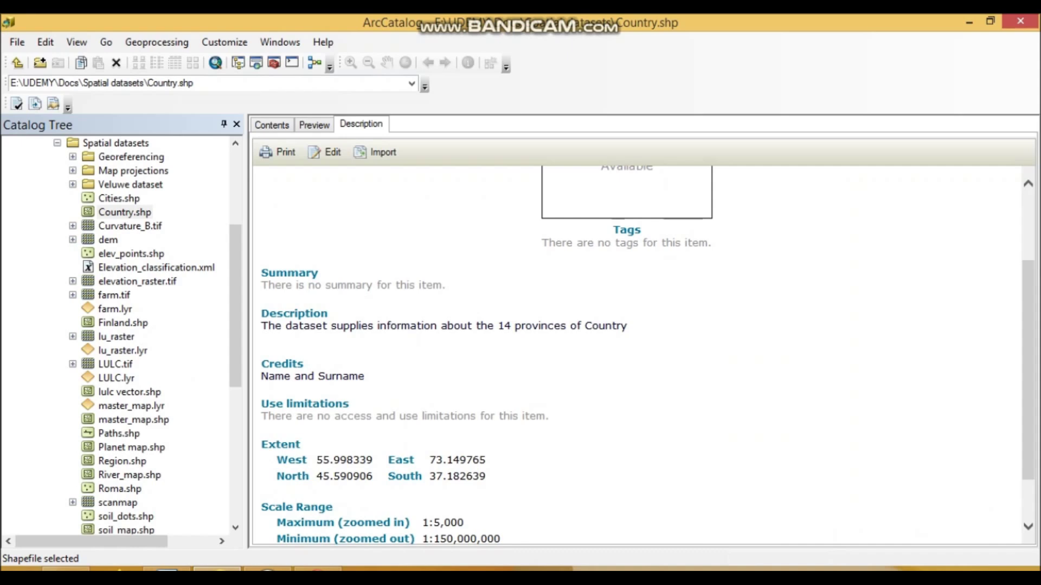
scroll(646, 352, up, 3)
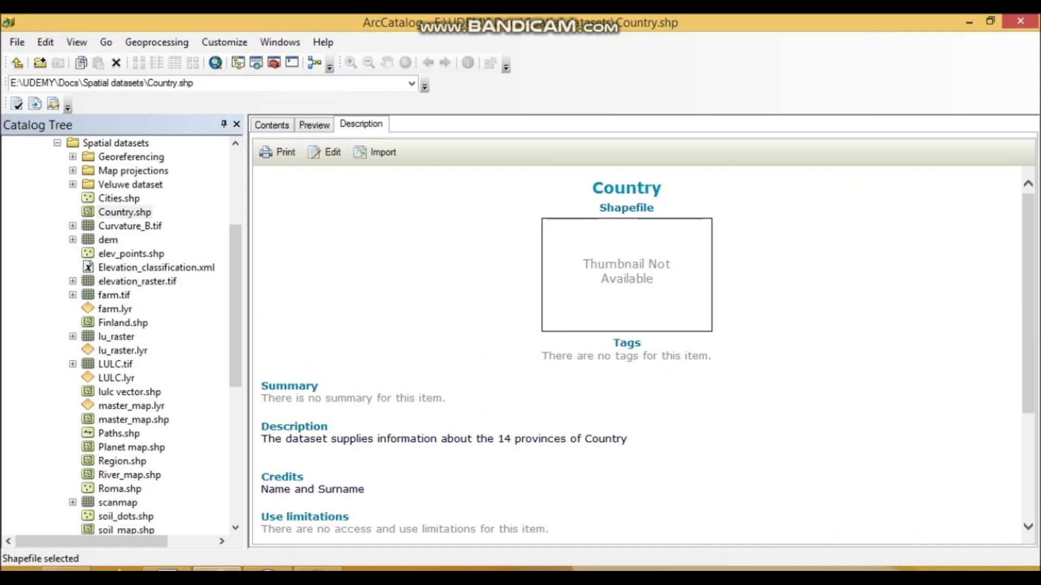
click(315, 125)
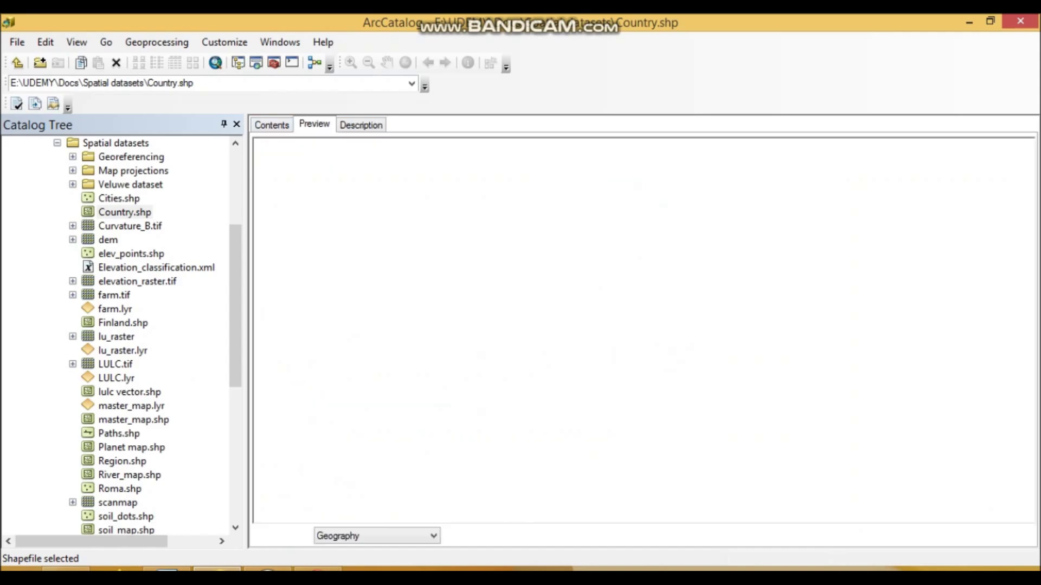
click(433, 535)
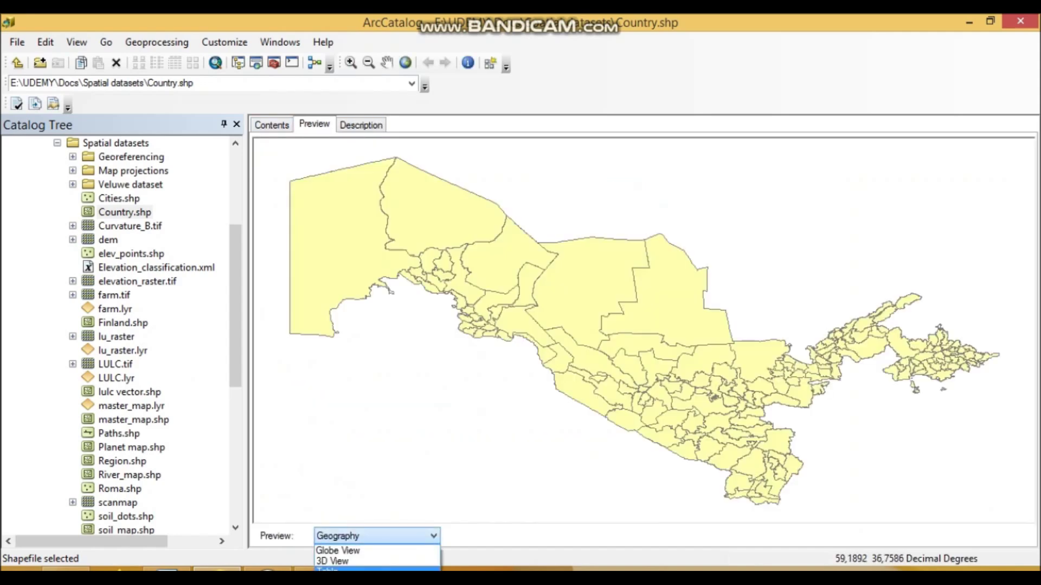
click(326, 570)
- View the contents of Country.shp and the Spatial datasets folder, then switch to Word at the line below item f
click(271, 125)
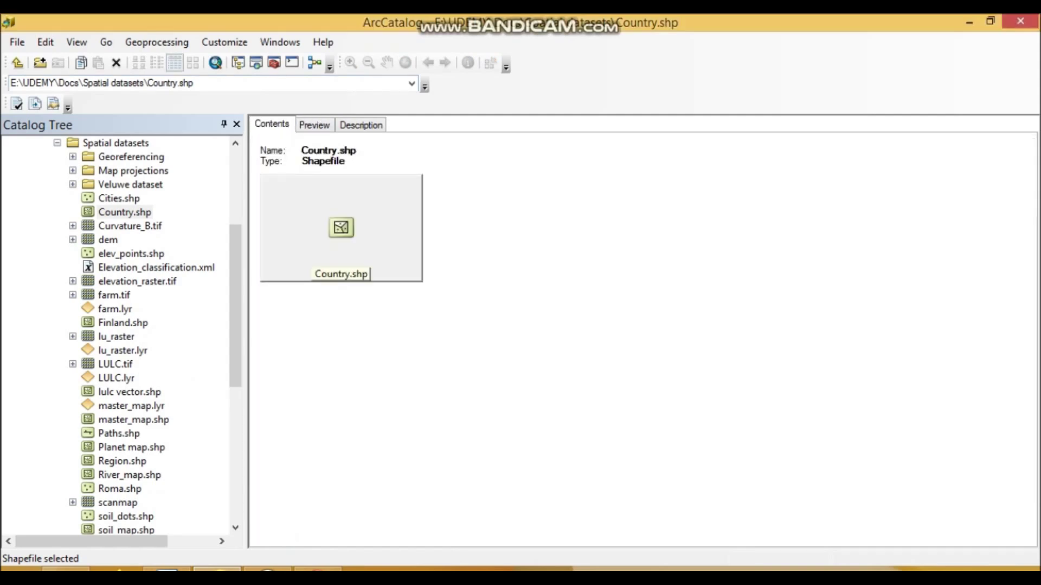
scroll(116, 225, up, 2)
click(115, 226)
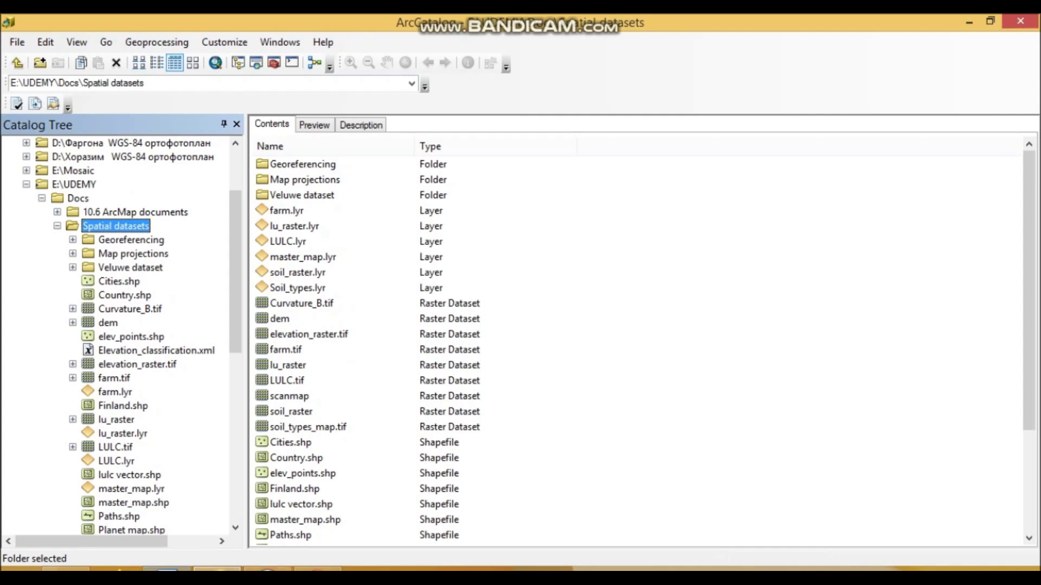
click(166, 568)
click(254, 368)
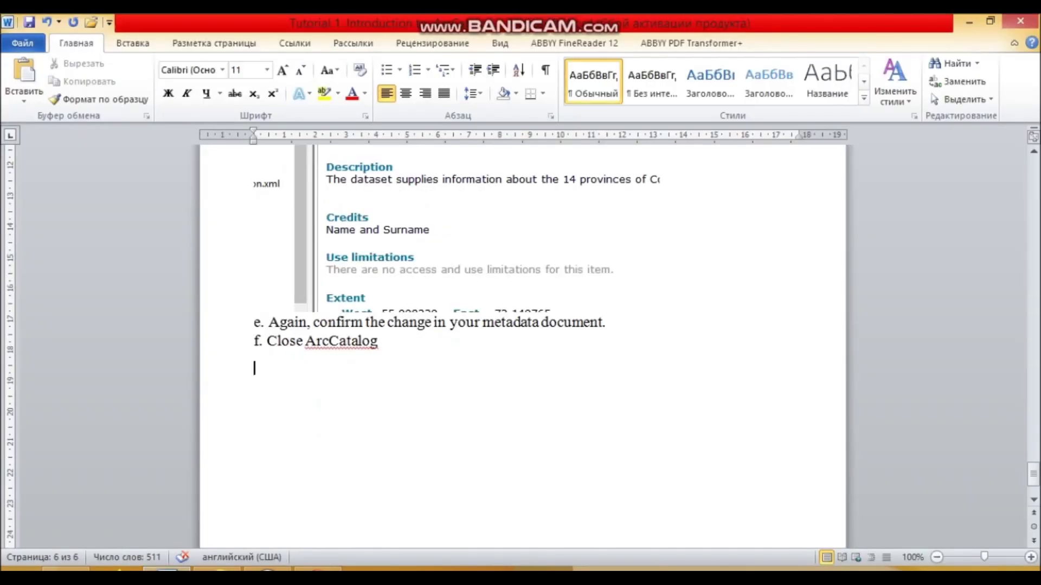